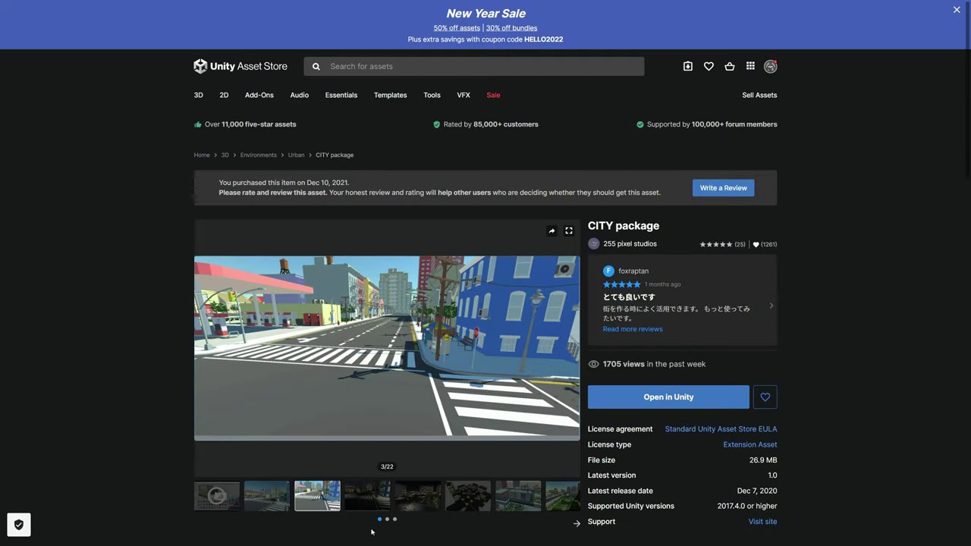
Step: Browse the preview images of the CITY package asset
click(368, 499)
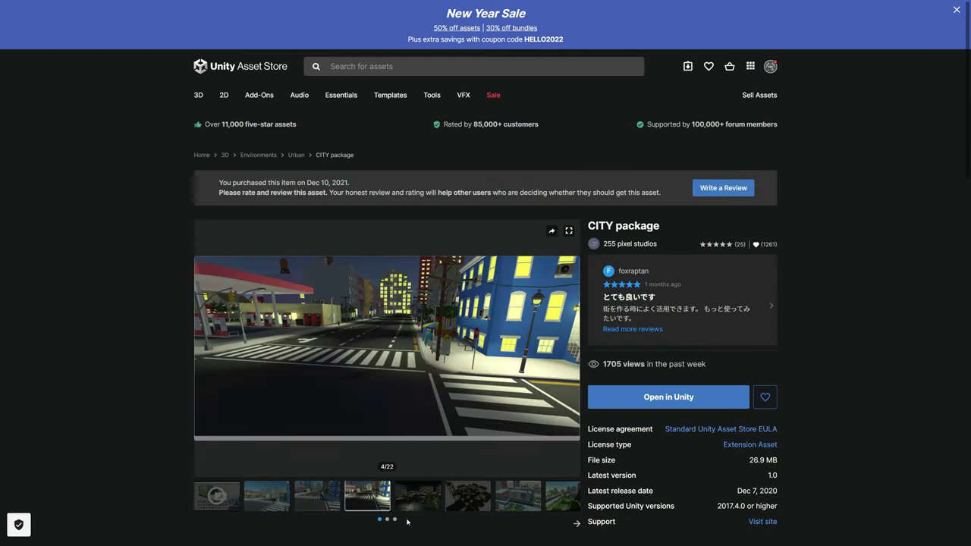
click(432, 493)
click(468, 494)
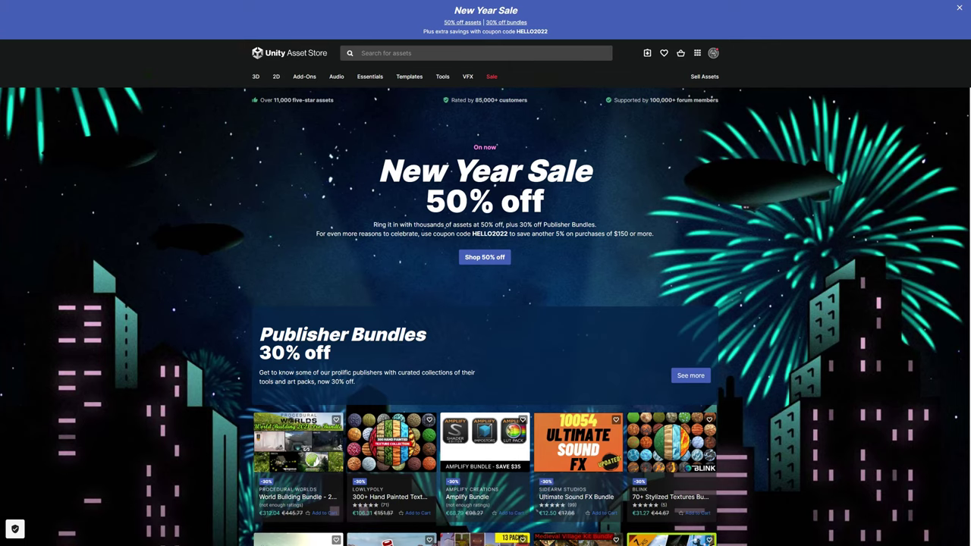
Step: Look through the New Year Sale page, including the publisher bundles and staff picks
scroll(933, 399, down, 5)
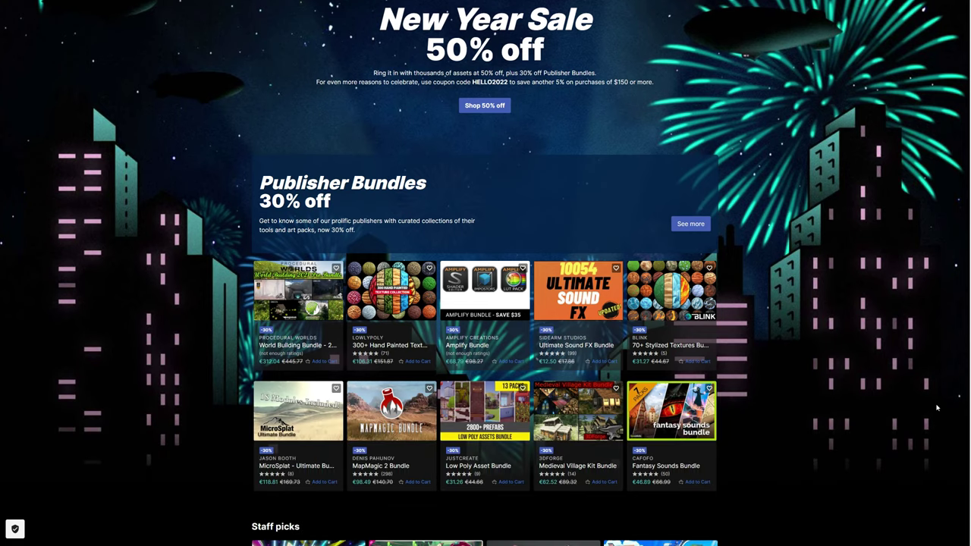
scroll(936, 407, down, 5)
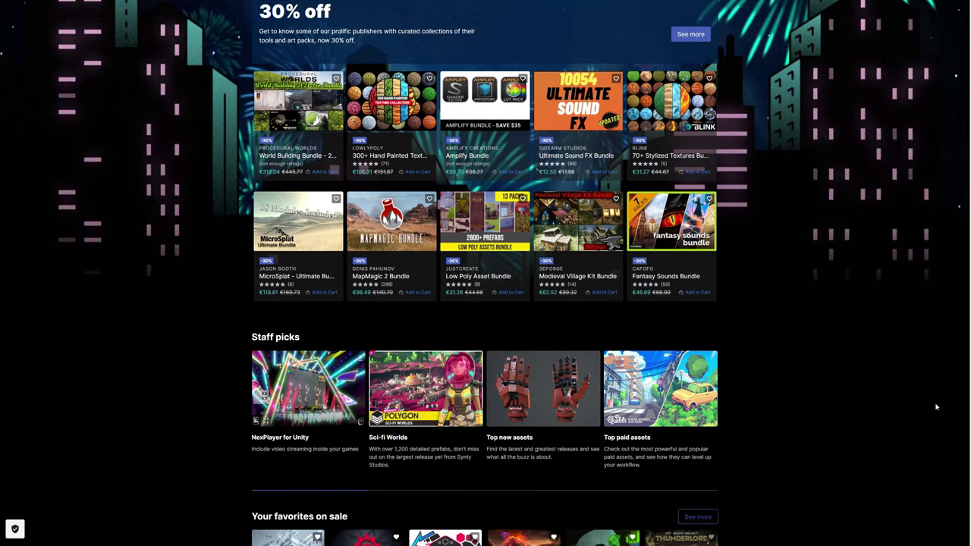
scroll(940, 416, down, 6)
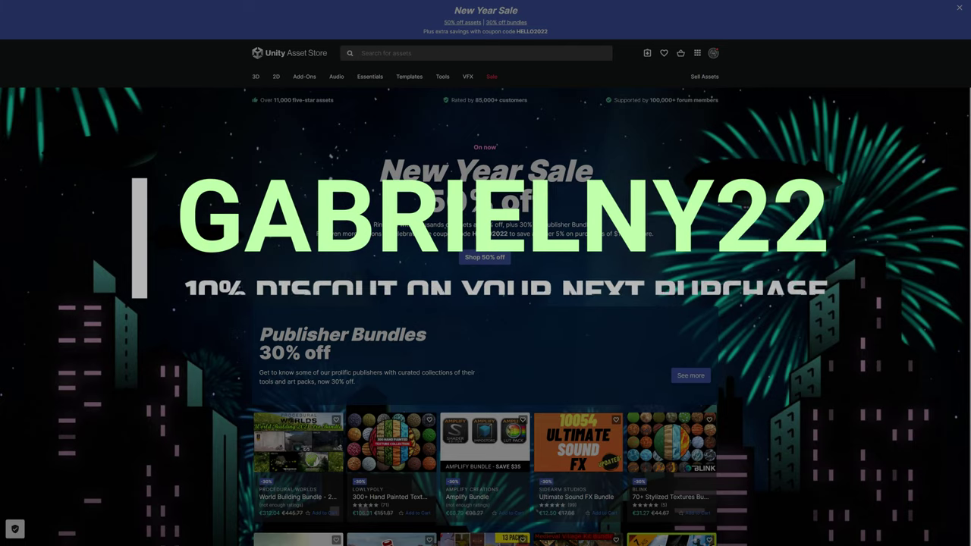
scroll(935, 408, down, 3)
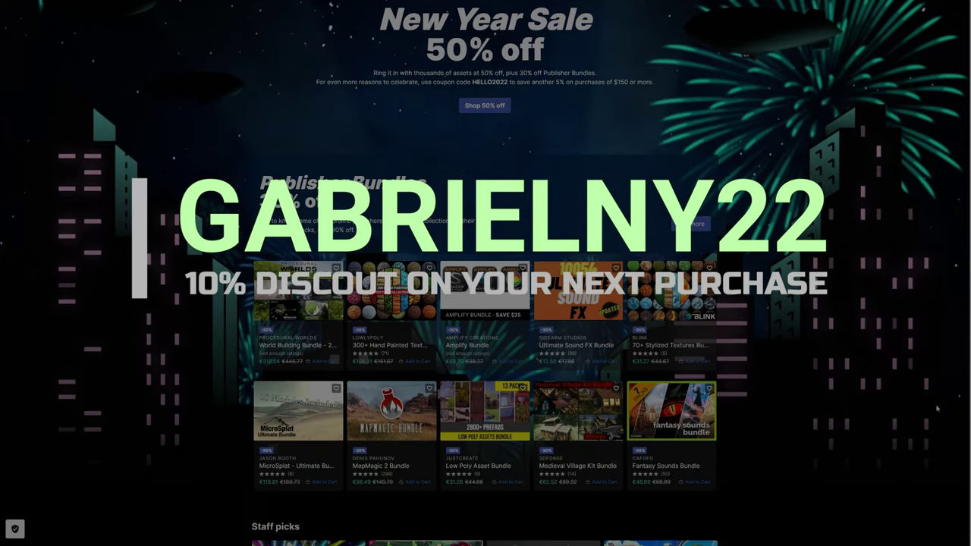
scroll(936, 408, down, 5)
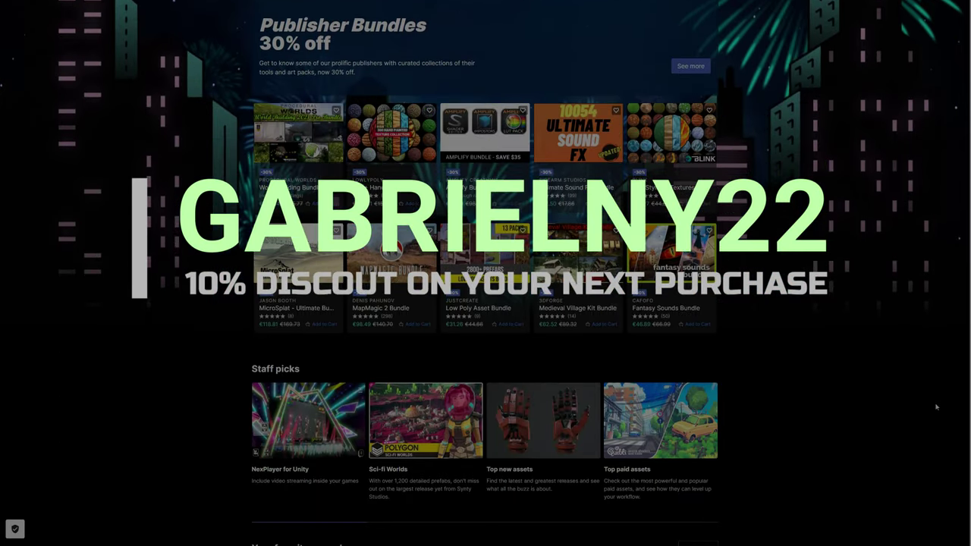
scroll(947, 427, down, 4)
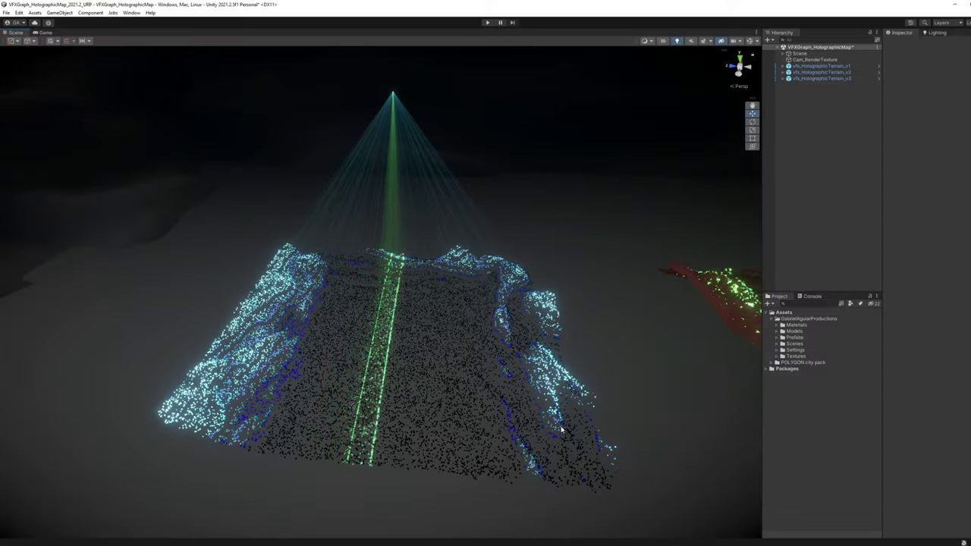
Step: Try Cam_RenderTexture at X positions 10 and 20, and return its X position to 0
click(815, 59)
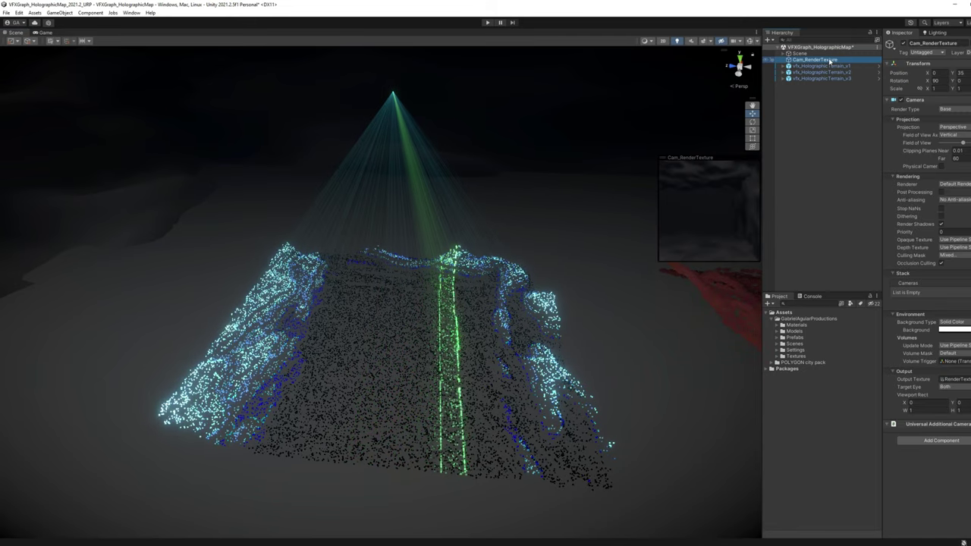
click(939, 74)
text(10)
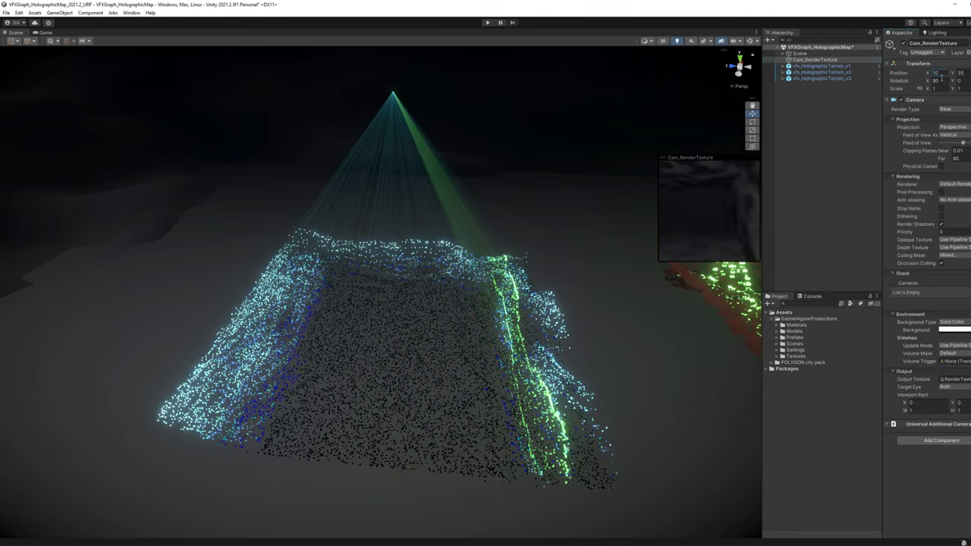
click(939, 74)
text(20)
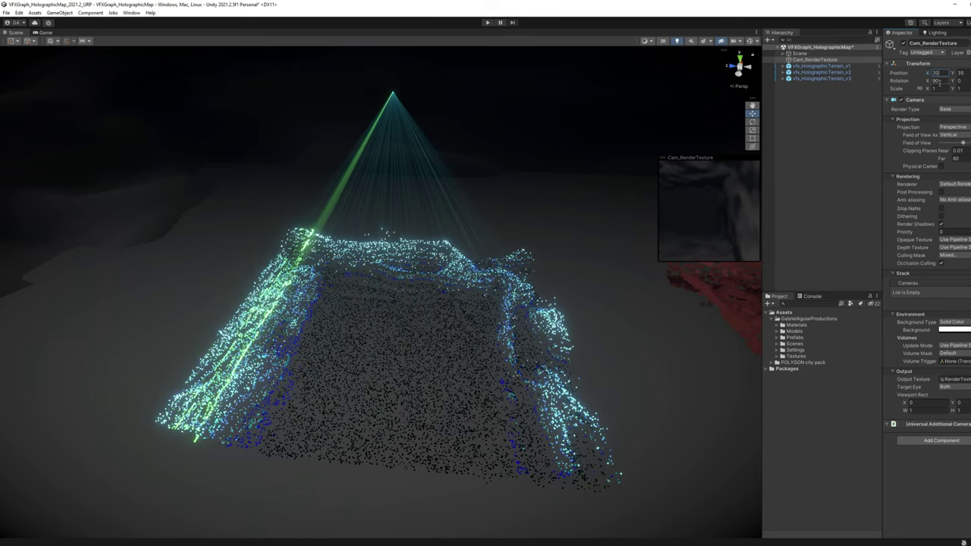
key(Return)
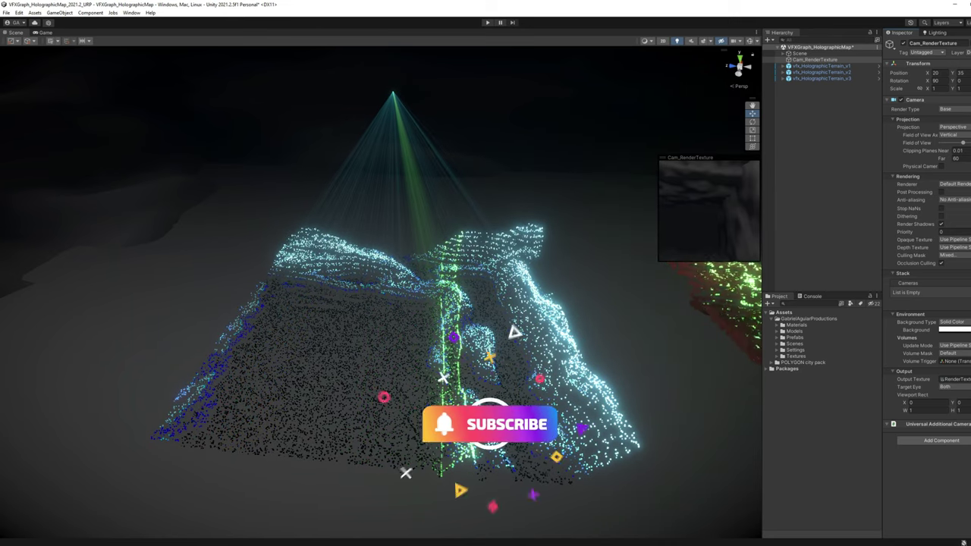
click(945, 75)
text(0)
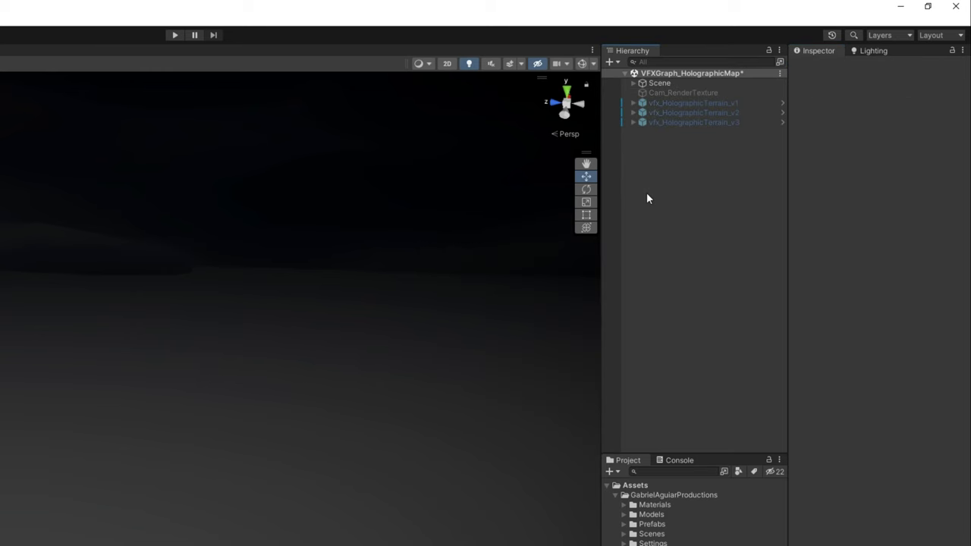
Step: Create a new camera in the scene and name it Camera_RenderTextureTut
right_click(664, 166)
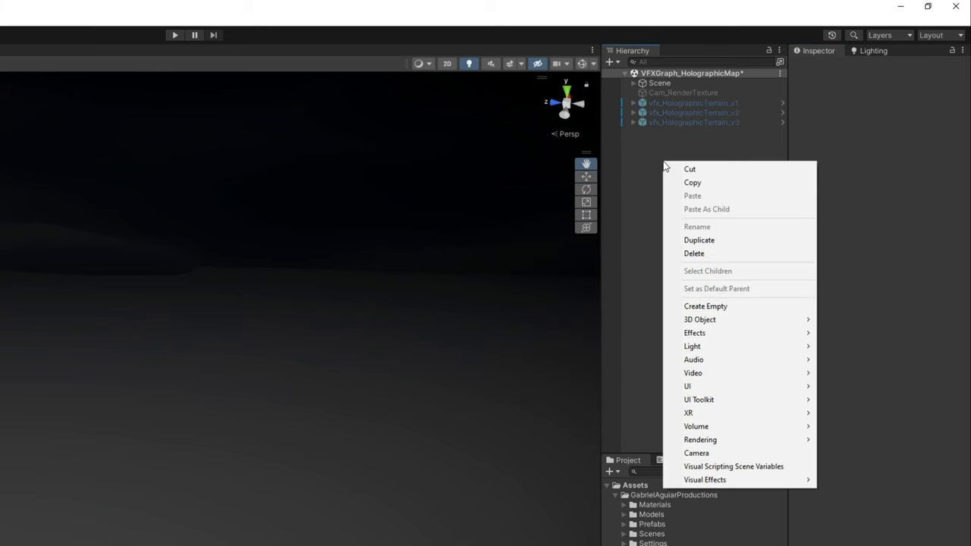
click(707, 453)
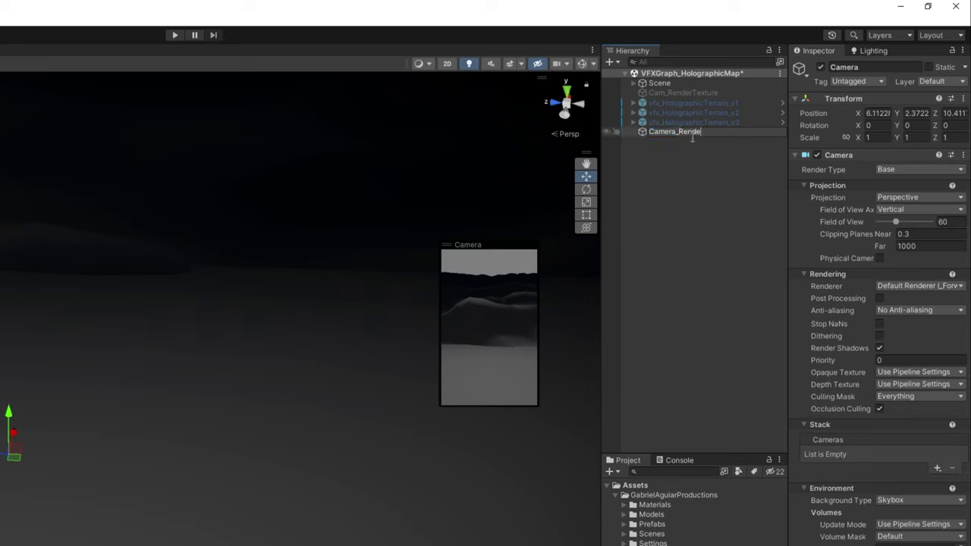
text(_RenderTextureTut)
key(Return)
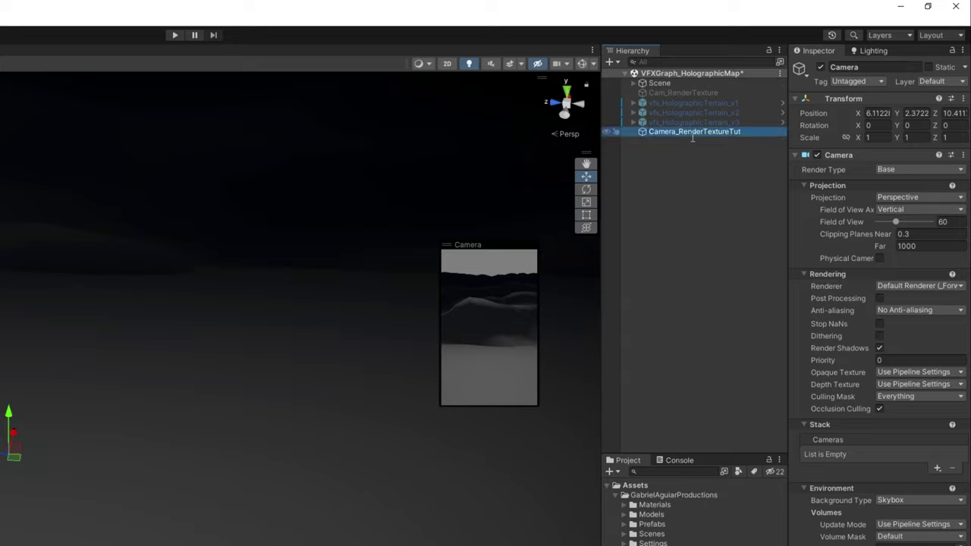
Step: Reset the new camera's transform, and set its Y position to 35 and its X rotation to 90
click(963, 98)
click(867, 111)
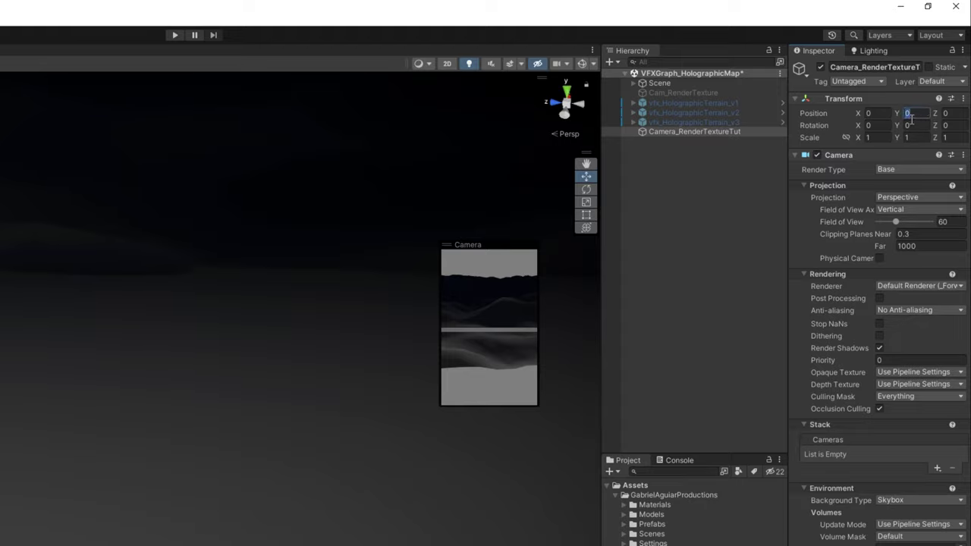
text(35)
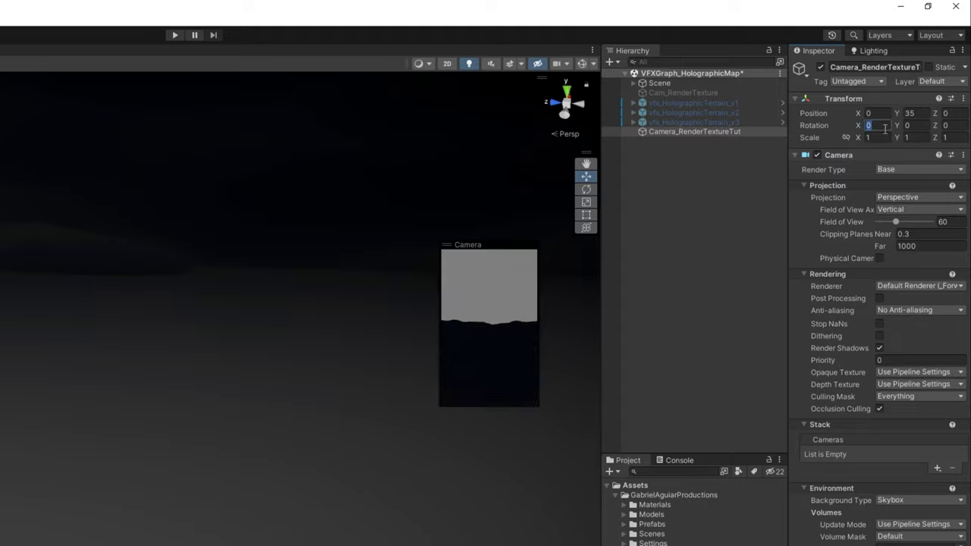
text(90)
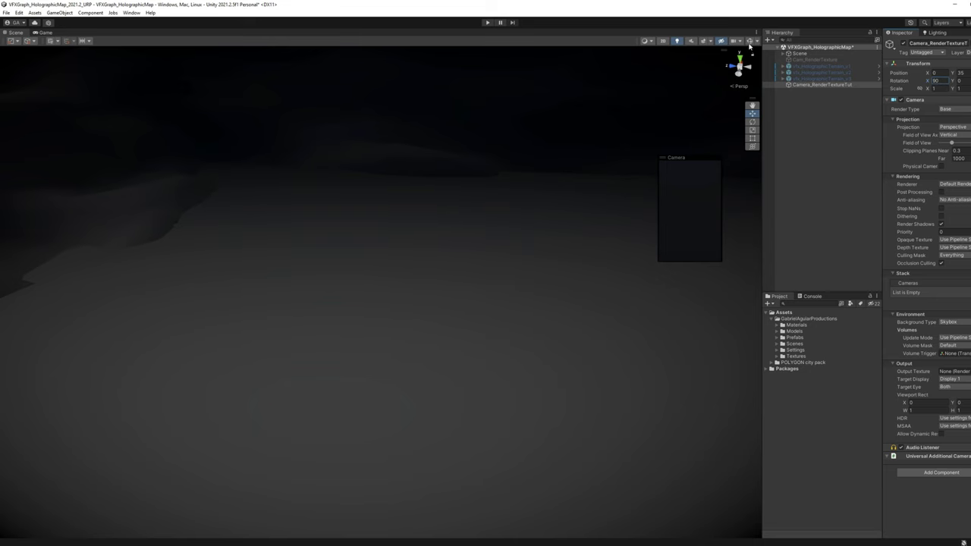
Step: Show the scene gizmos and set the field of view of Camera_RenderTextureTut to 120
click(749, 42)
right_drag(499, 251, 687, 244)
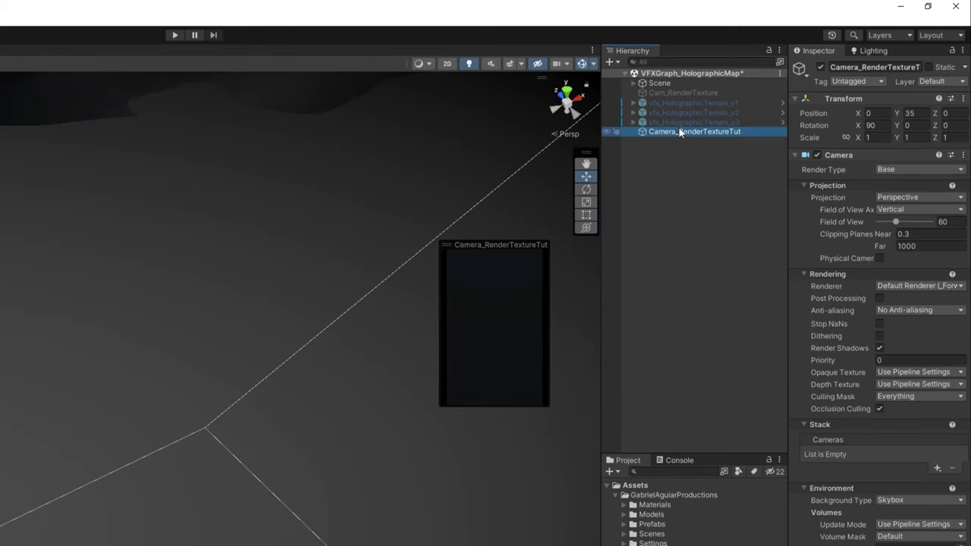
click(811, 84)
drag(897, 220, 909, 226)
click(951, 226)
text(120)
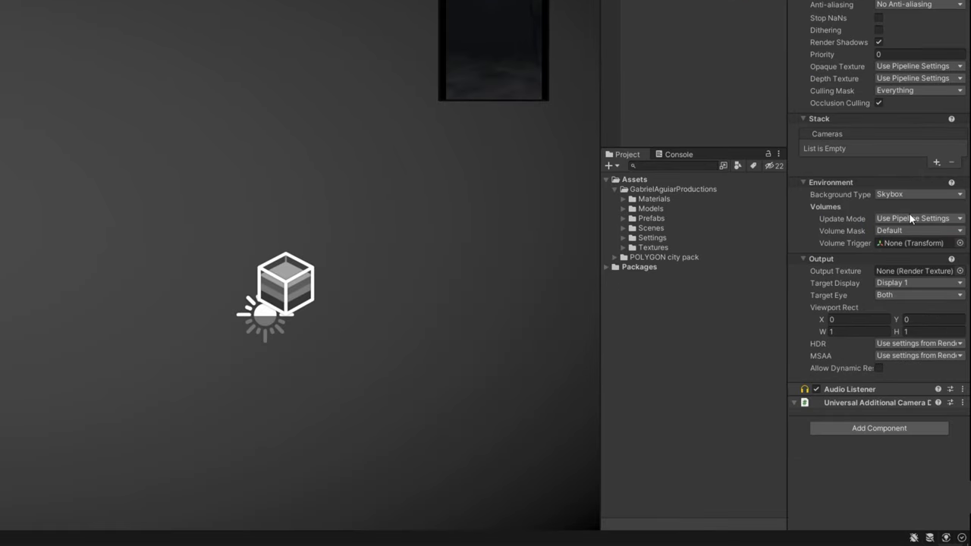
Step: Set the camera's background type to Solid Color and make the background black
click(899, 196)
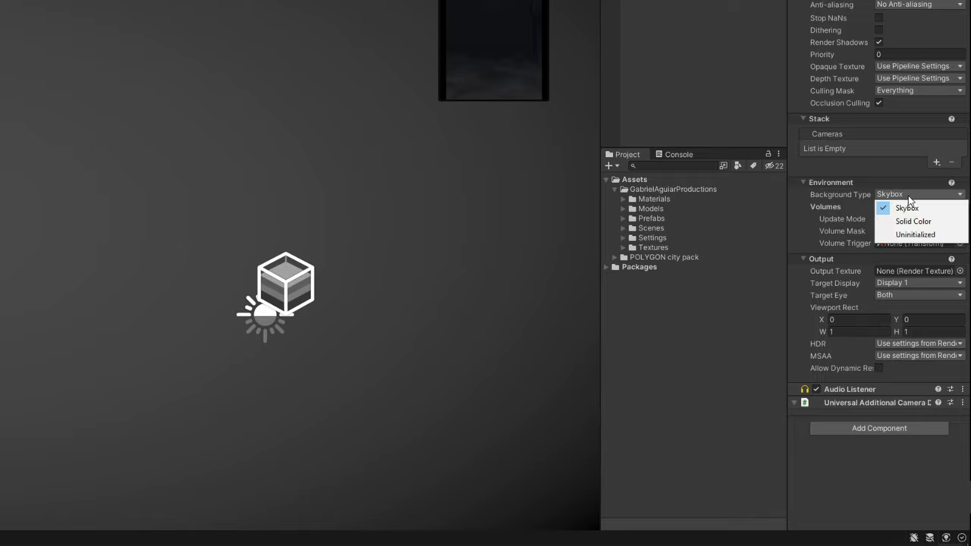
click(910, 219)
click(903, 206)
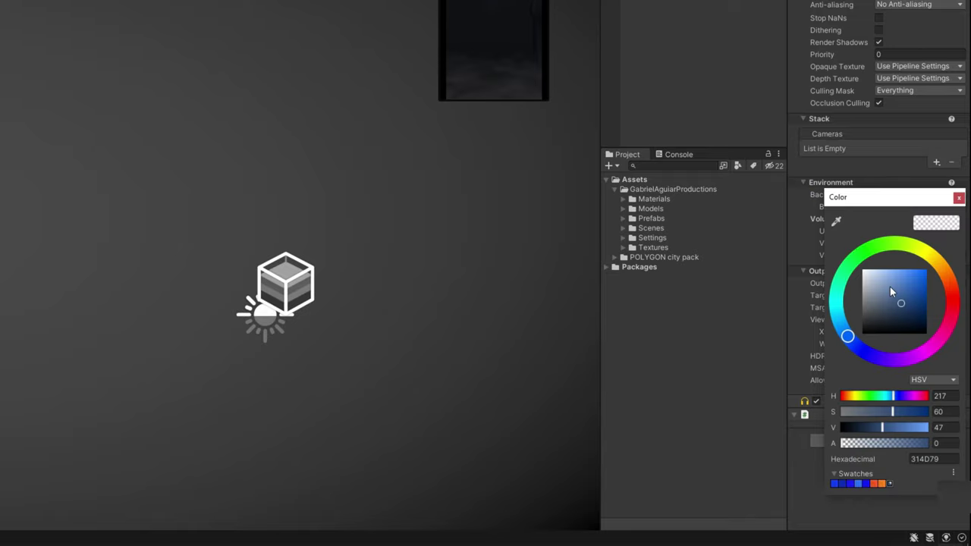
drag(891, 292, 767, 458)
click(958, 198)
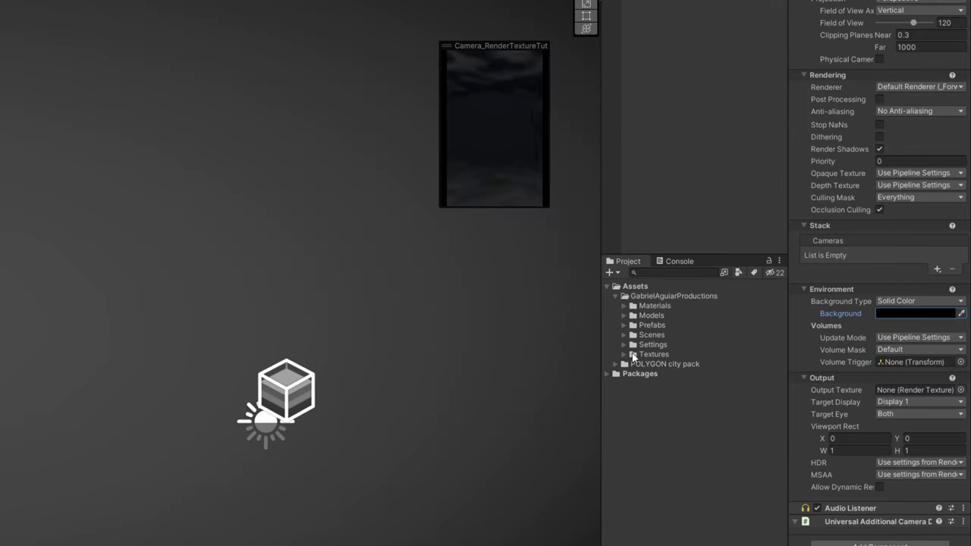
Step: Create a render texture named RenderTexture02_Terrain in the Textures folder
click(624, 354)
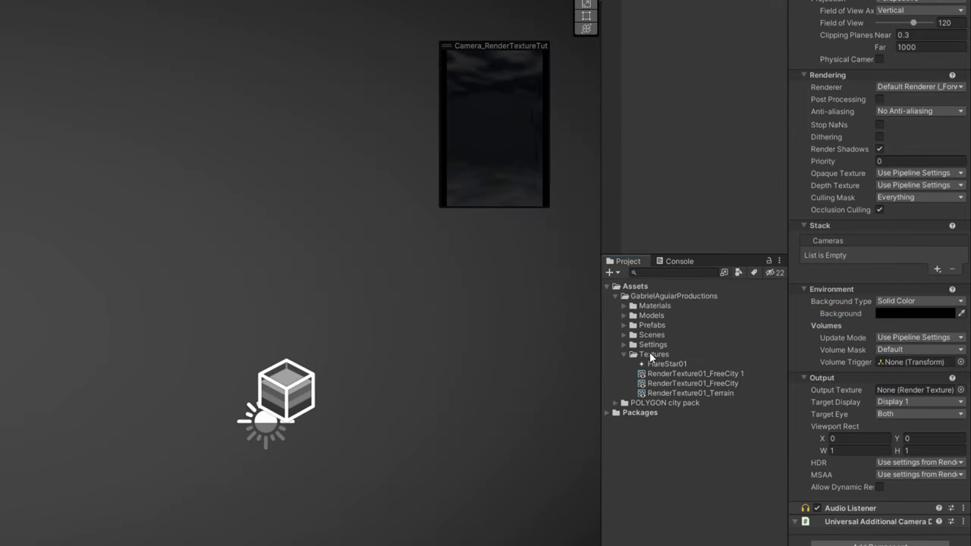
right_click(650, 356)
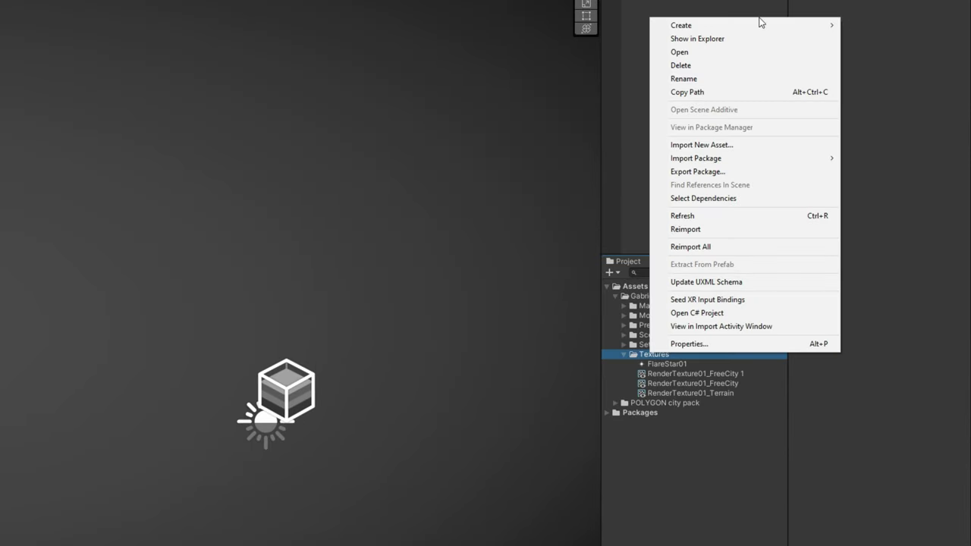
mouse_move(760, 25)
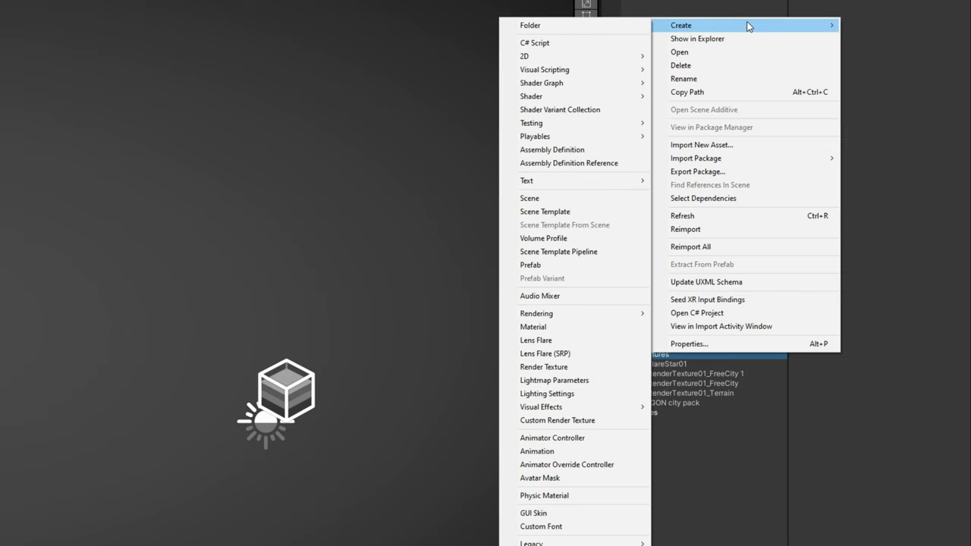
click(583, 374)
text(Render Texture 02_Terrain)
key(Return)
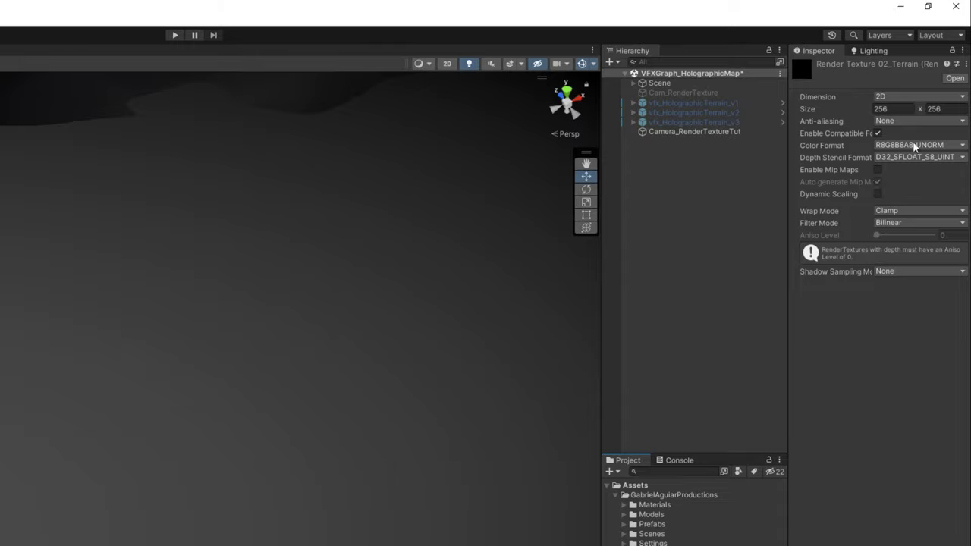
Step: Assign RenderTexture02_Terrain as the output texture of Camera_RenderTextureTut
click(729, 134)
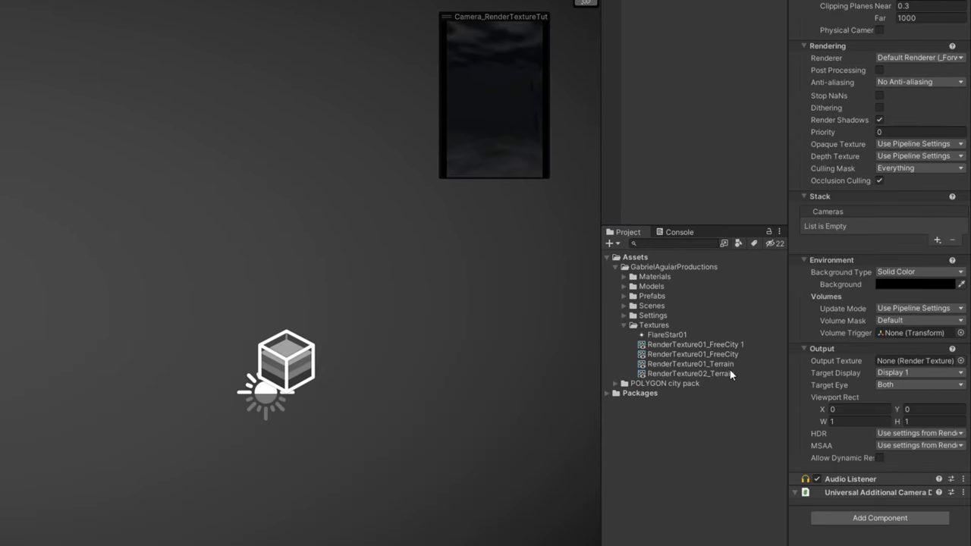
drag(713, 373, 903, 361)
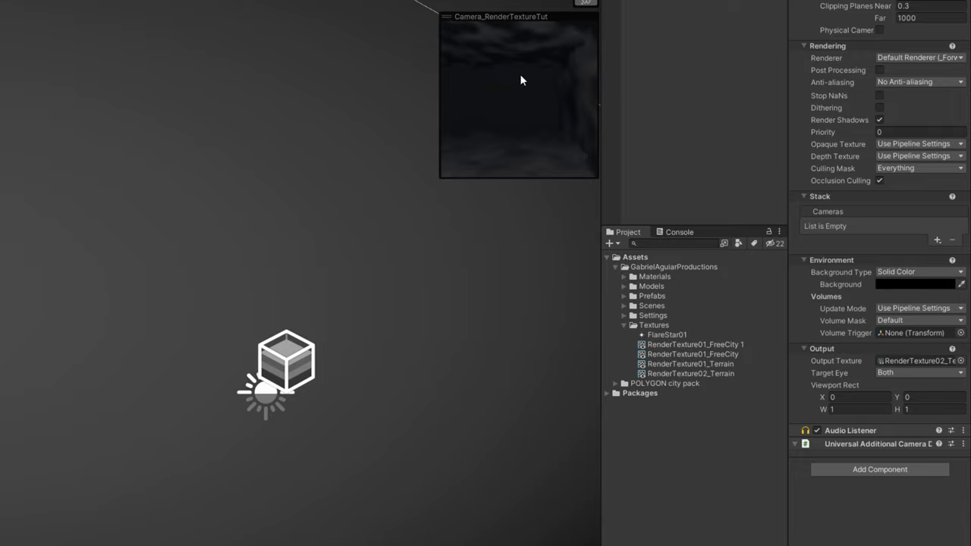
Step: Try the R32G32B32A32_SFLOAT color format on RenderTexture02_Terrain and set it back to R8G8B8A8_UNORM
click(724, 374)
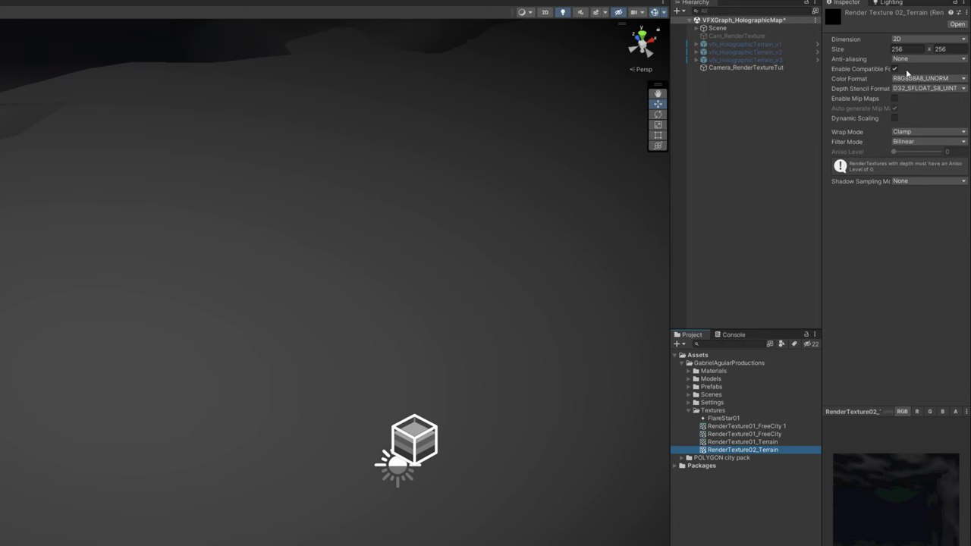
click(907, 78)
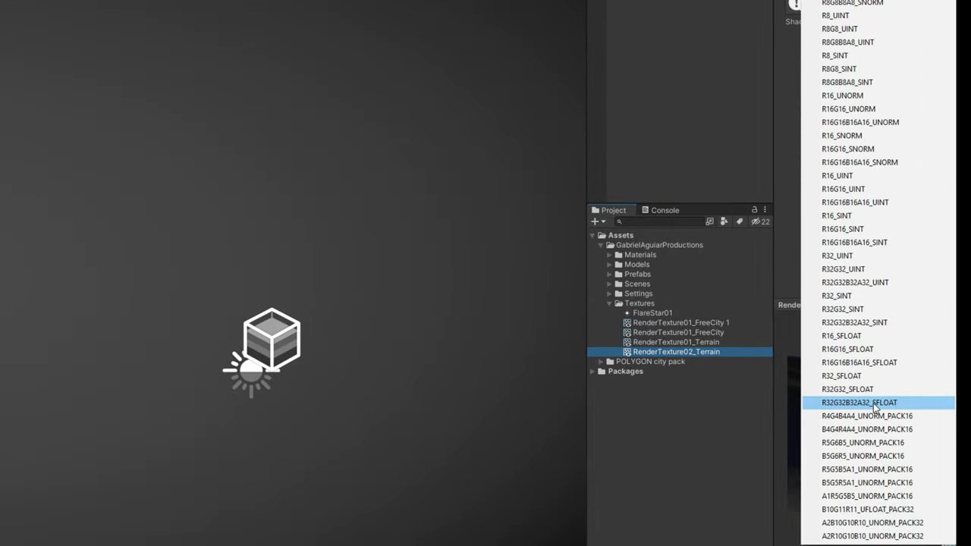
click(873, 403)
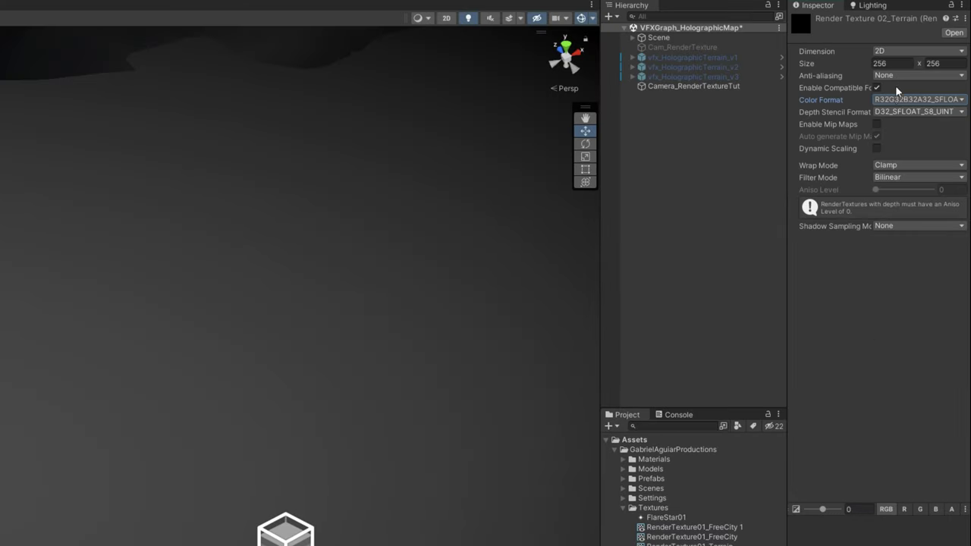
click(895, 100)
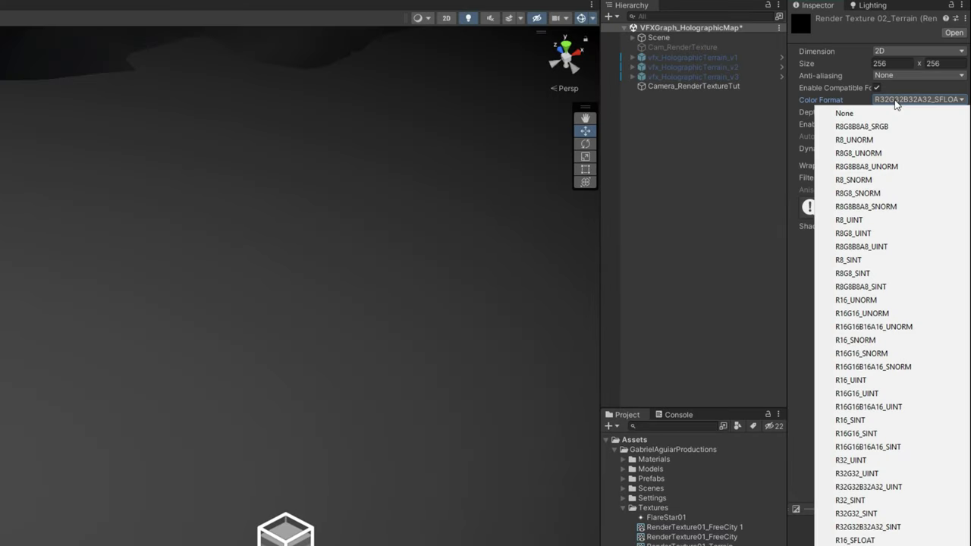
click(868, 166)
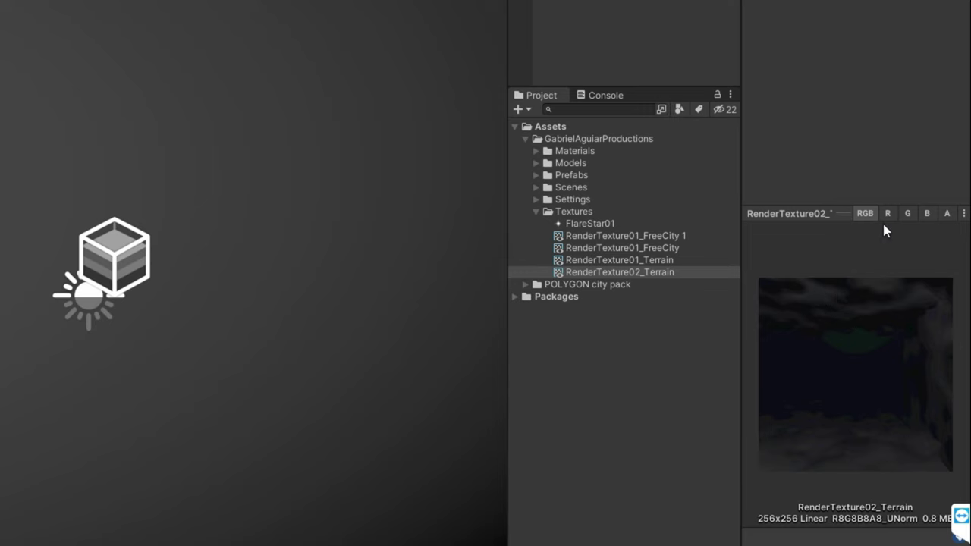
Step: Inspect the red, green, blue and alpha channels of RenderTexture02_Terrain in its preview, ending on the RGB view
click(888, 215)
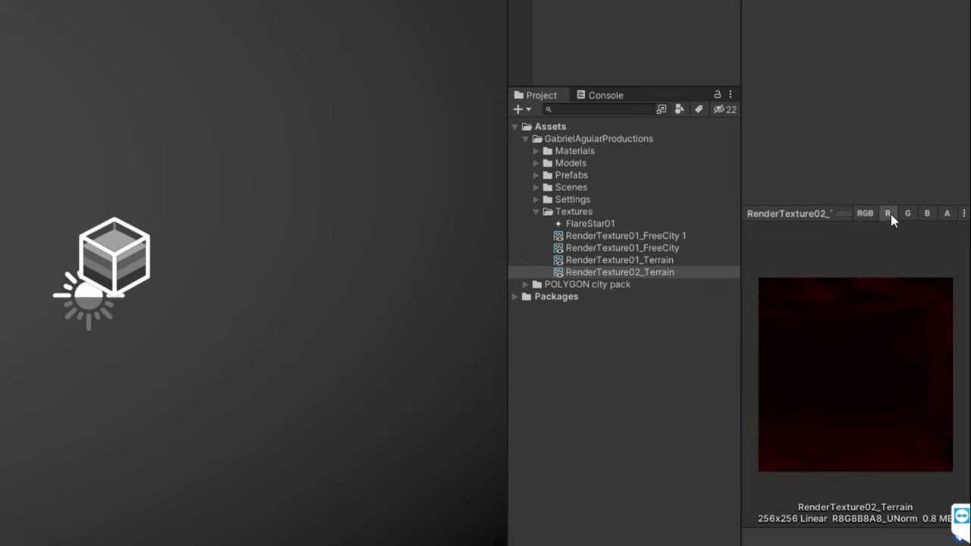
click(907, 215)
click(926, 214)
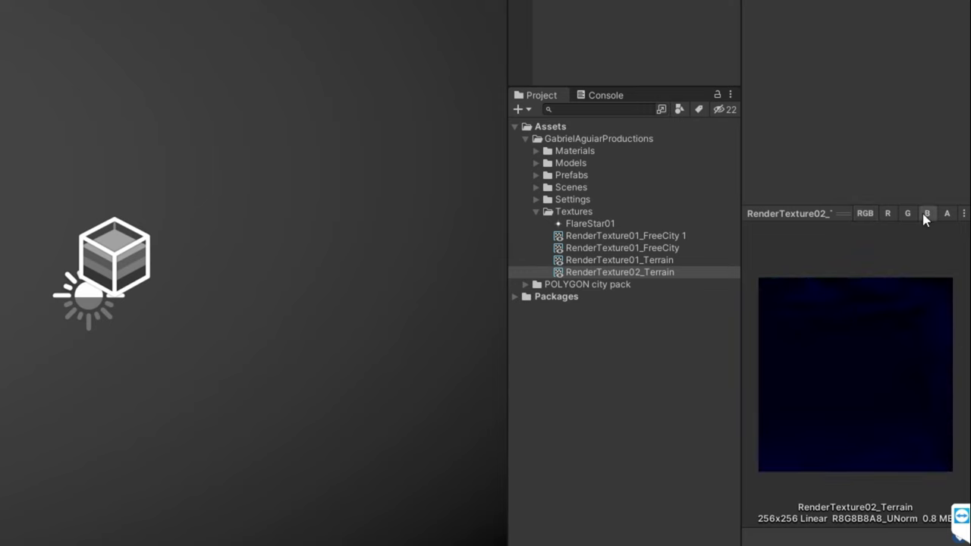
click(946, 214)
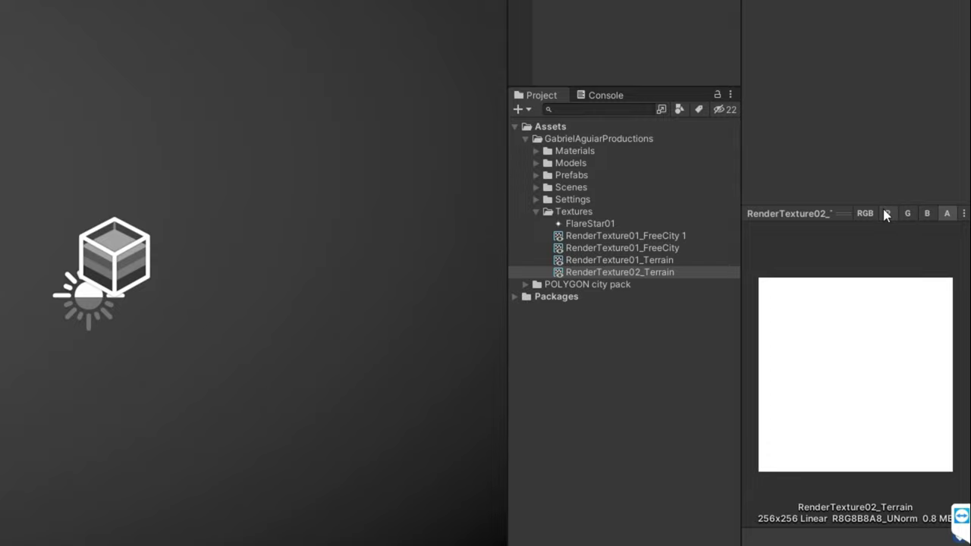
click(883, 211)
click(863, 212)
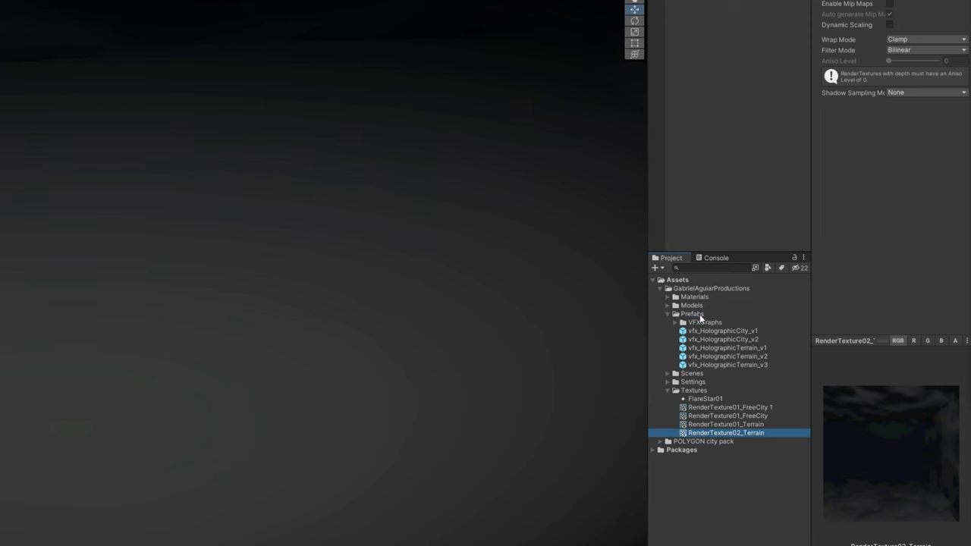
Step: Create a visual effect graph named vfxgraph_HolographicTerrain_tut in the Prefabs folder
click(697, 317)
right_click(699, 315)
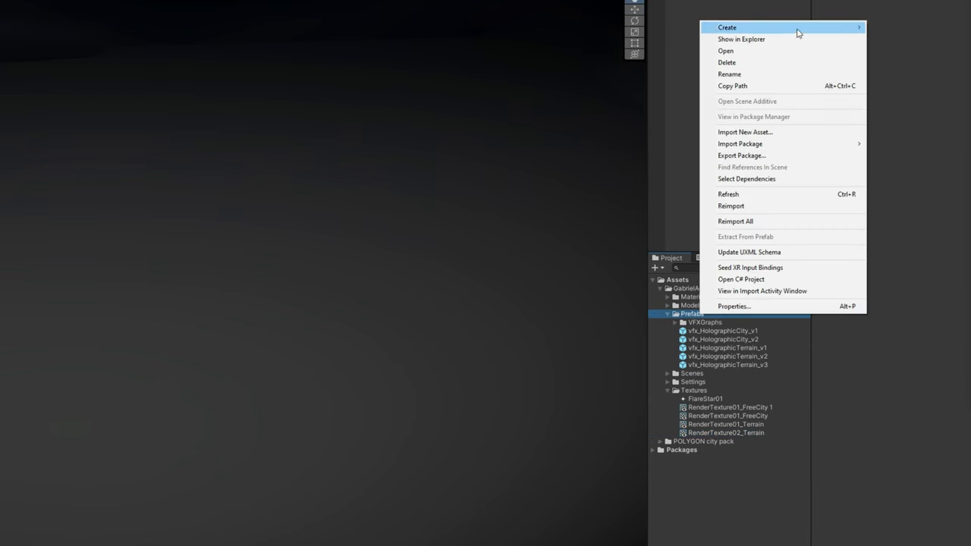
mouse_move(797, 30)
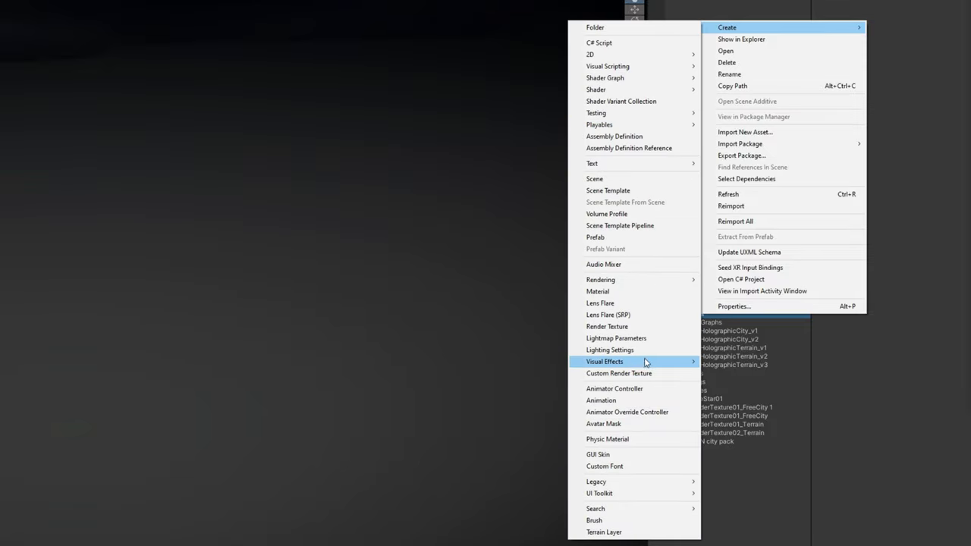
mouse_move(643, 362)
click(722, 363)
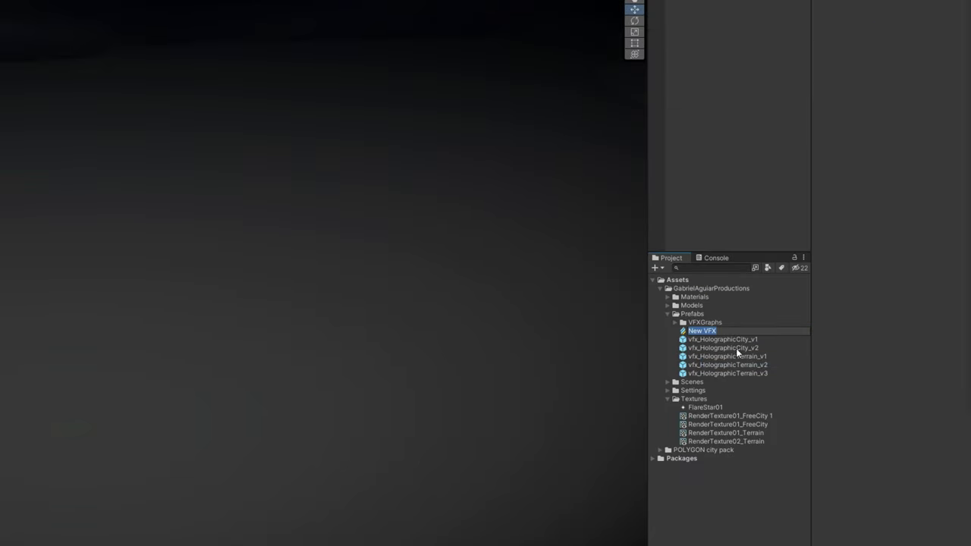
text(vfxgraph_HolographicTerrain_tut)
key(Return)
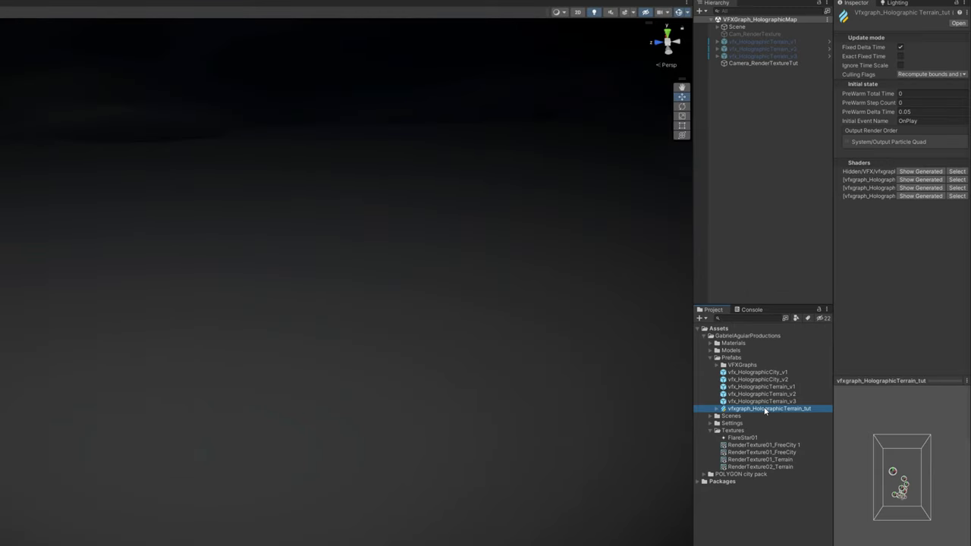
Step: Add vfxgraph_HolographicTerrain_tut to the scene and open its graph for editing
drag(764, 410, 761, 159)
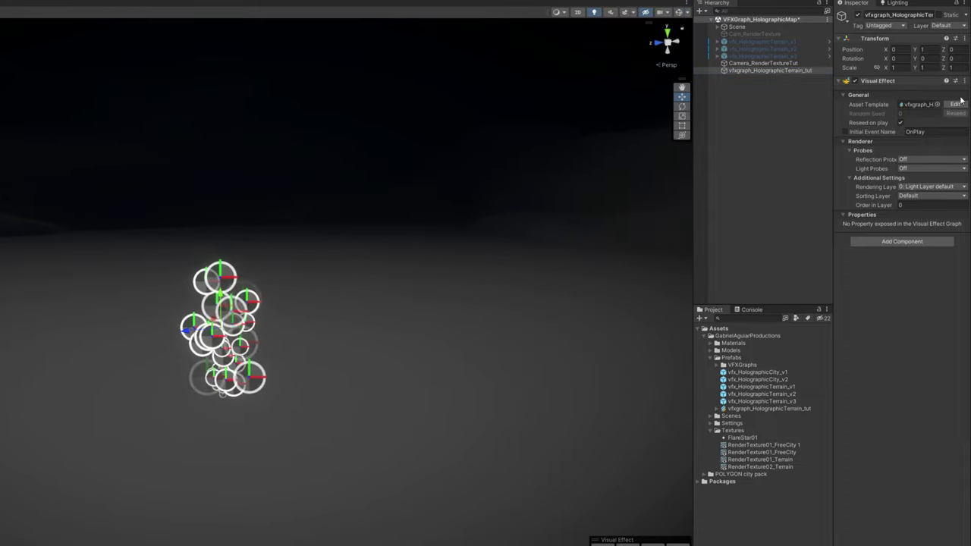
click(954, 104)
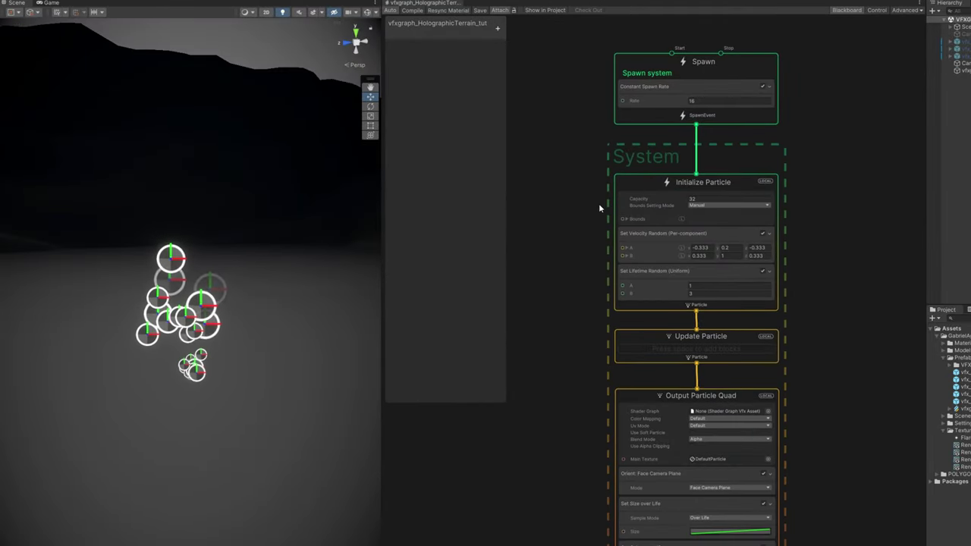
Step: Add a Texture2D property named RenderTexture to the graph's blackboard
click(497, 28)
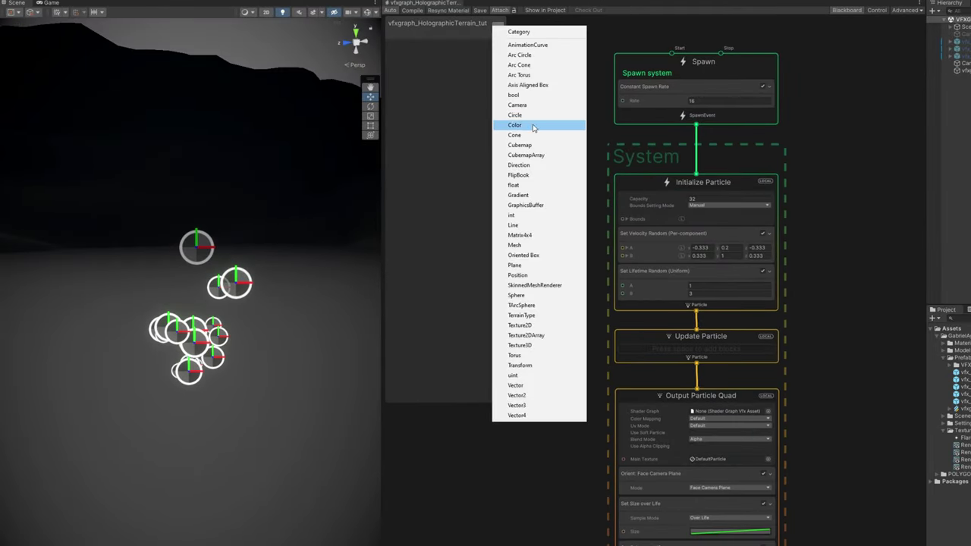
click(522, 325)
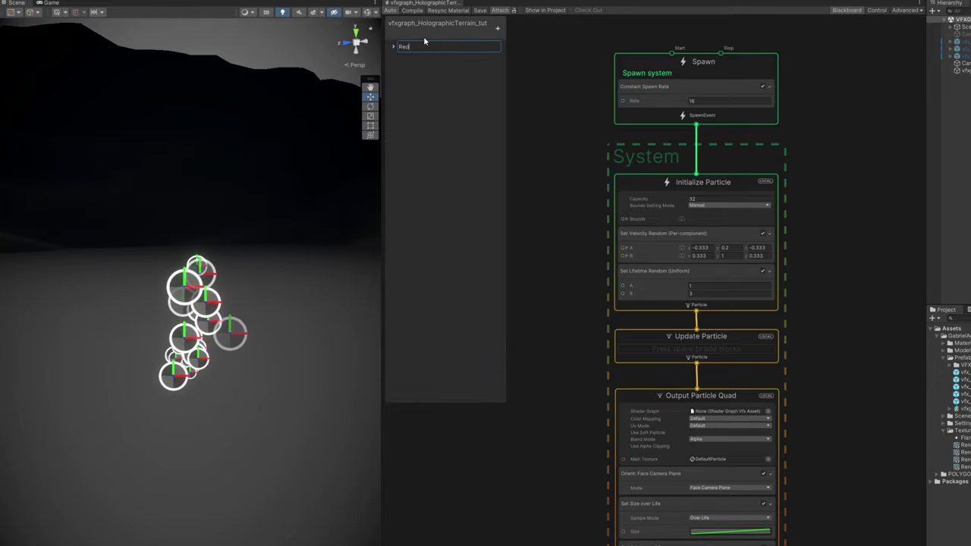
text(RenderTexture)
key(Return)
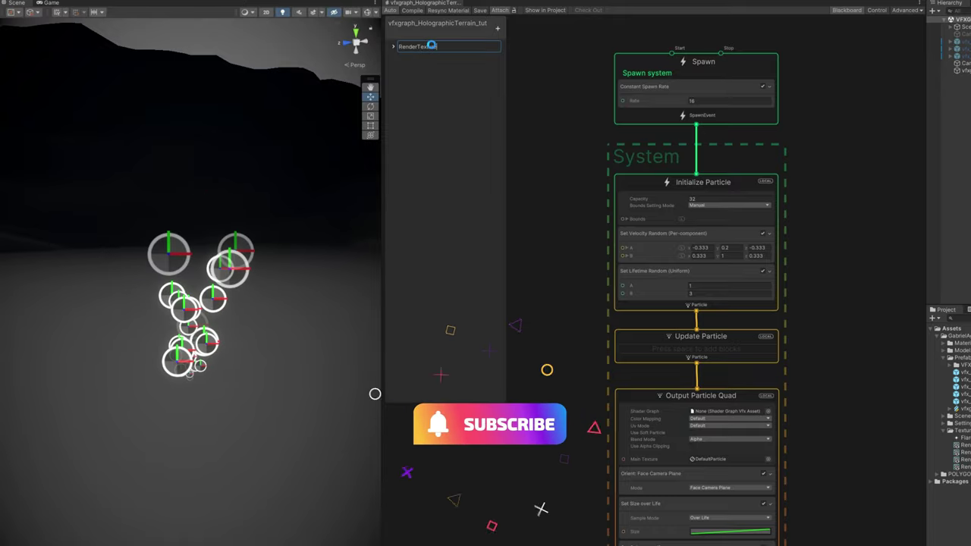
Step: Assign RenderTexture02_Terrain as the default value of the RenderTexture property
click(394, 46)
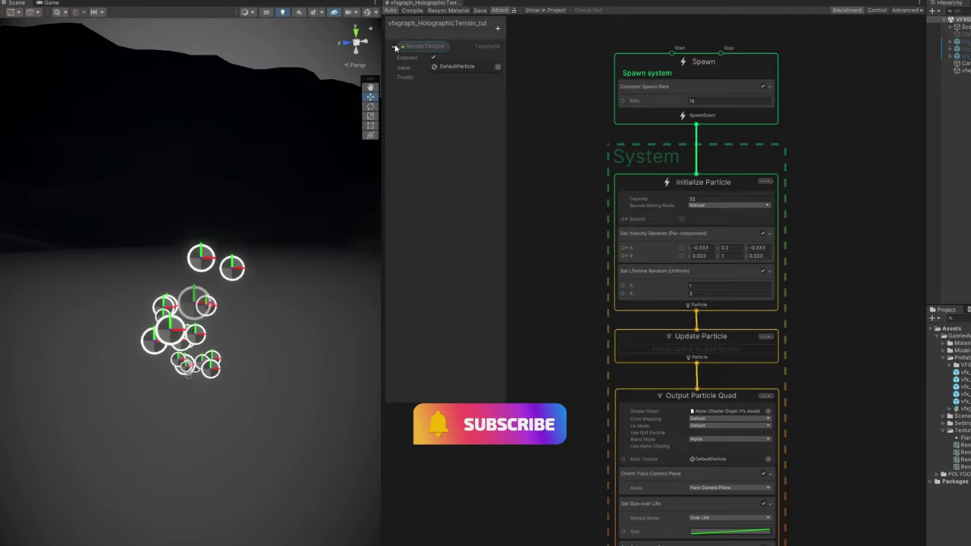
click(497, 67)
text(rendertex)
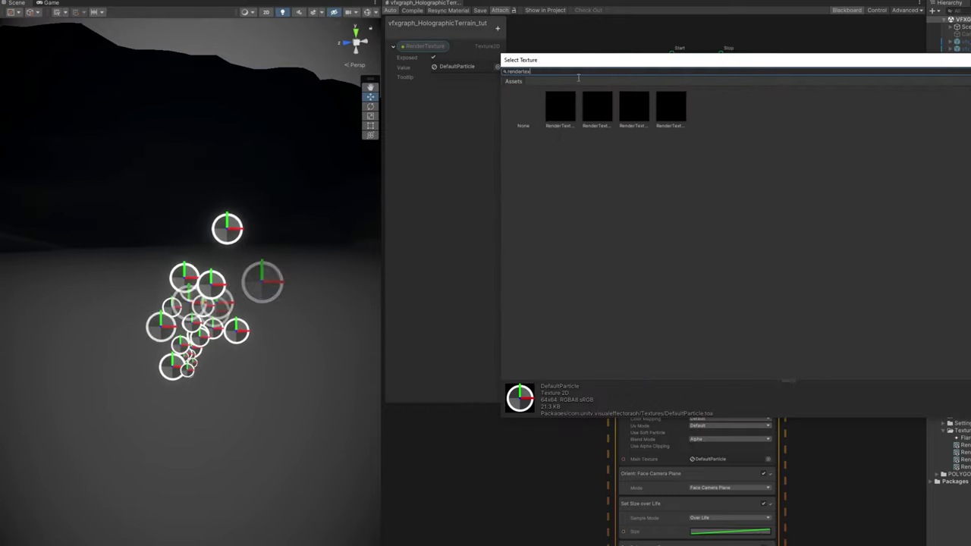
click(634, 110)
click(673, 106)
double_click(673, 106)
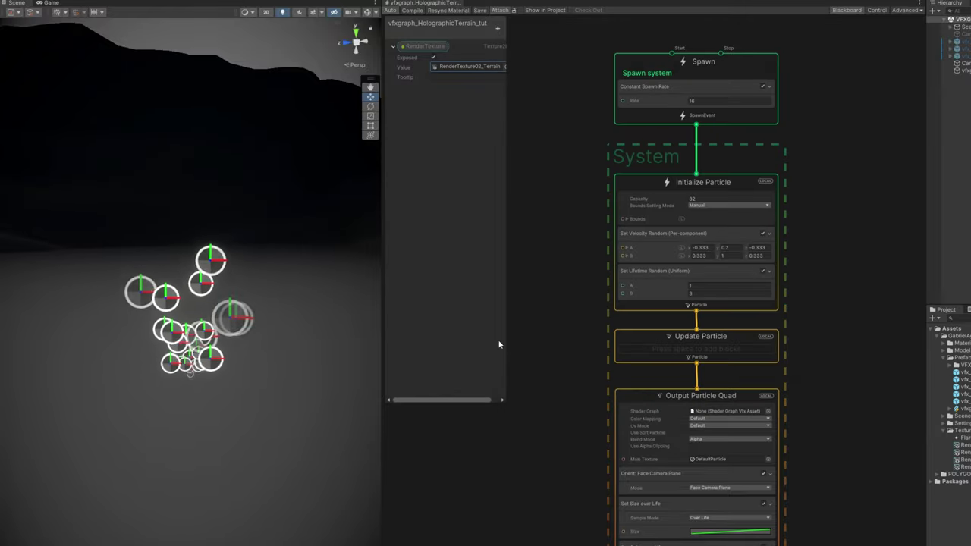
Step: Place the RenderTexture property in the graph and feed it into the texture input of a new Sample Texture2D node
middle_drag(566, 273, 714, 256)
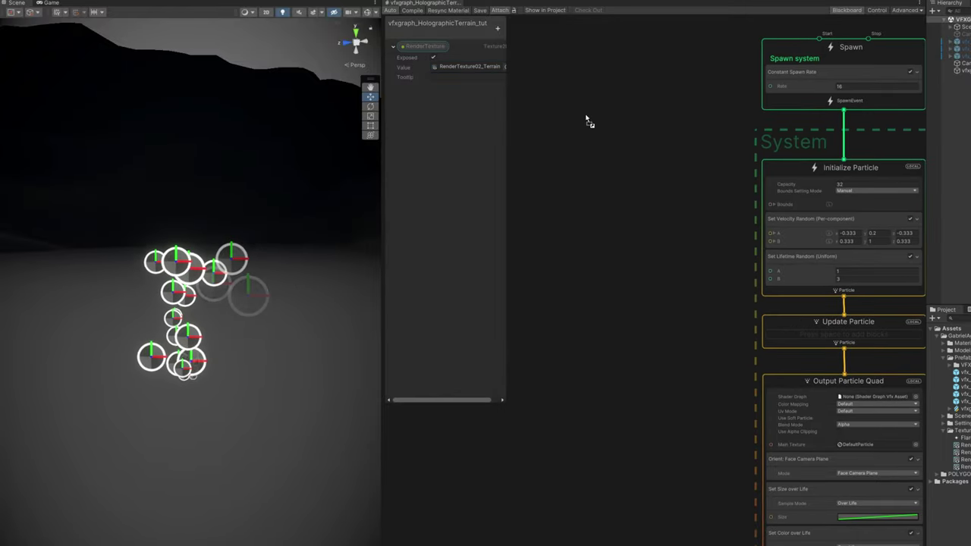
drag(589, 129, 562, 240)
middle_drag(635, 201, 618, 208)
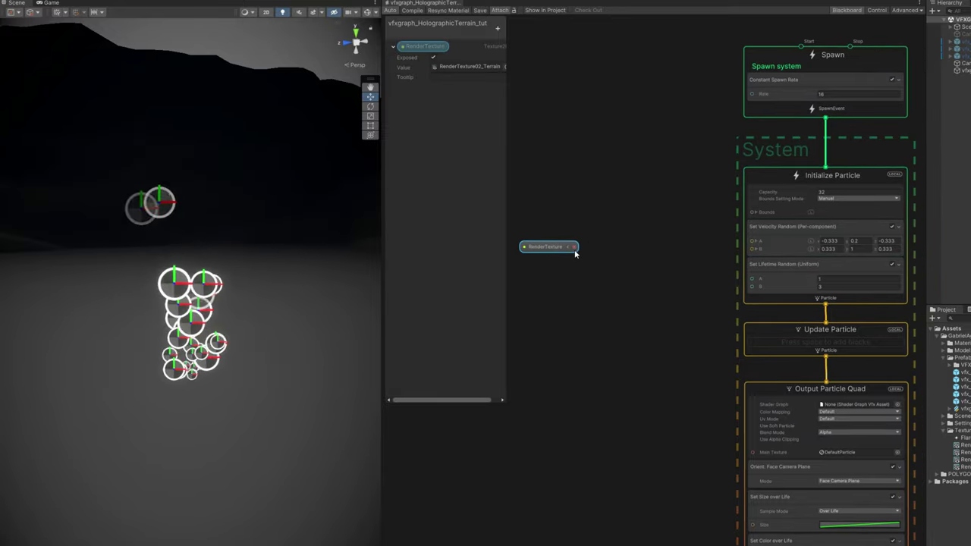
drag(574, 248, 602, 259)
text(sampl)
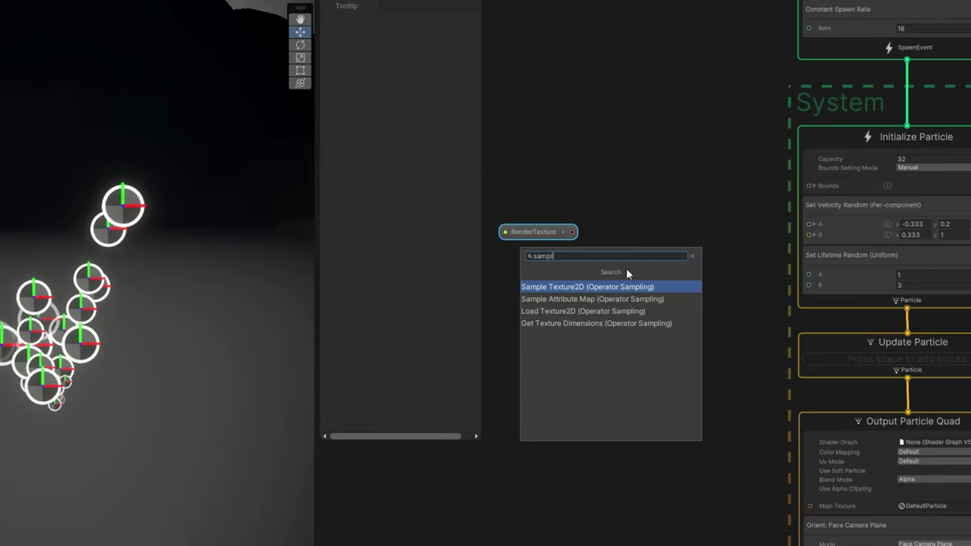
click(541, 288)
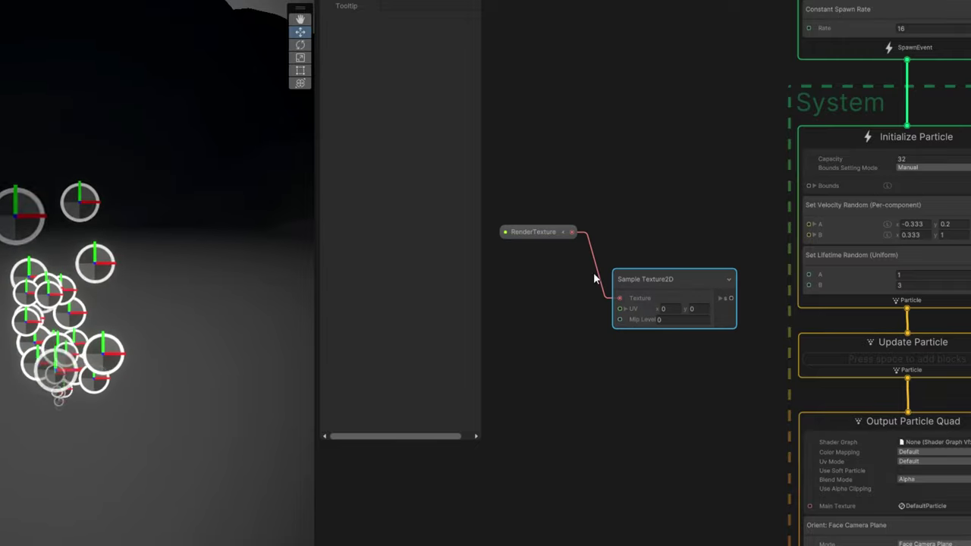
drag(626, 271, 613, 236)
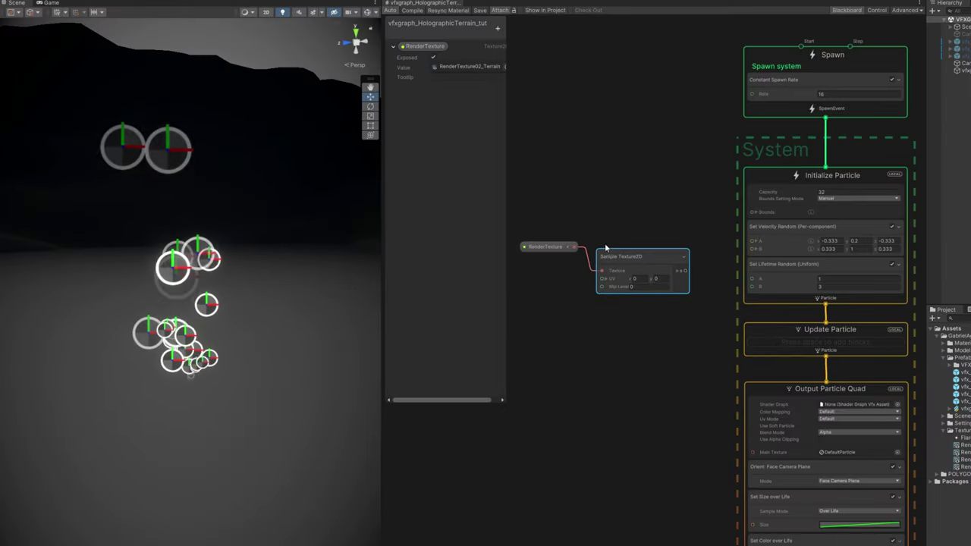
scroll(616, 288, up, 3)
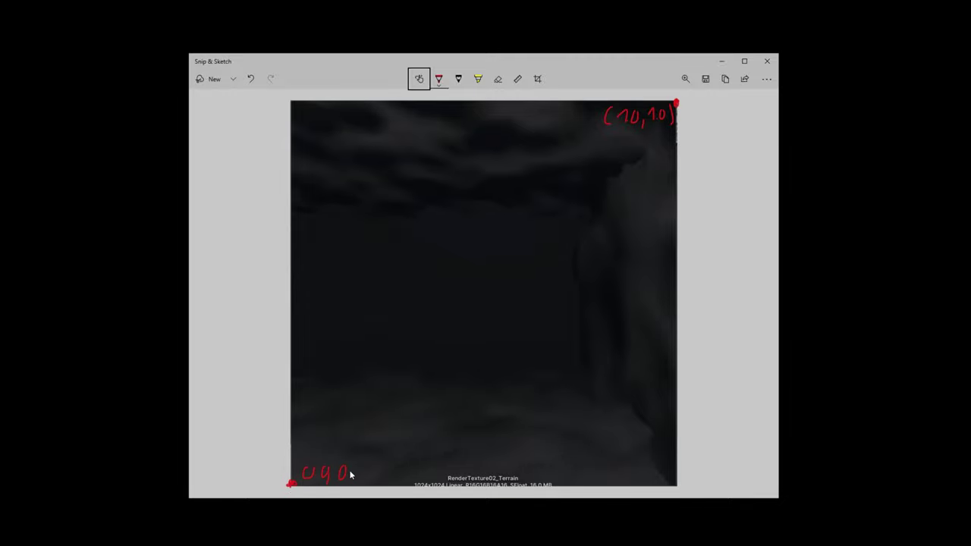
Step: In Snip & Sketch, annotate the terrain texture image with U and V axis arrows and corner coordinates (0.0,0.0), (1.0,0.0) and (0.0,1.0)
drag(345, 467, 342, 468)
drag(356, 466, 353, 468)
drag(278, 483, 277, 114)
mouse_move(267, 129)
mouse_down()
mouse_move(287, 126)
mouse_move(269, 101)
mouse_up()
mouse_move(284, 492)
mouse_down()
mouse_move(664, 490)
mouse_move(664, 498)
mouse_up()
mouse_move(691, 463)
mouse_down()
mouse_move(706, 463)
mouse_move(677, 483)
mouse_up()
drag(609, 458, 609, 478)
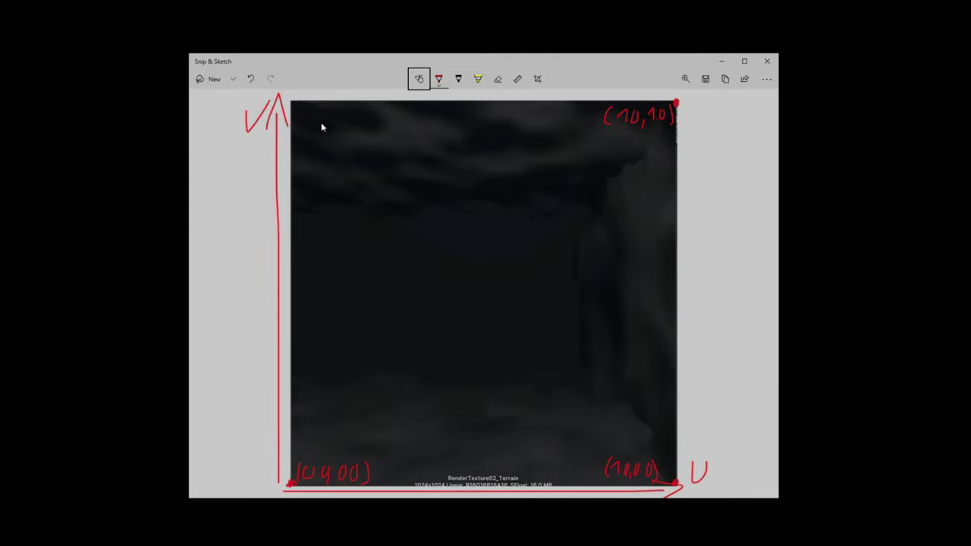
drag(306, 106, 304, 108)
drag(327, 110, 325, 126)
Step: Mark sample UV points inside the texture image at (0.5,0.5) and (0.25,0.5), plus a third point below the centre
click(484, 288)
drag(498, 273, 495, 287)
drag(506, 276, 505, 277)
drag(519, 275, 526, 294)
drag(538, 277, 538, 278)
drag(552, 274, 549, 285)
drag(384, 267, 383, 283)
drag(392, 270, 405, 280)
drag(414, 270, 410, 279)
drag(419, 280, 417, 285)
drag(427, 270, 426, 271)
drag(445, 270, 447, 279)
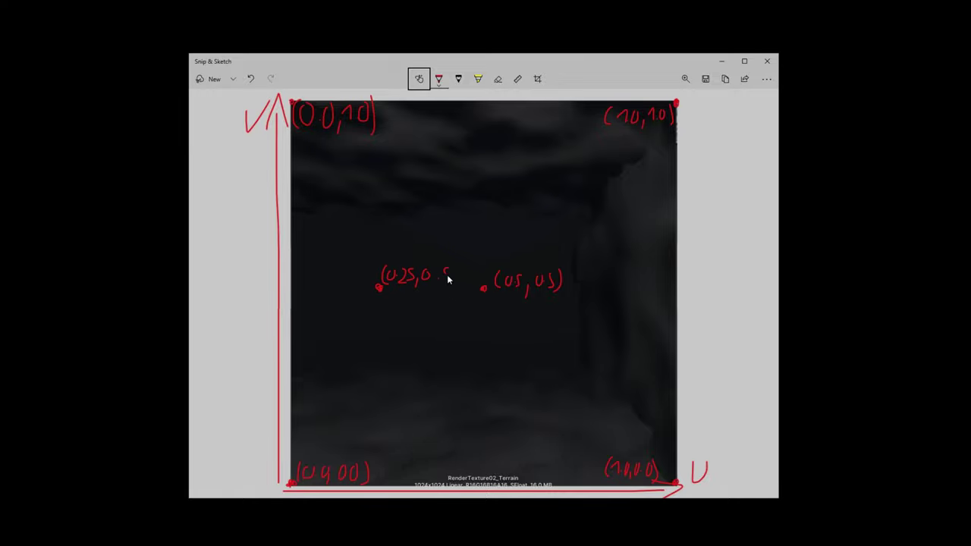
click(483, 372)
drag(493, 363, 491, 375)
drag(502, 362, 502, 364)
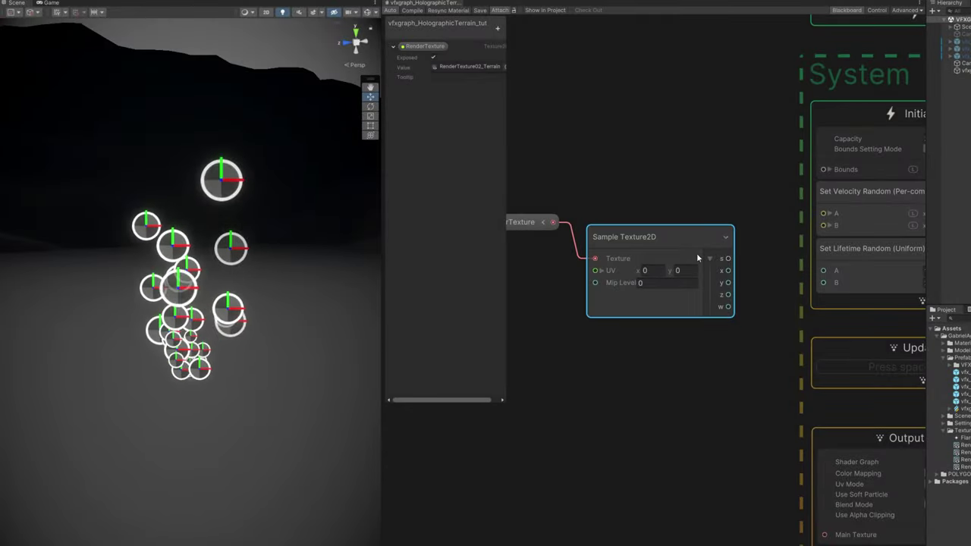
Step: Back in the Unity graph, delete the Set Velocity Random block from Initialize Particle
middle_drag(779, 239, 588, 272)
click(691, 234)
key(Delete)
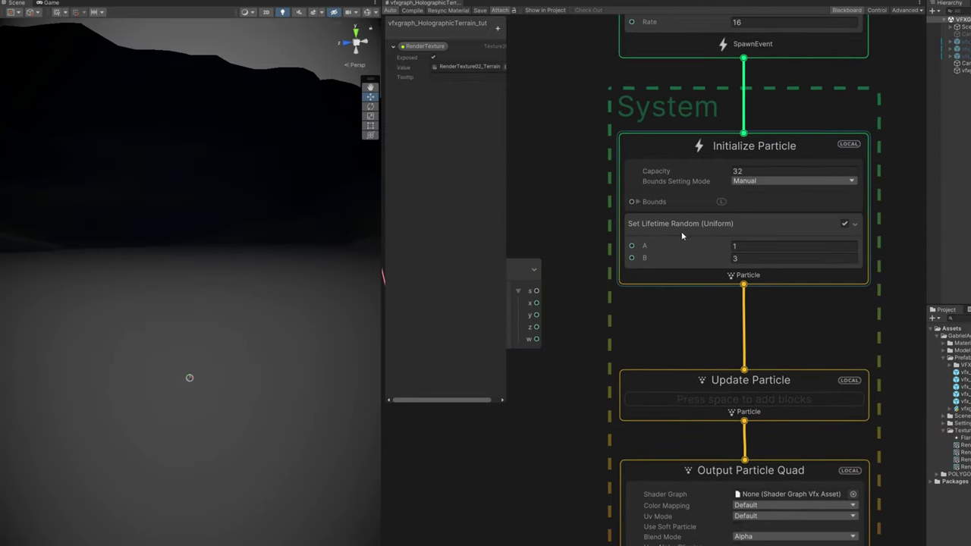
Step: Add a Set Custom Attribute block to Initialize Particle and name its attribute ParticleRandomPos
click(675, 231)
key(space)
text(set cust)
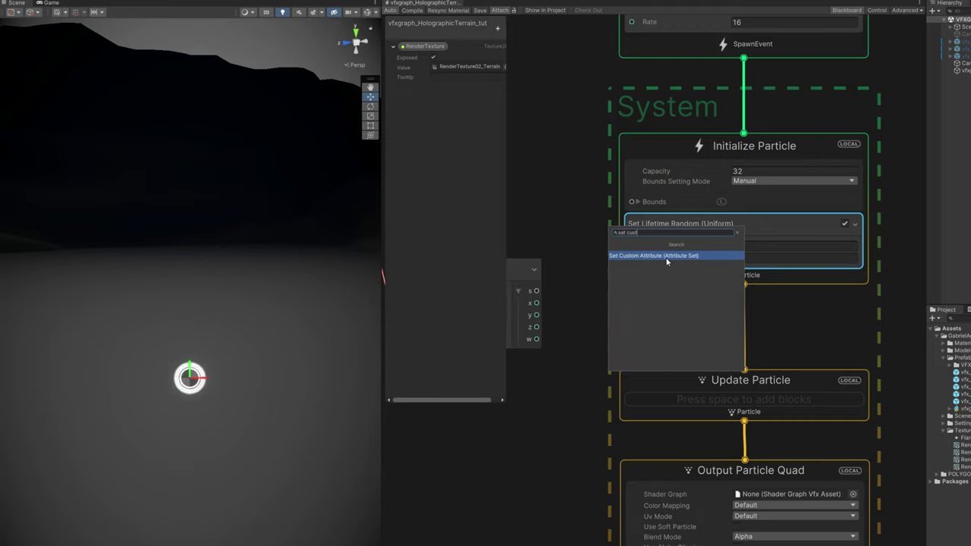
double_click(666, 256)
click(945, 49)
text(ParticleRandomPos)
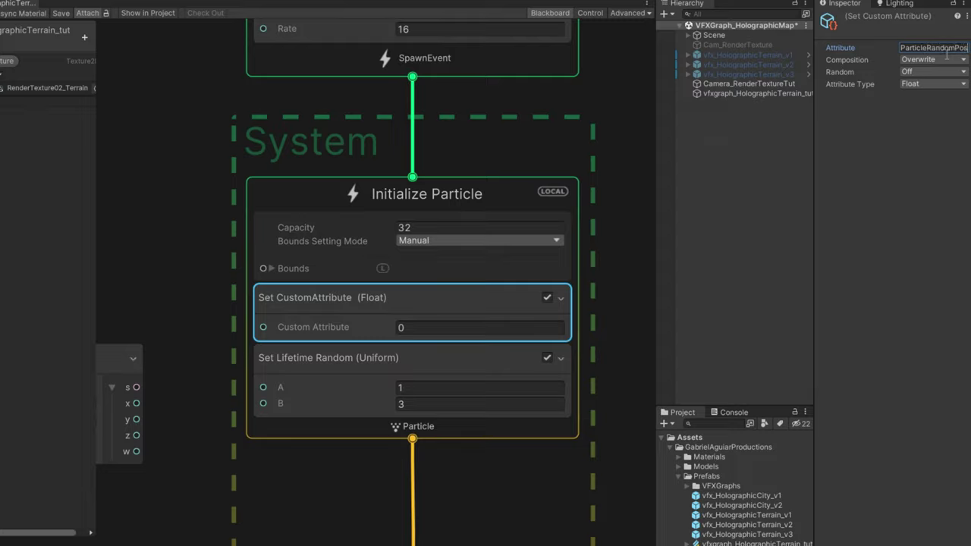
key(Return)
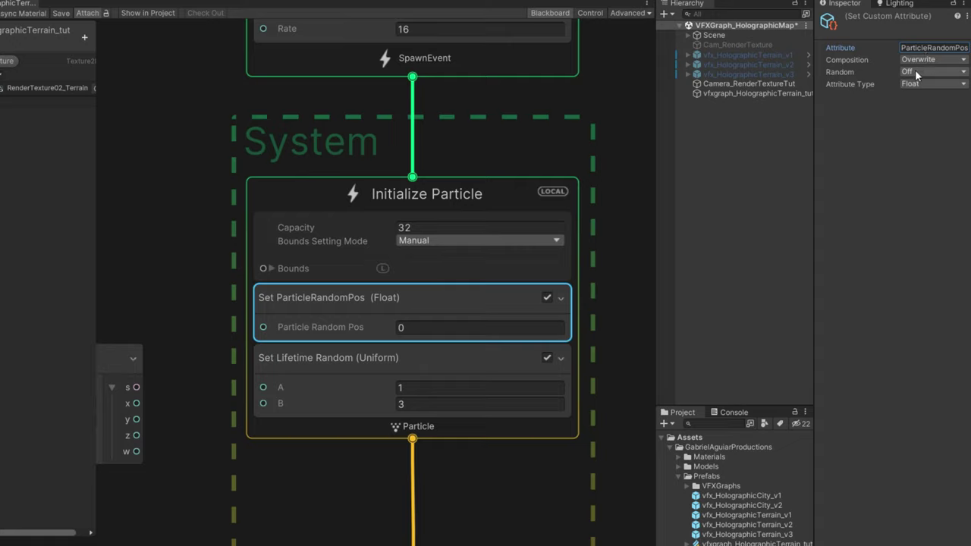
Step: Make the ParticleRandomPos attribute a Vector2 with Uniform randomness, from minimum 0, 0 to maximum 1, 1
click(914, 82)
click(932, 113)
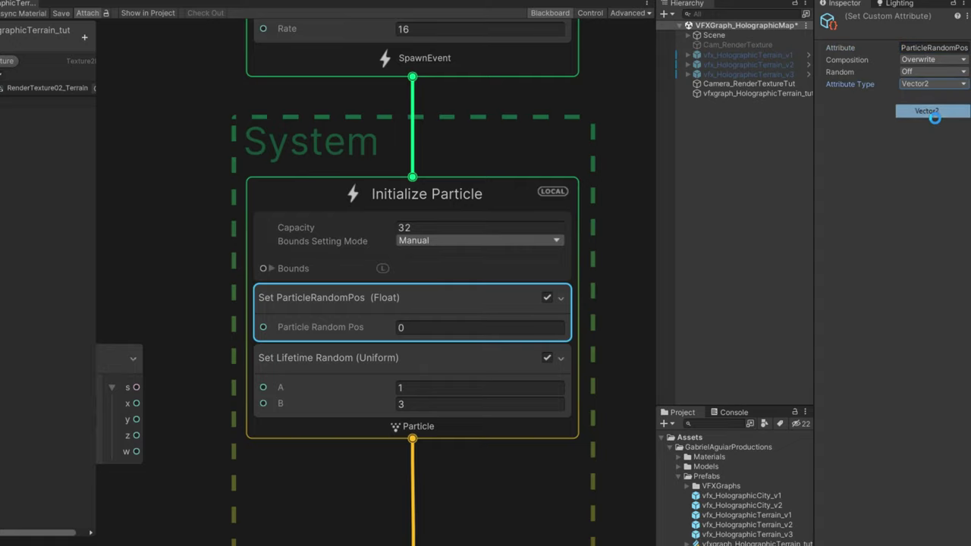
click(910, 74)
click(911, 112)
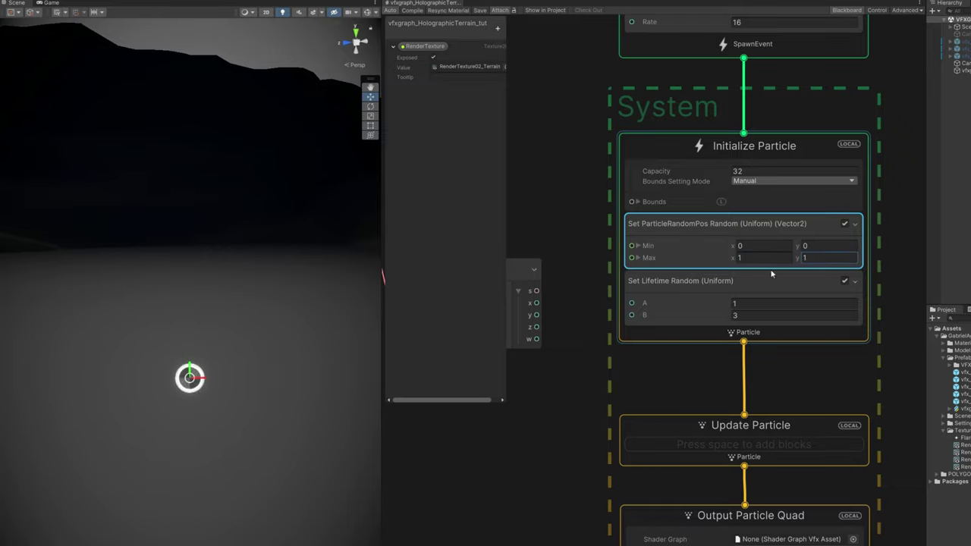
Step: Add a Get Custom Attribute node near Sample Texture2D and name its attribute ParticleRandomPos
middle_drag(581, 207, 826, 207)
key(space)
text(get cus)
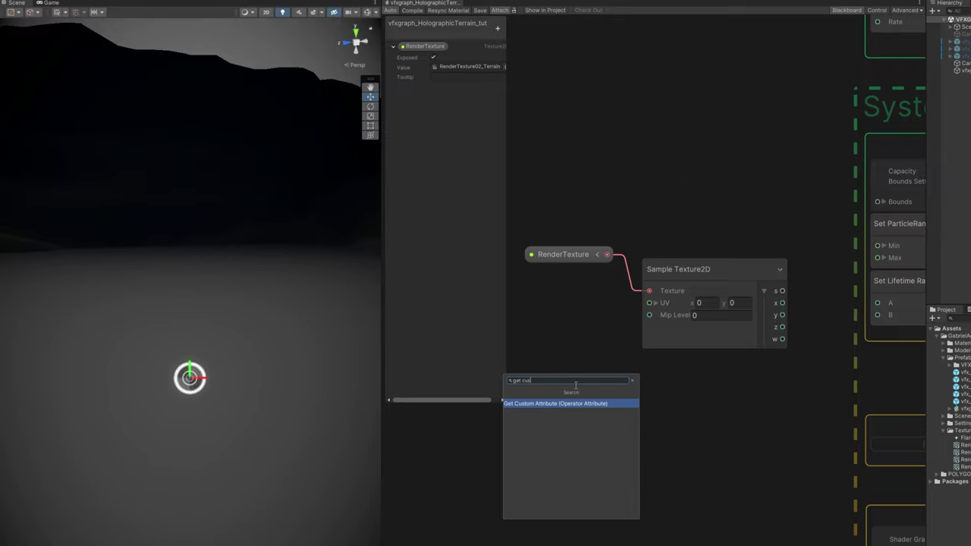
click(561, 404)
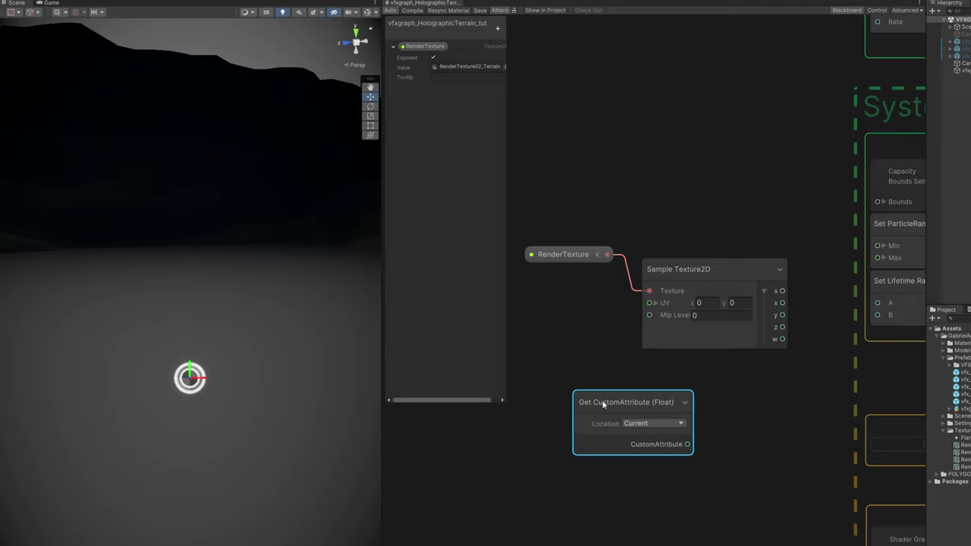
drag(608, 399, 525, 359)
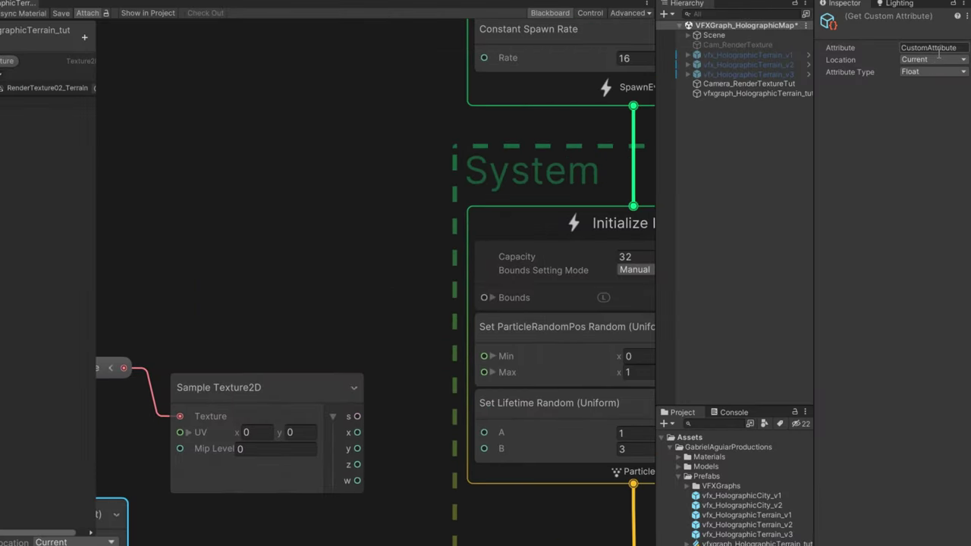
double_click(939, 53)
text(ParticleRandomPos)
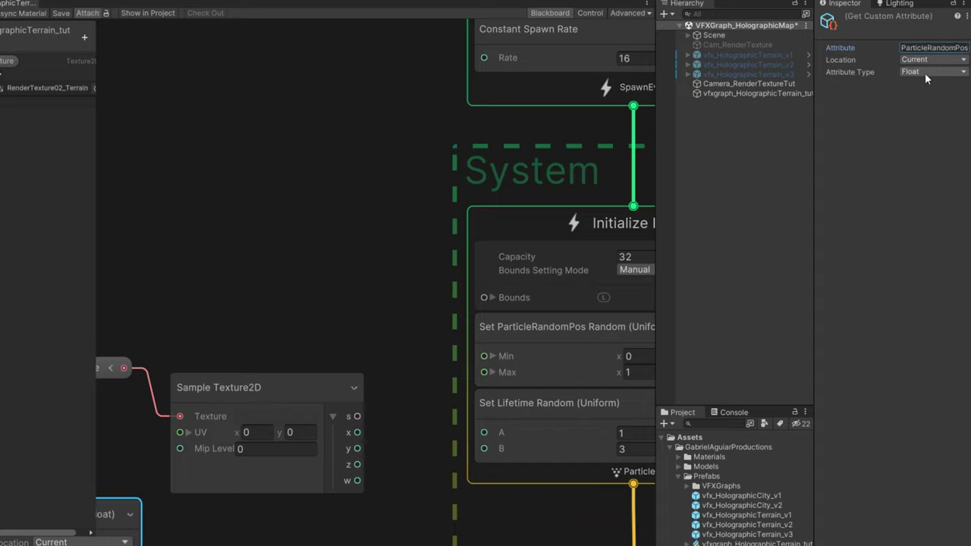
Step: Set the Get ParticleRandomPos node's attribute type to Vector2 and connect its output to the UV input of Sample Texture2D
click(925, 73)
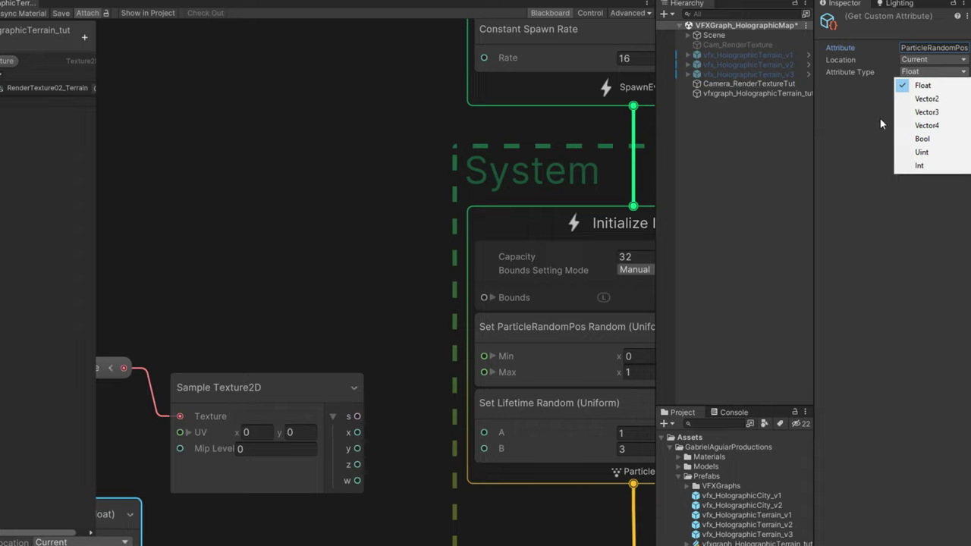
click(927, 100)
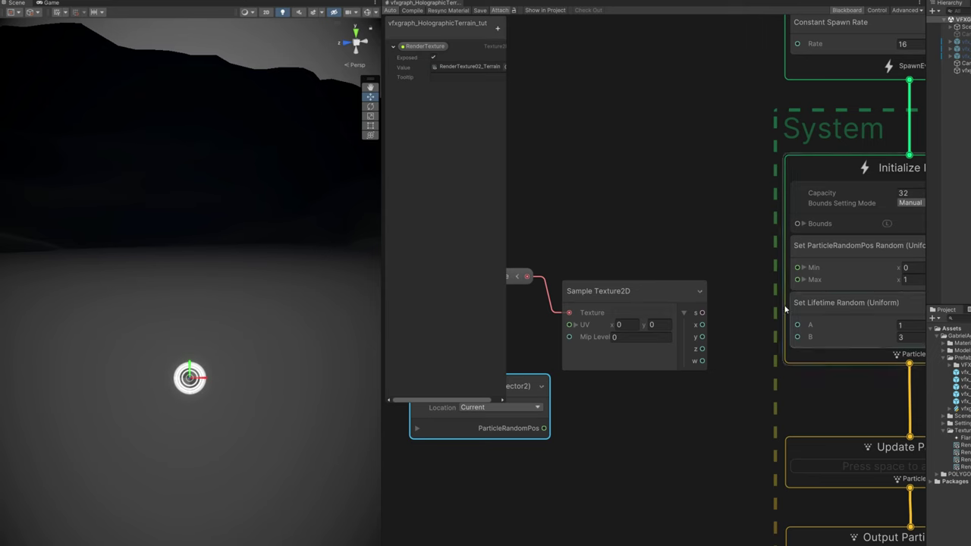
click(231, 540)
middle_drag(182, 530, 410, 535)
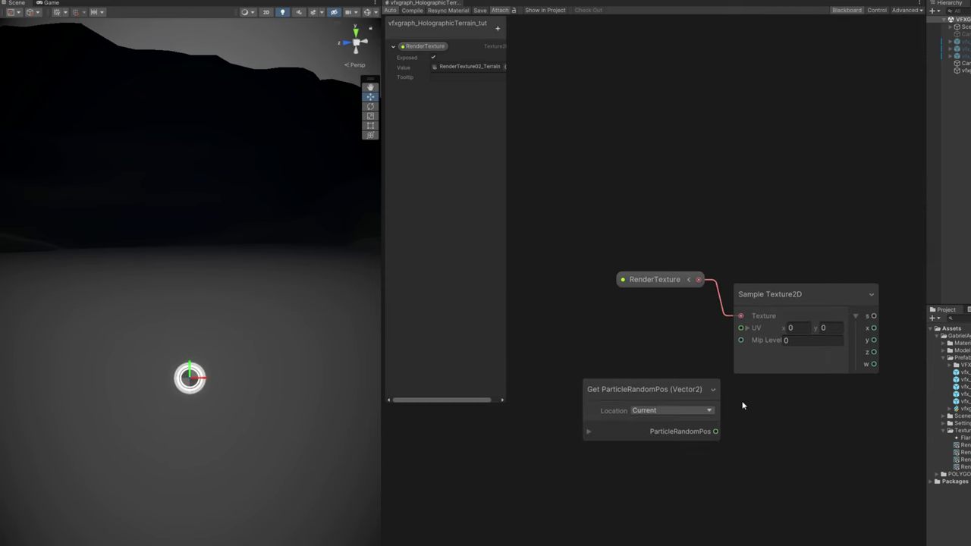
drag(658, 398, 630, 370)
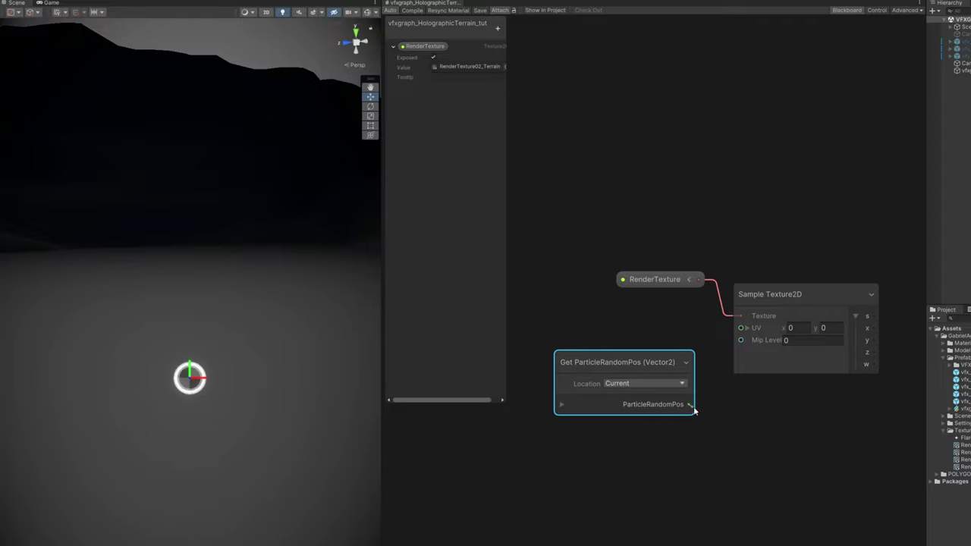
drag(691, 406, 741, 328)
Step: Add a Set Position block to Initialize Particle, between the ParticleRandomPos and Lifetime blocks
middle_drag(877, 273, 647, 271)
click(767, 304)
key(space)
text(set position)
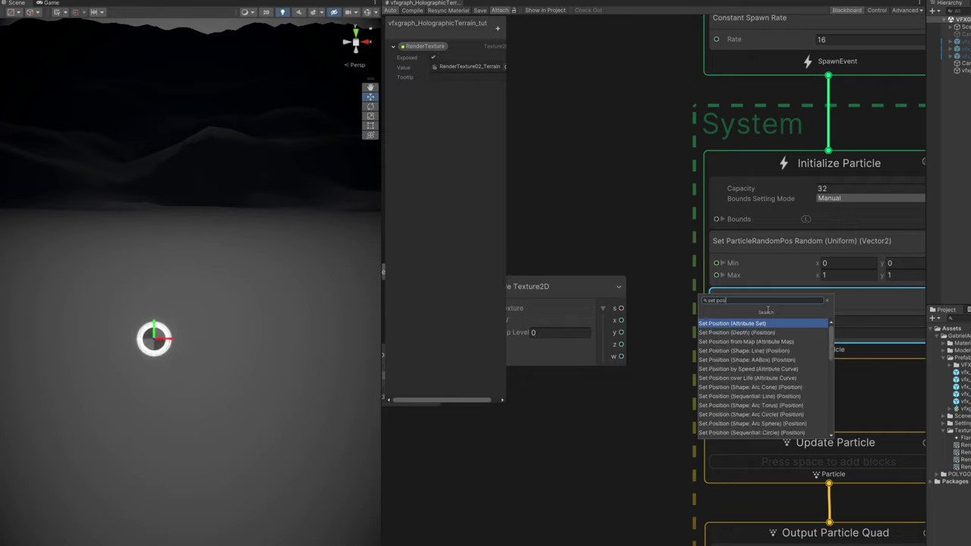
key(Return)
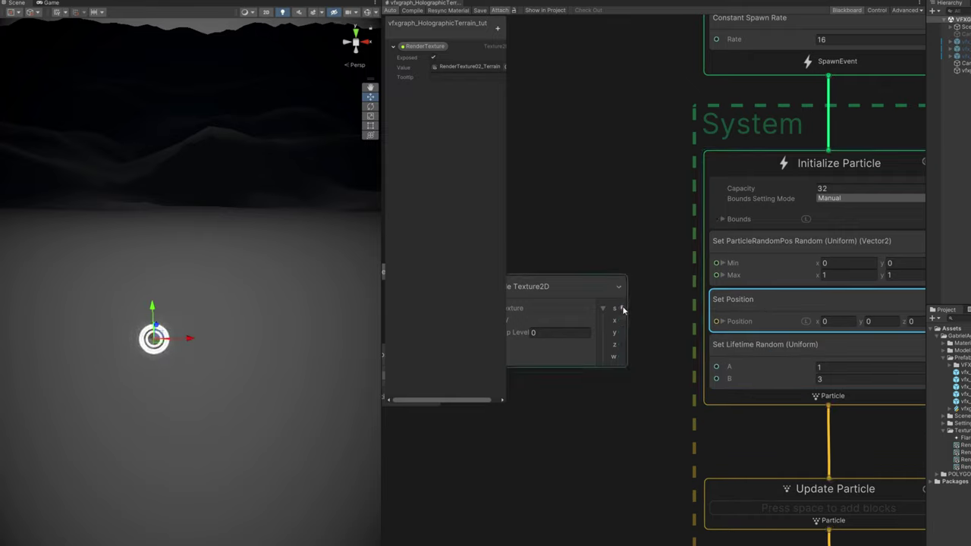
drag(621, 309, 716, 321)
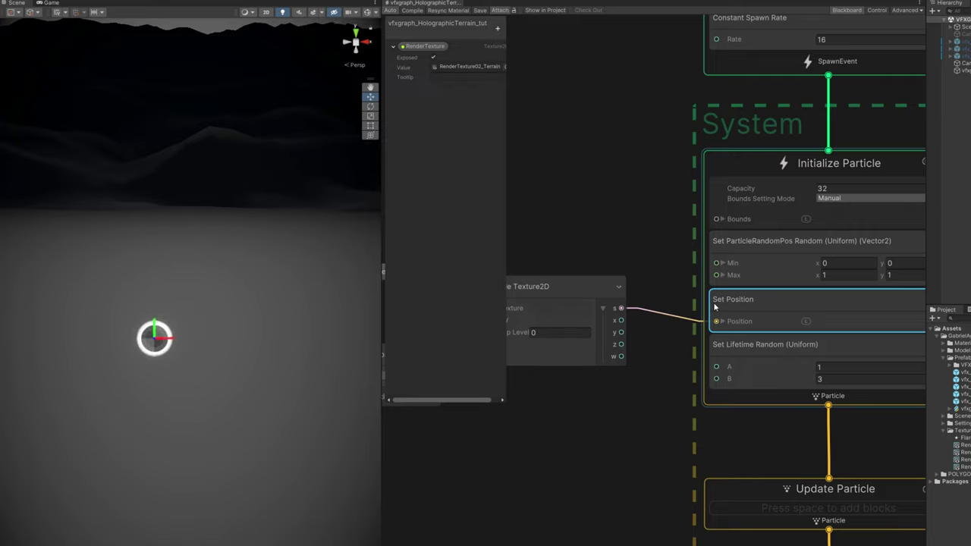
click(690, 320)
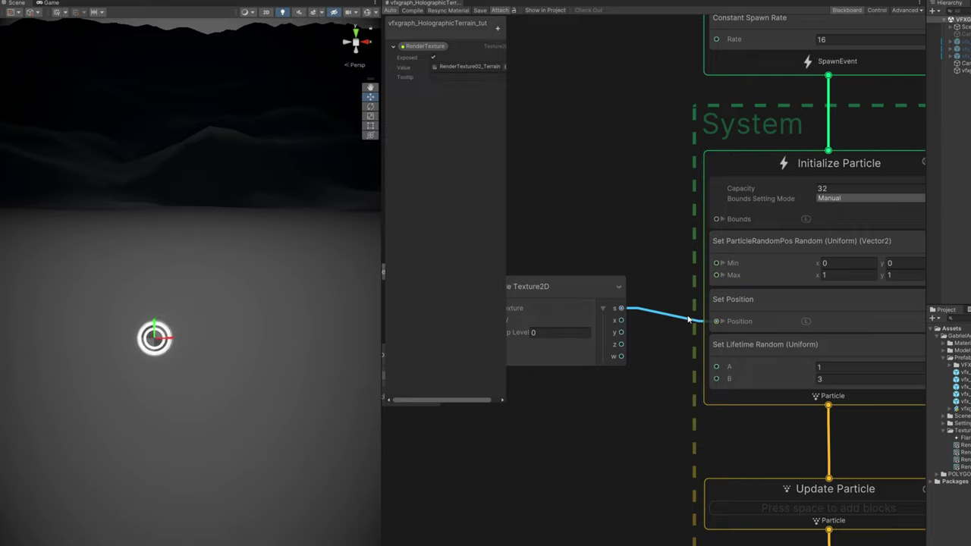
key(Delete)
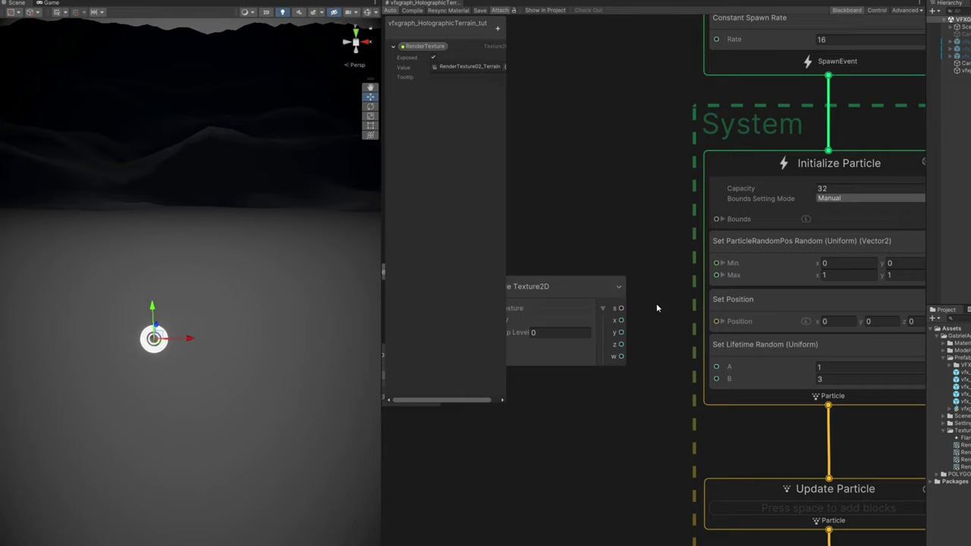
Step: Move the RenderTexture, Get ParticleRandomPos and Sample Texture2D nodes together lower in the graph to free space beside Initialize Particle
middle_drag(657, 308, 786, 304)
scroll(770, 319, down, 3)
drag(727, 427, 593, 273)
drag(699, 305, 658, 415)
Step: Duplicate the Get ParticleRandomPos node, place the copy above the texture nodes and expand its output into x and y
click(553, 440)
scroll(595, 400, up, 2)
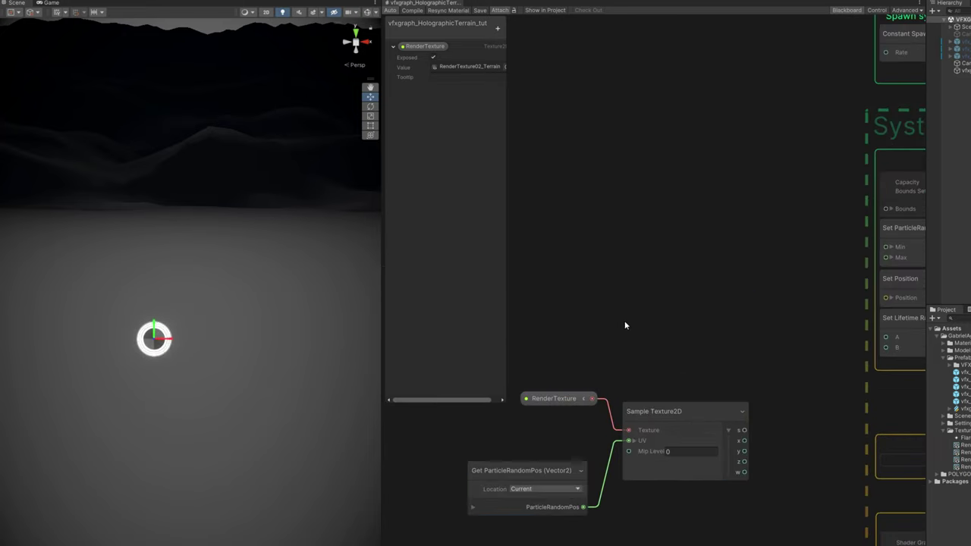
key(ctrl+d)
drag(626, 275, 577, 238)
click(549, 280)
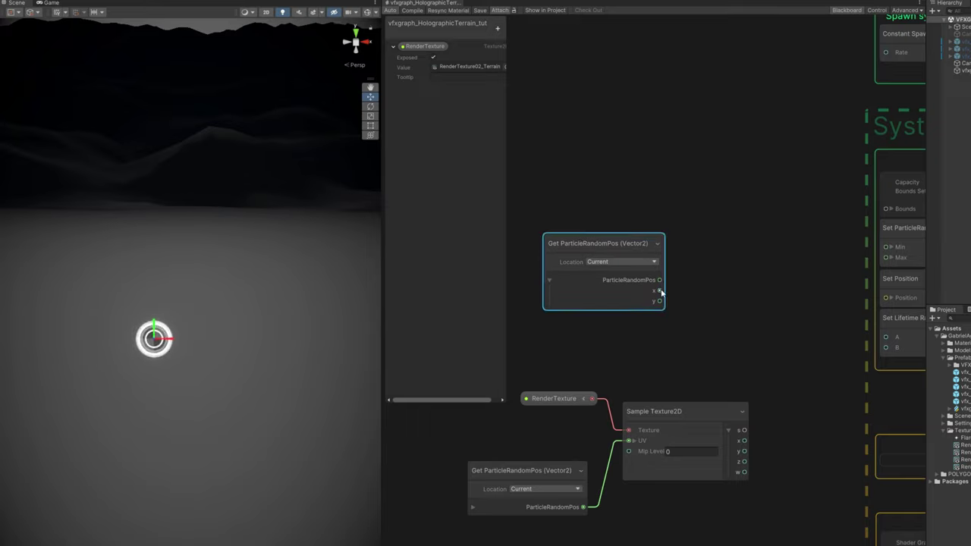
Step: Add a Vector3 node beside the duplicate and connect ParticleRandomPos x and y to its X and Y inputs
drag(756, 274, 715, 274)
click(743, 311)
click(768, 311)
drag(660, 291, 705, 311)
drag(719, 279, 705, 269)
Step: Connect the Vector3 output to the Position input of Set Position and check the particle spread in the scene
middle_drag(800, 219, 684, 232)
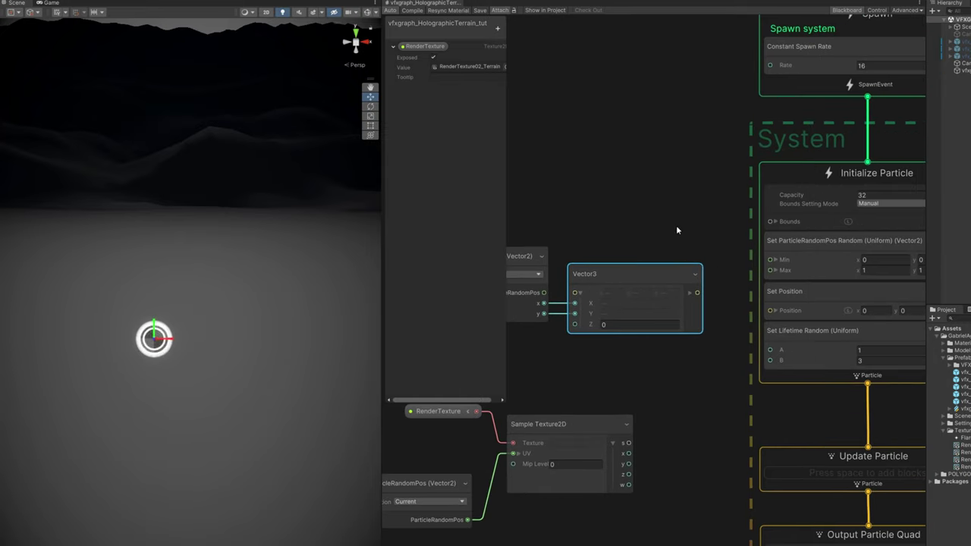
drag(692, 293, 770, 310)
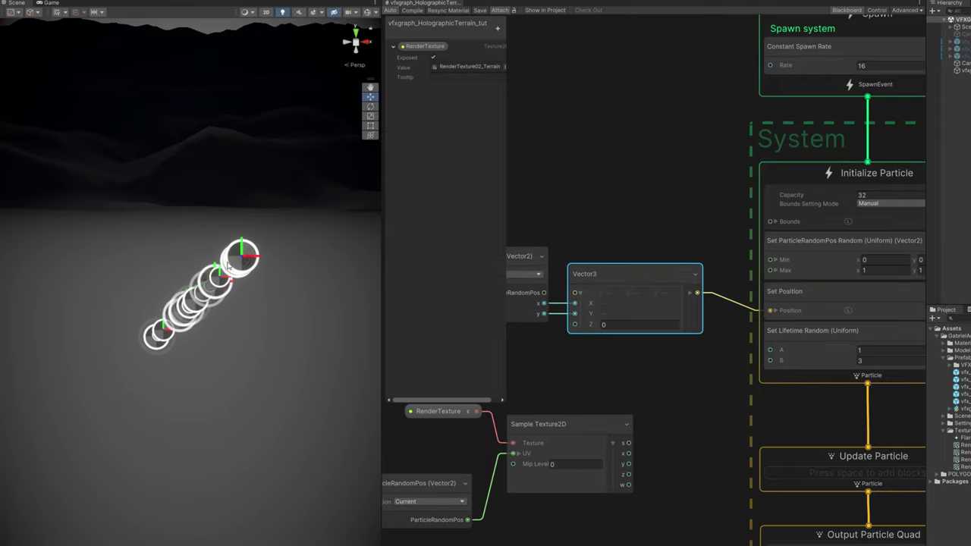
right_drag(232, 267, 247, 246)
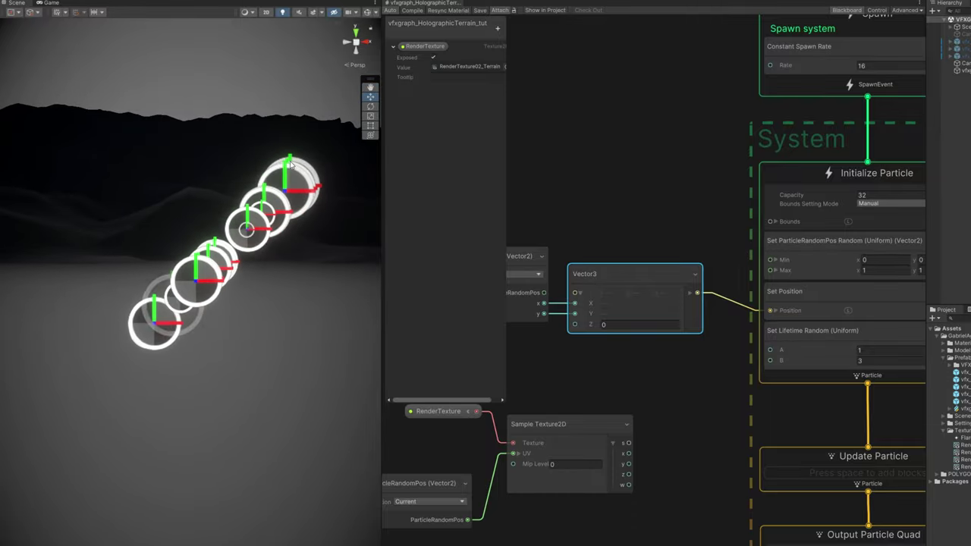
Step: Change the Set ParticleRandomPos block's Random mode to PerComponent
middle_drag(724, 221, 583, 210)
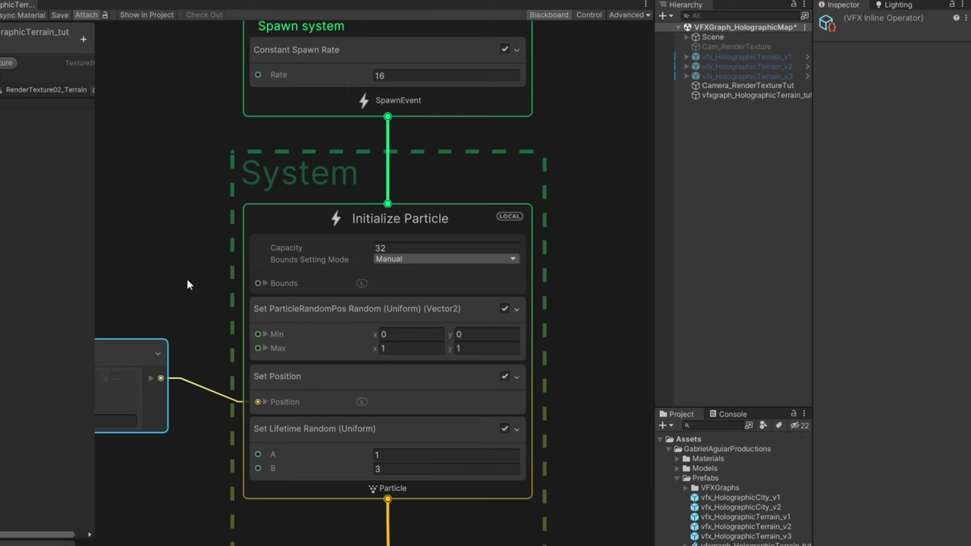
click(704, 227)
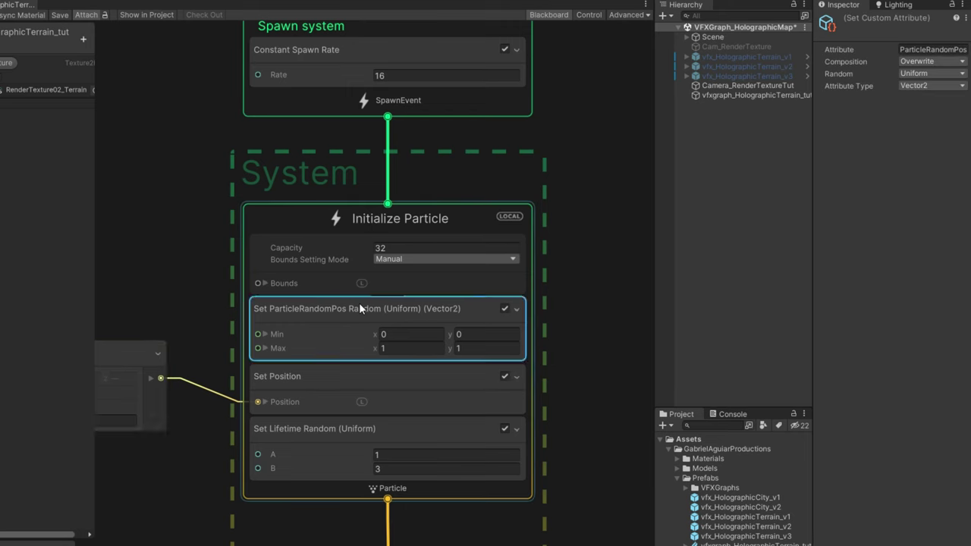
click(921, 73)
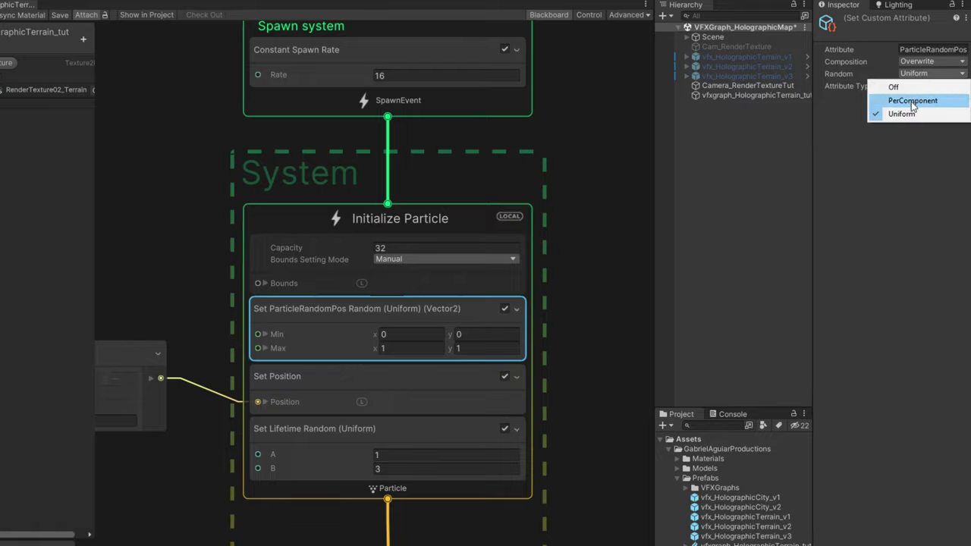
click(914, 100)
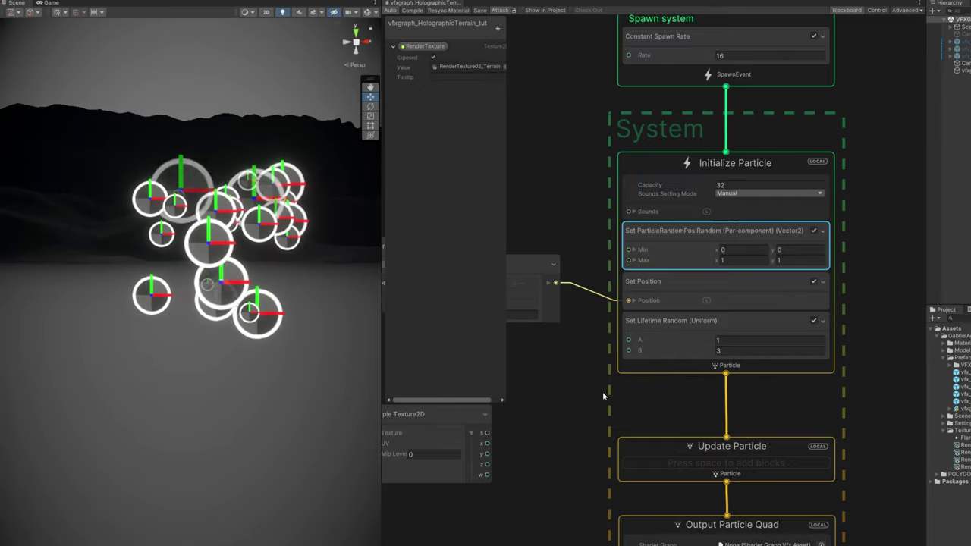
Step: Turn off randomness on the Set Lifetime block in Initialize Particle
middle_drag(606, 387, 628, 345)
scroll(666, 325, up, 1)
click(670, 299)
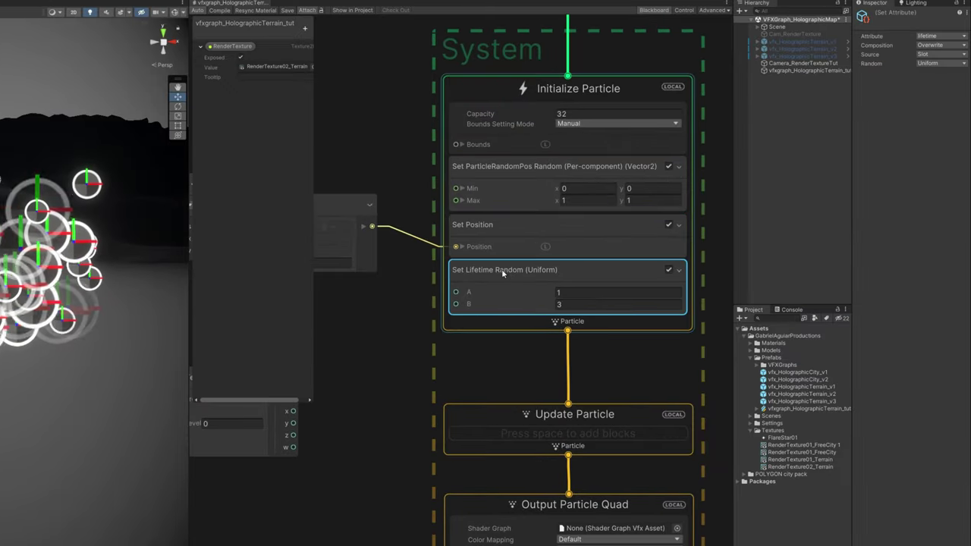
click(934, 63)
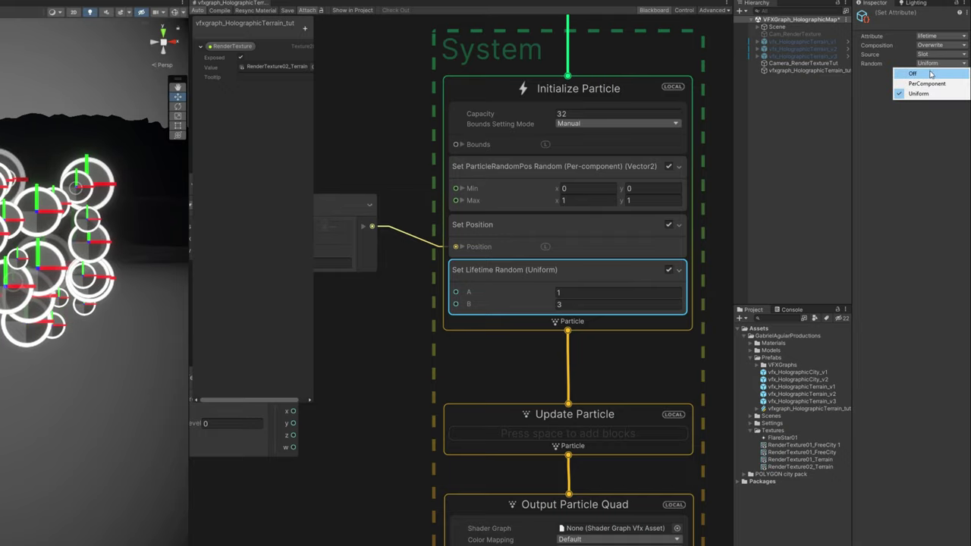
click(913, 73)
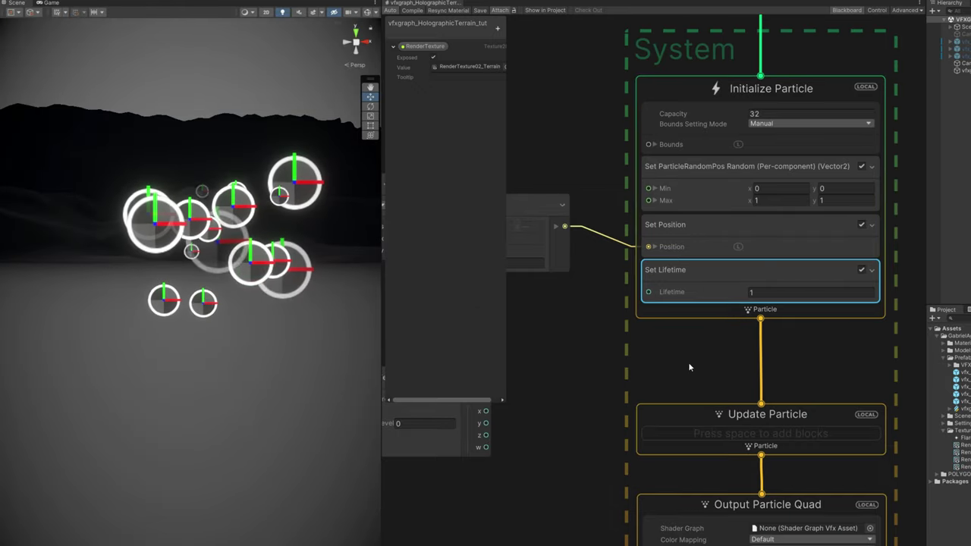
Step: In Output Particle Quad, set the blend mode to Additive and assign Default-Particle as the main texture
middle_drag(580, 450, 634, 200)
middle_drag(629, 368, 534, 110)
click(770, 137)
click(772, 151)
click(829, 168)
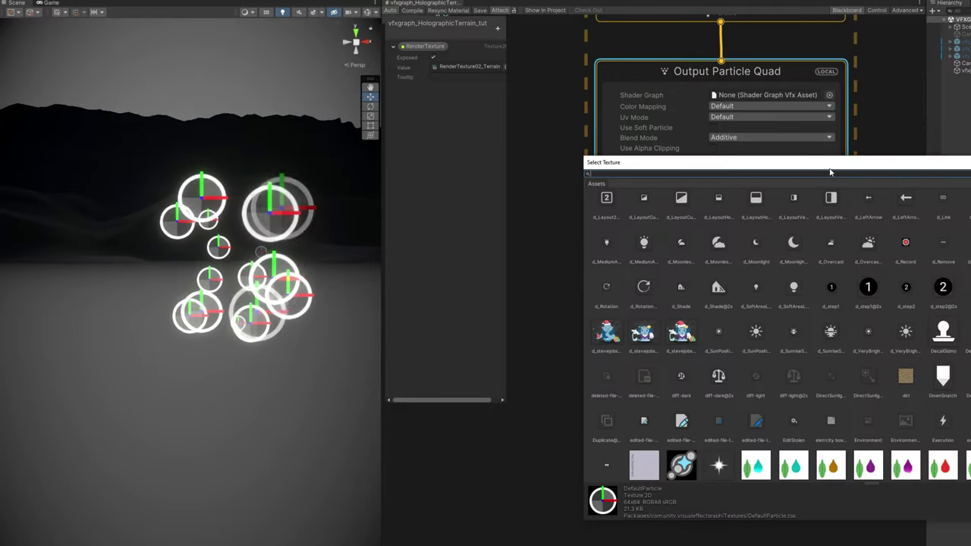
text(defa)
click(753, 209)
double_click(756, 211)
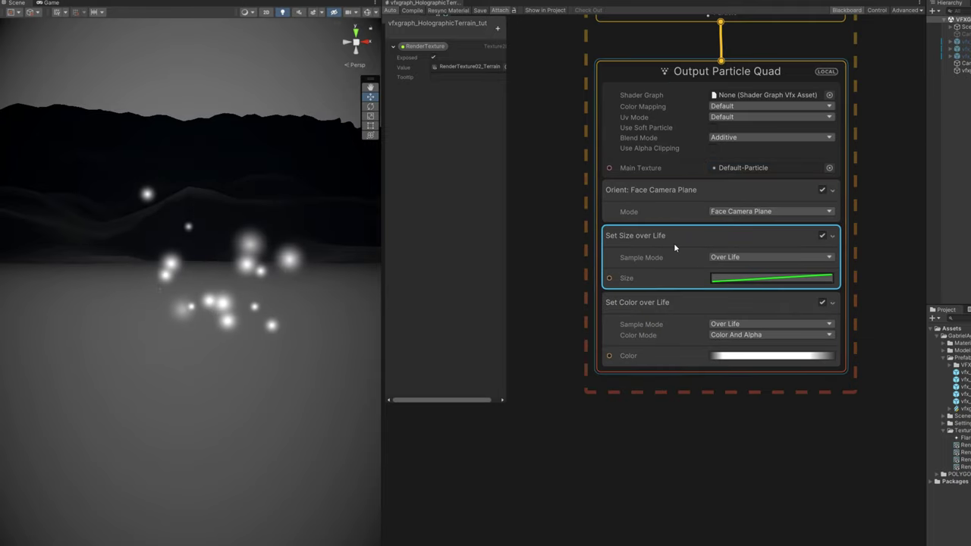
Step: Add a Set Size block to Output Particle Quad above Set Size over Life
key(space)
text(set size)
key(Return)
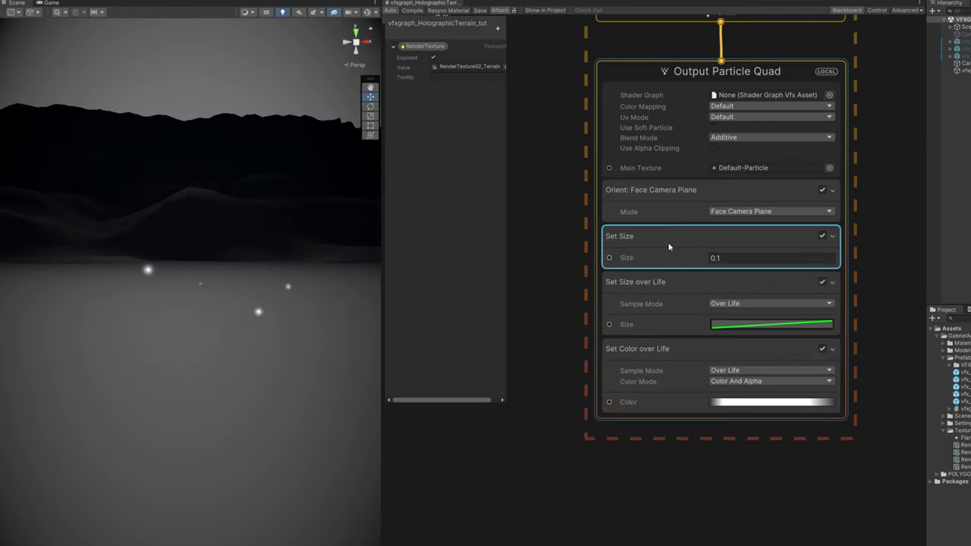
Step: Create a float property named HoloMapParticlesSize and set its value to 0.01
click(497, 28)
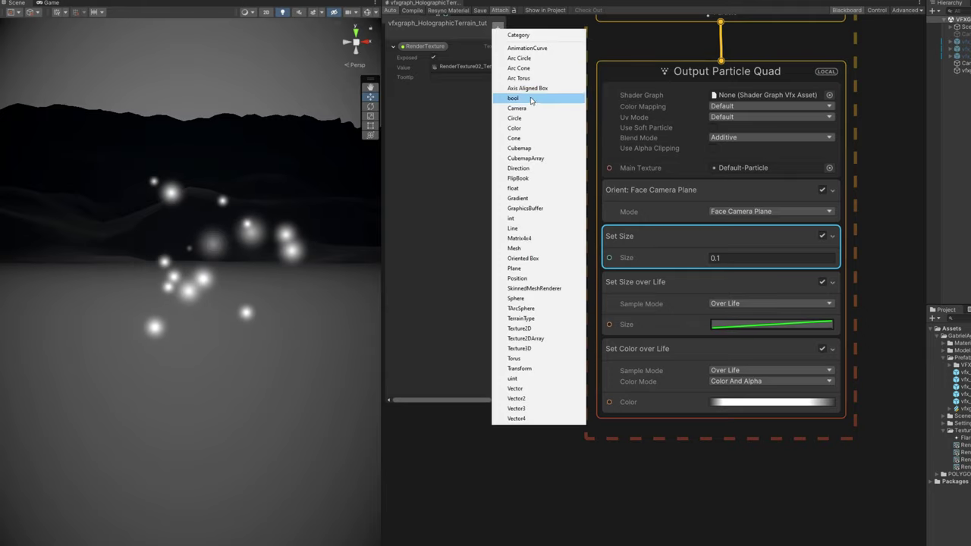
click(528, 189)
text(HoloMapParticlesSize)
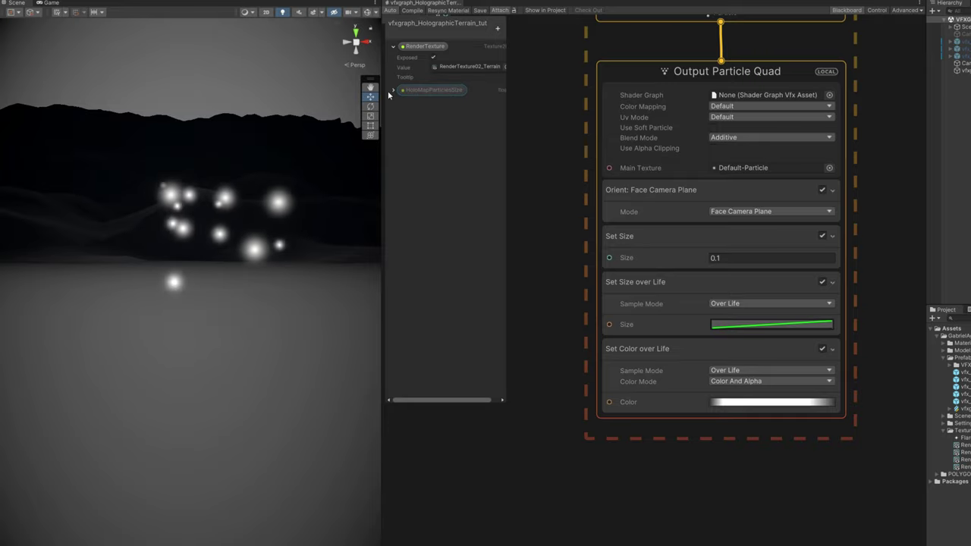
click(393, 89)
click(447, 110)
text(0.01)
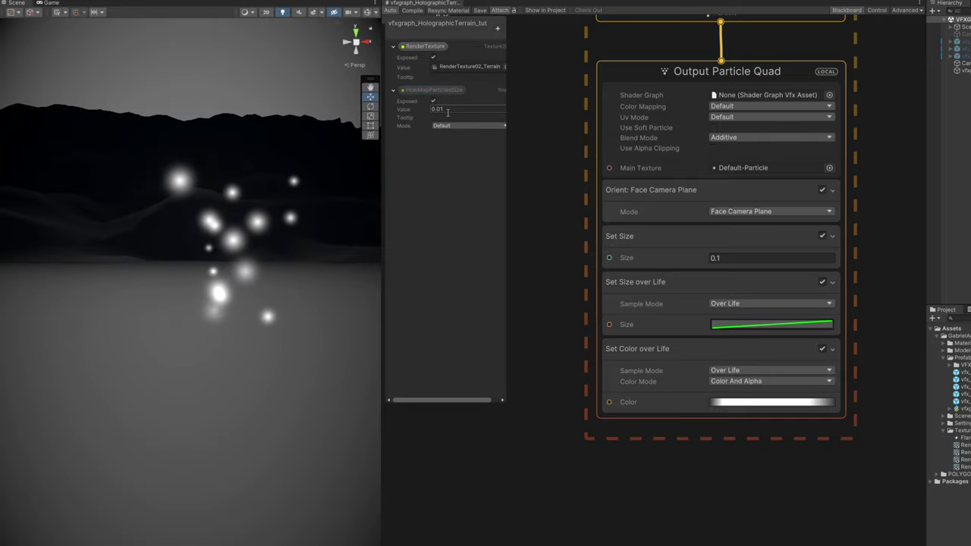
Step: Place the HoloMapParticlesSize property in the graph and connect it to the Size input of Set Size
drag(453, 92, 549, 233)
middle_drag(550, 234, 611, 234)
drag(643, 250, 670, 258)
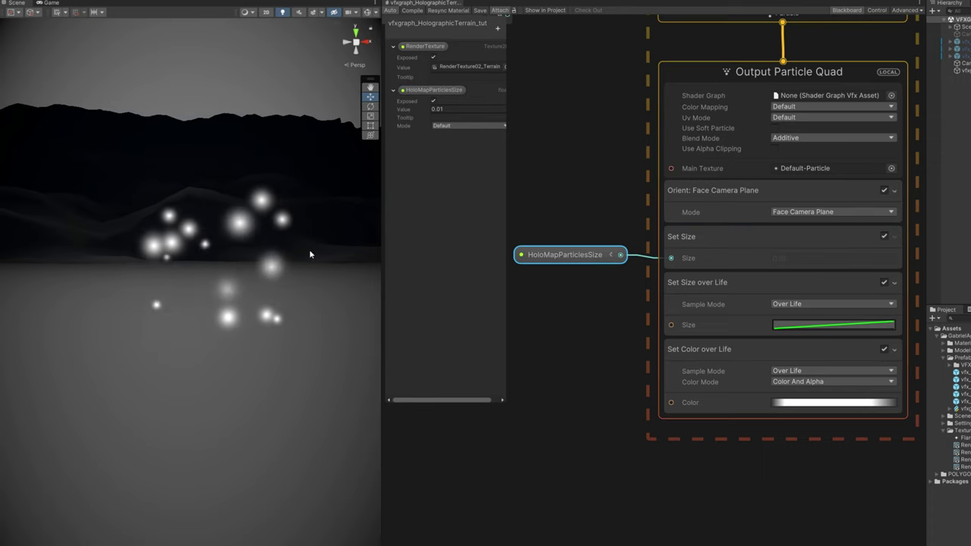
Step: Change the composition of the Set Size over Life block to Multiply
middle_drag(656, 301, 567, 301)
click(645, 287)
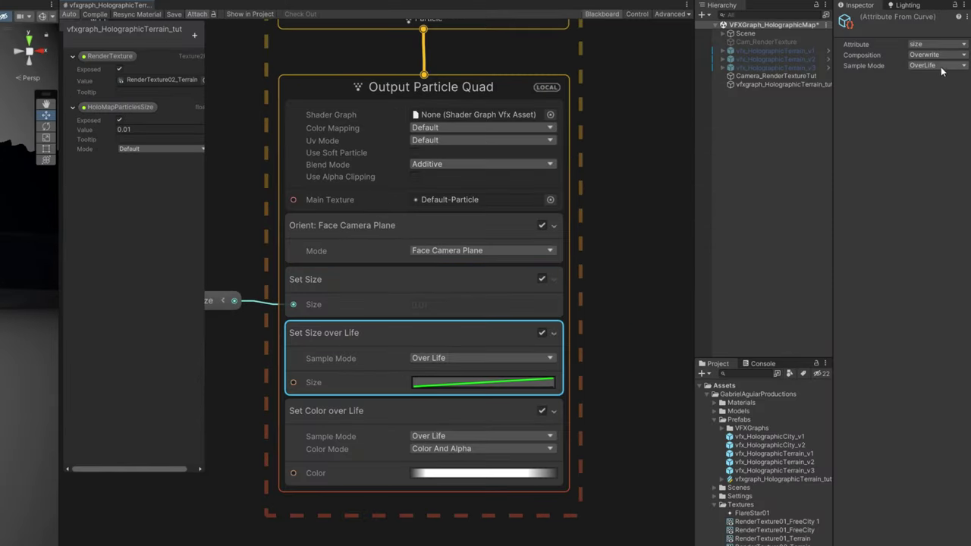
click(929, 55)
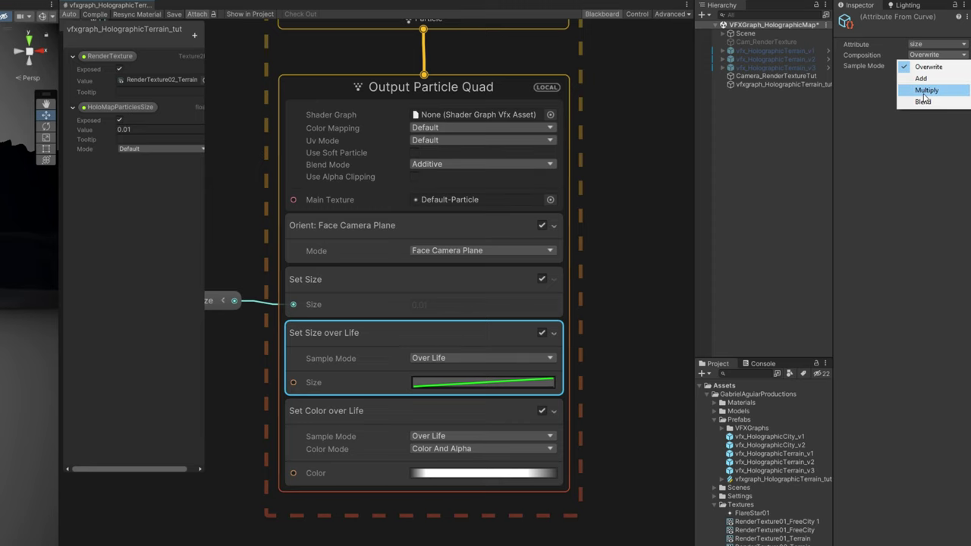
click(925, 92)
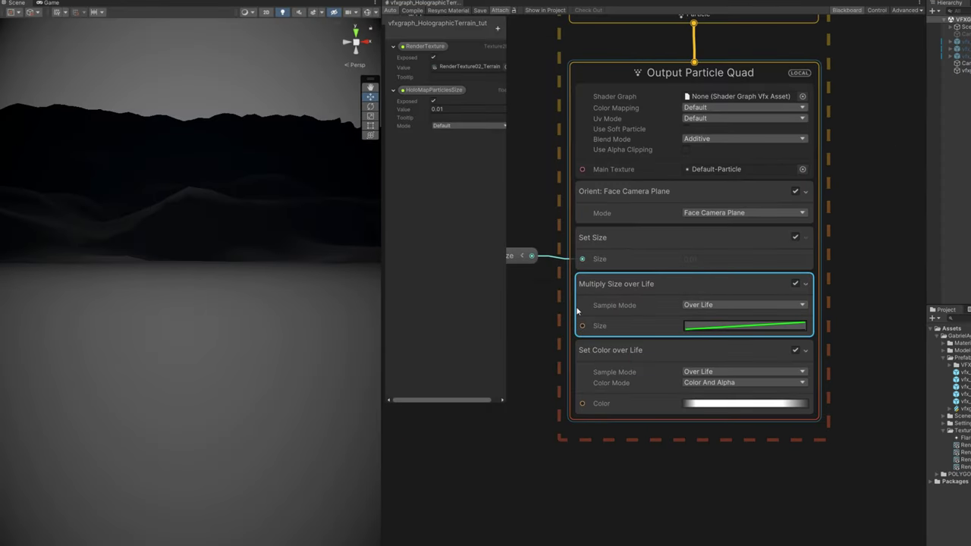
Step: Give Multiply Size over Life a curve that falls over the lifetime, and set HoloMapParticlesSize to 0.05
click(713, 326)
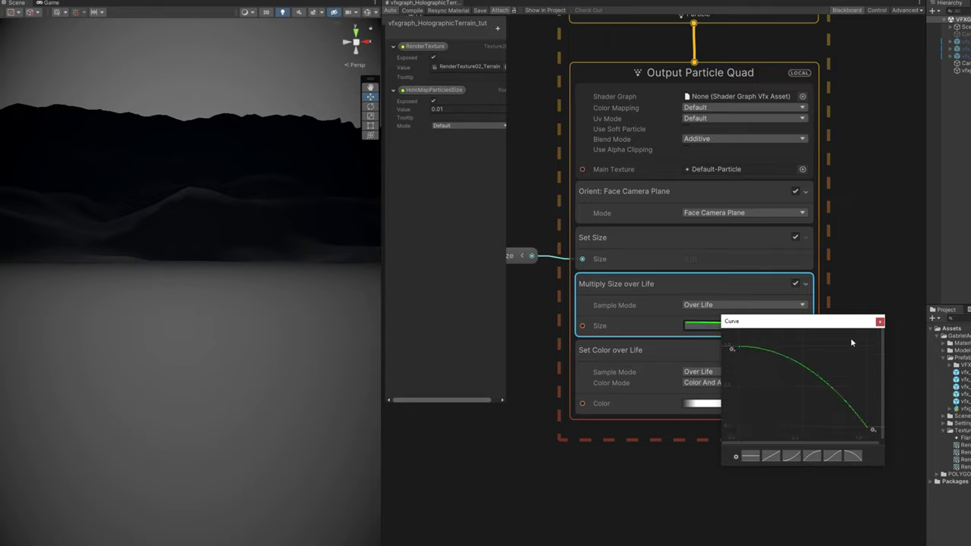
click(879, 322)
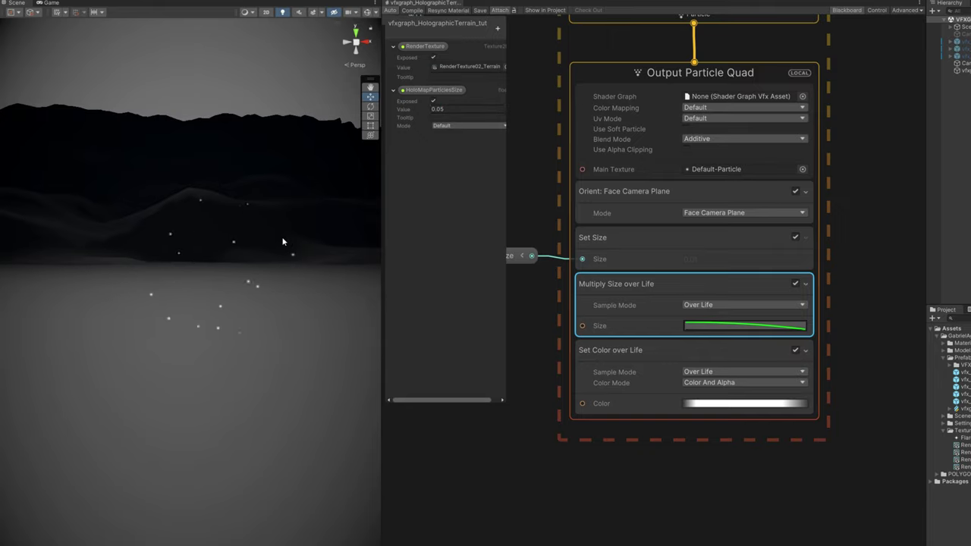
Step: Delete the Set Color over Life block from Output Particle Quad
click(618, 366)
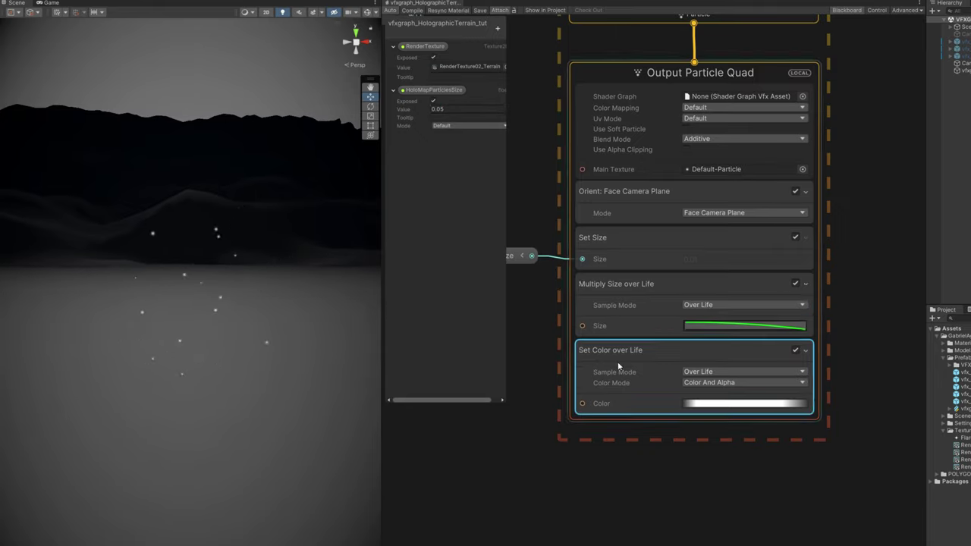
key(Delete)
scroll(576, 336, down, 3)
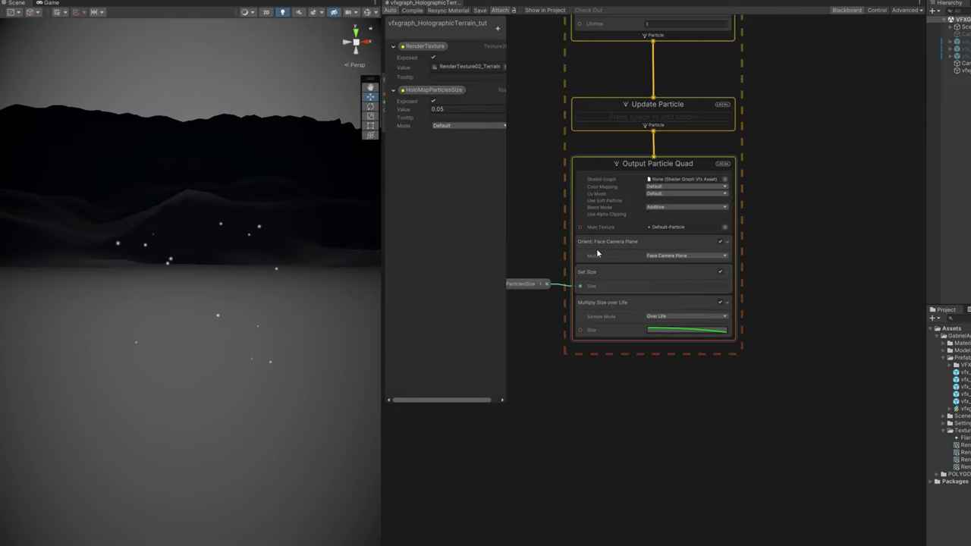
Step: Set the Initialize Particle capacity to 100000 and the Constant Spawn Rate to 1000
middle_drag(604, 106, 647, 542)
scroll(691, 343, up, 4)
click(713, 412)
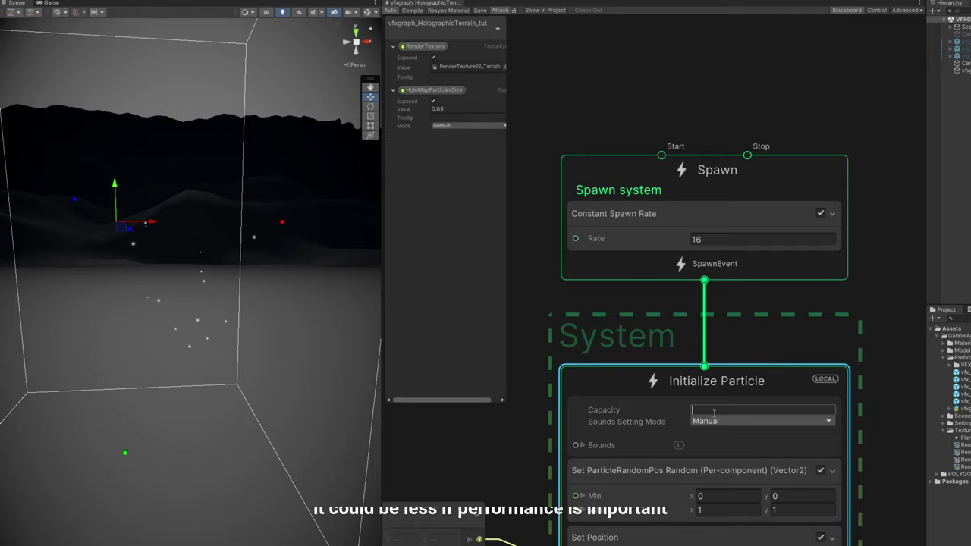
text(100000)
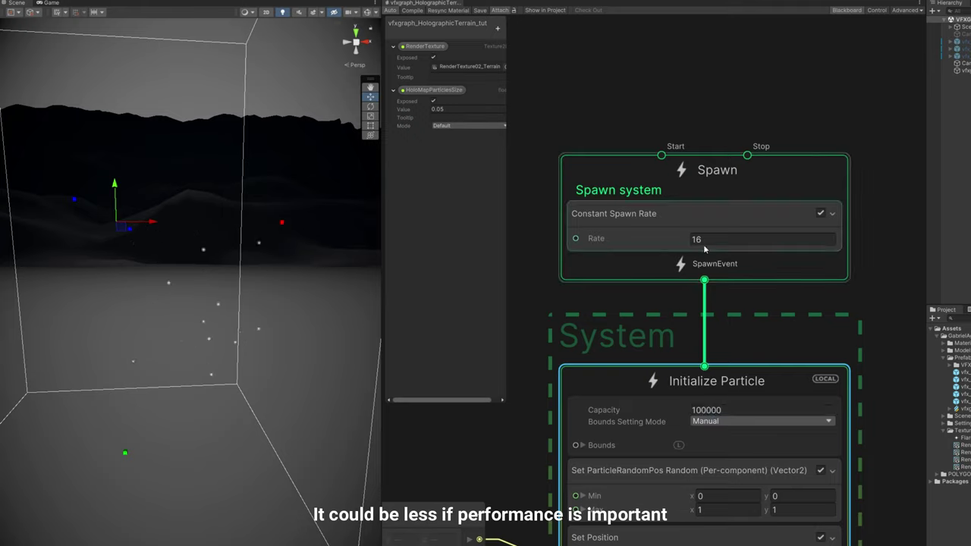
click(710, 238)
text(10)
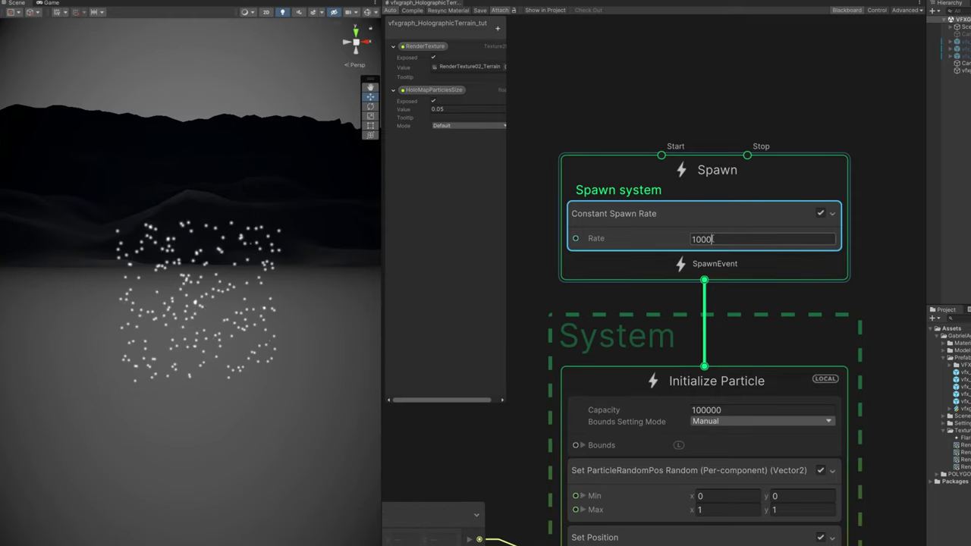
text(00)
key(Return)
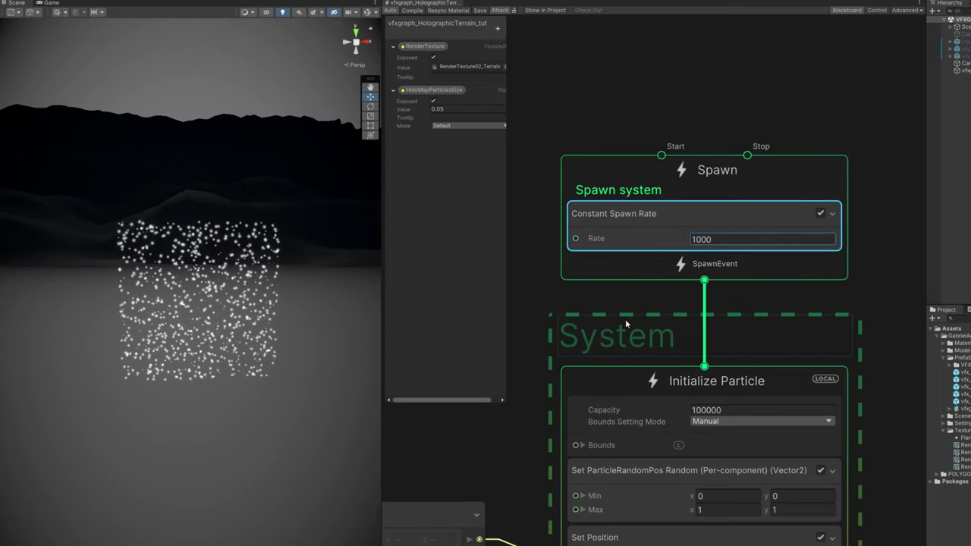
Step: Add a float property named HoloMapParticlesRate to the graph's properties
middle_drag(624, 318, 704, 282)
click(498, 28)
click(523, 185)
text(HoloMapParticl)
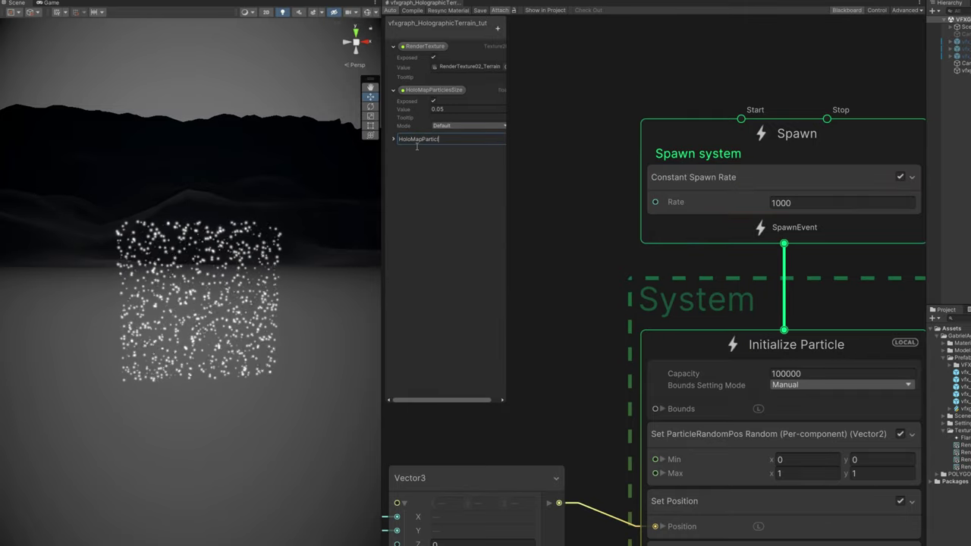
text(esRate)
key(Return)
Step: Set HoloMapParticlesRate to 1000, place it in the graph and connect it to the Rate input of Constant Spawn Rate
click(393, 139)
click(462, 159)
text(1000)
drag(446, 141, 512, 184)
drag(635, 194, 576, 199)
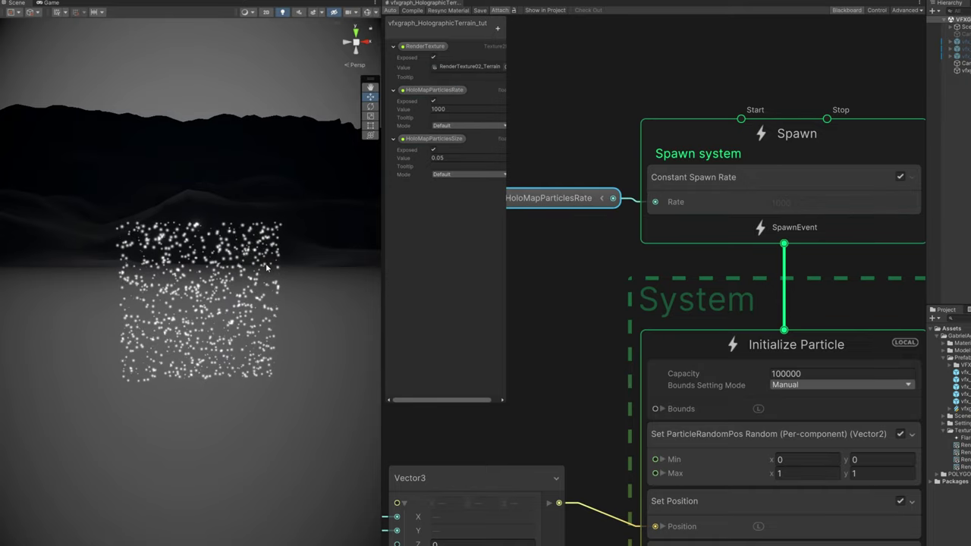
Step: Move the Set Lifetime block to the top of the blocks in Initialize Particle
middle_drag(521, 324, 742, 184)
scroll(626, 314, down, 2)
middle_drag(625, 314, 729, 214)
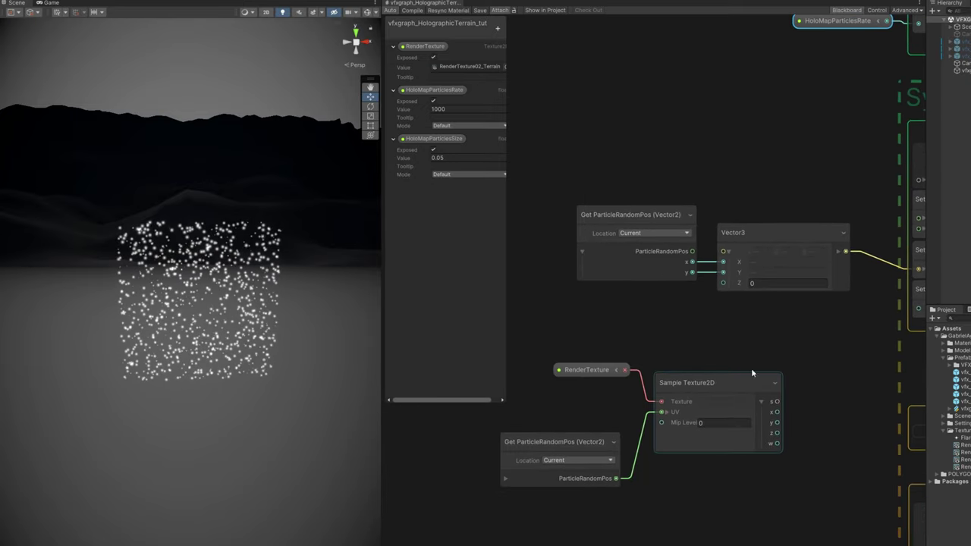
middle_drag(791, 379, 643, 374)
click(809, 289)
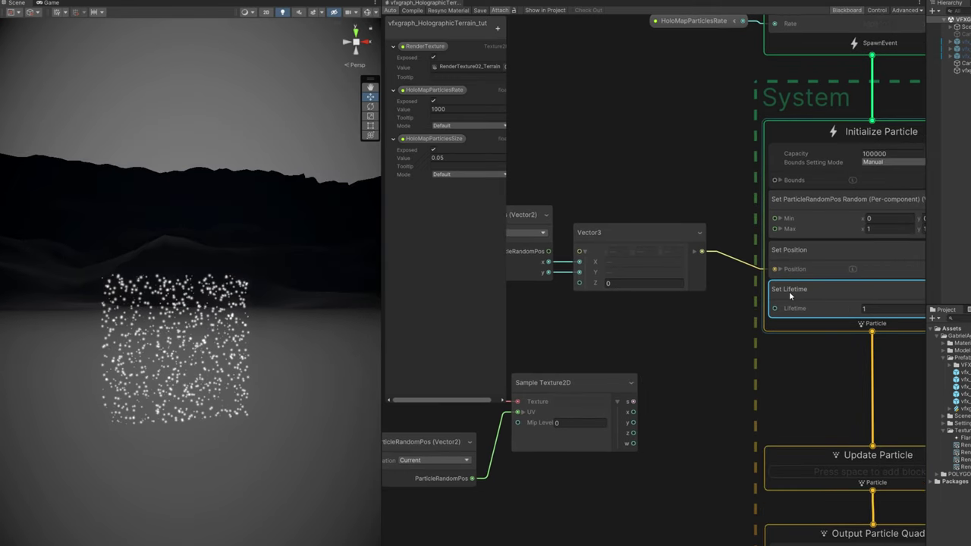
drag(791, 293, 790, 194)
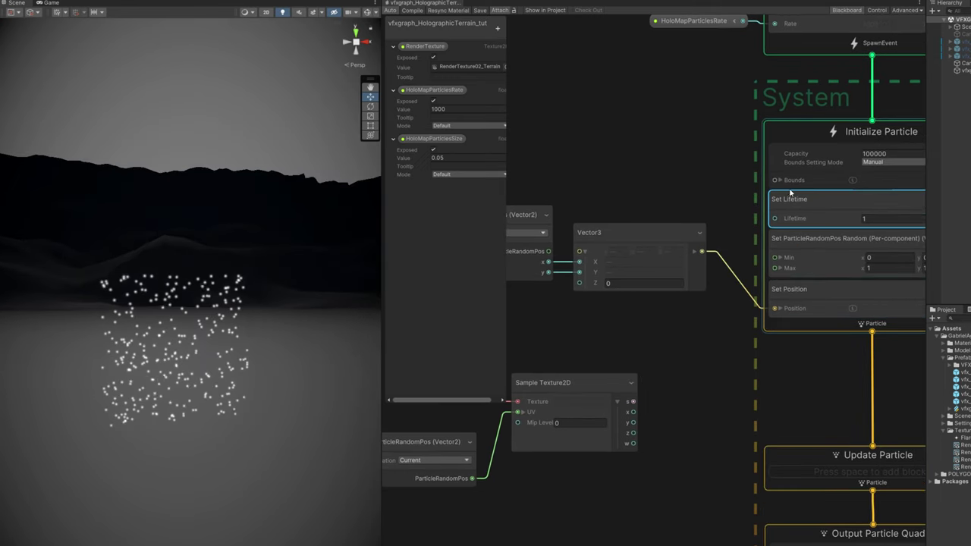
Step: Add a second Set Position block at the end of Initialize Particle
click(796, 326)
key(space)
text(set)
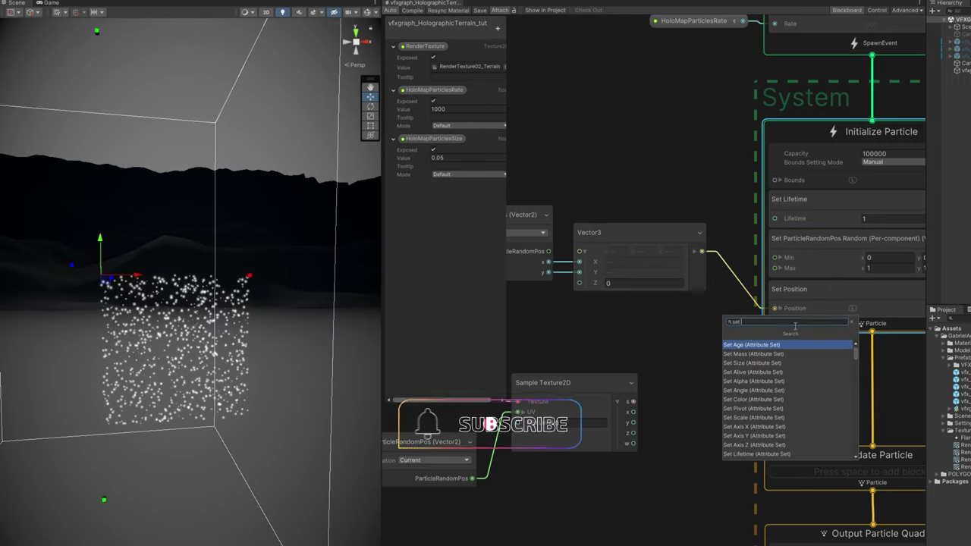
text( pos)
key(Return)
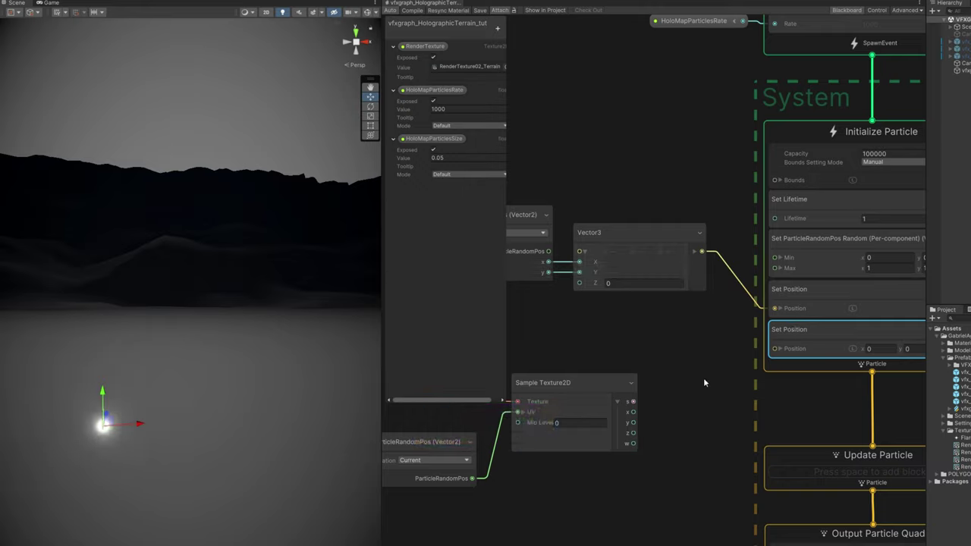
Step: Add a Get Attribute: position node and place it below the Sample Texture2D node
key(space)
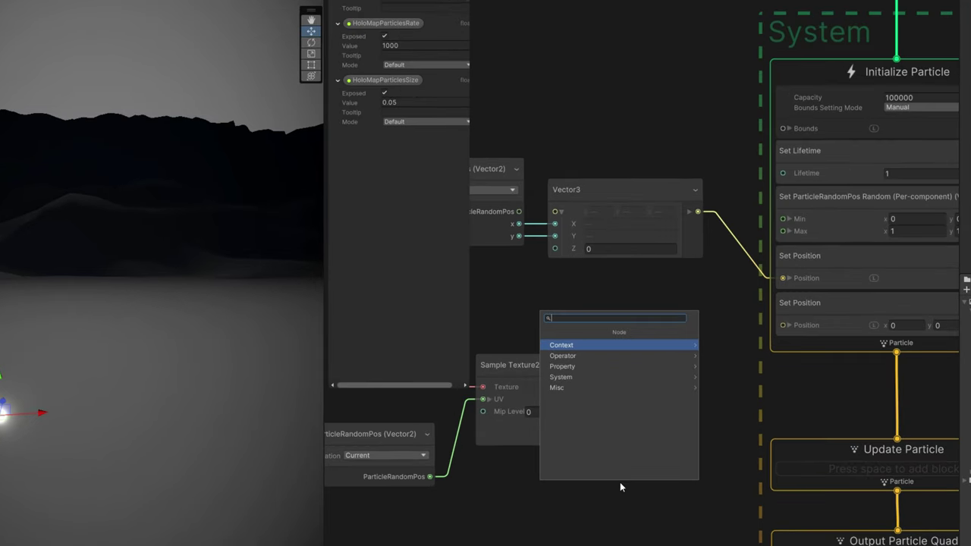
text(get)
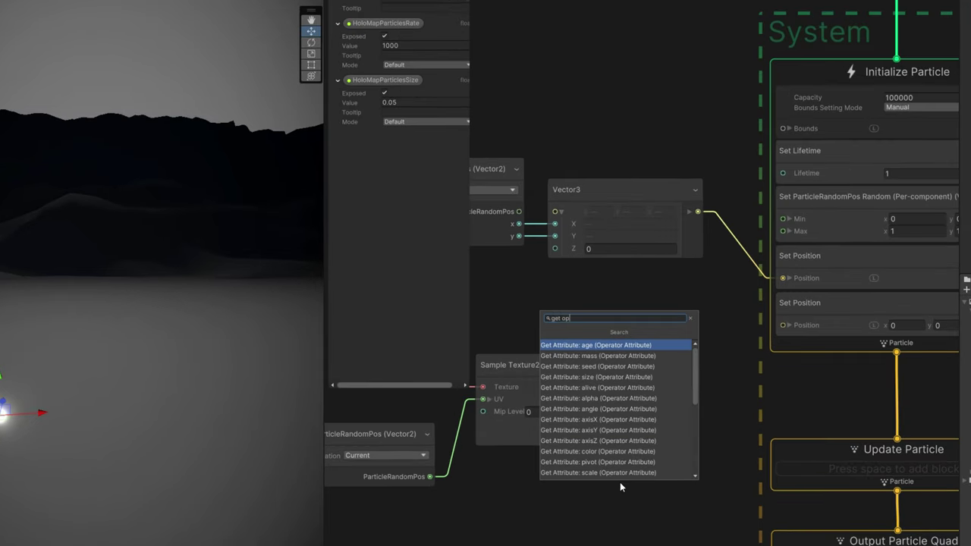
text( o)
key(BackSpace)
text(pos)
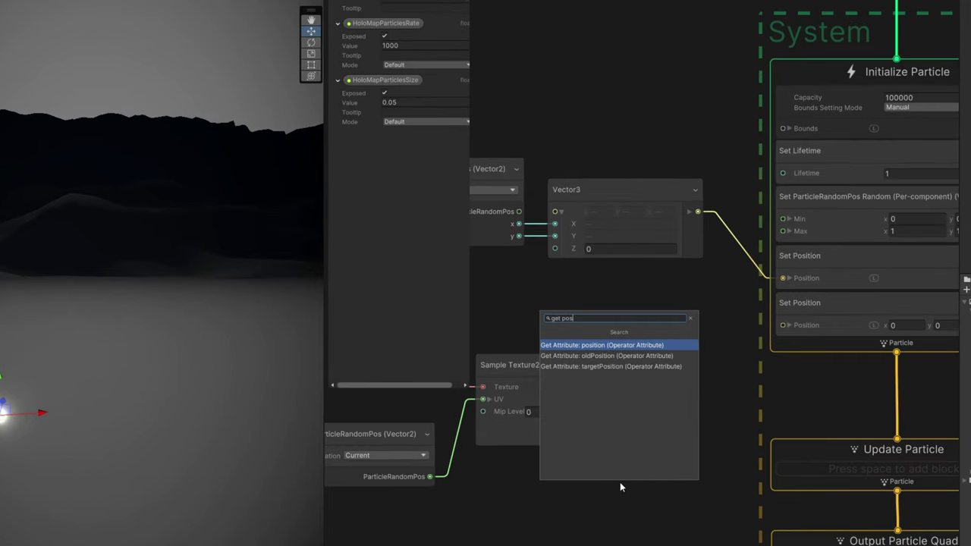
key(Return)
drag(634, 497, 506, 480)
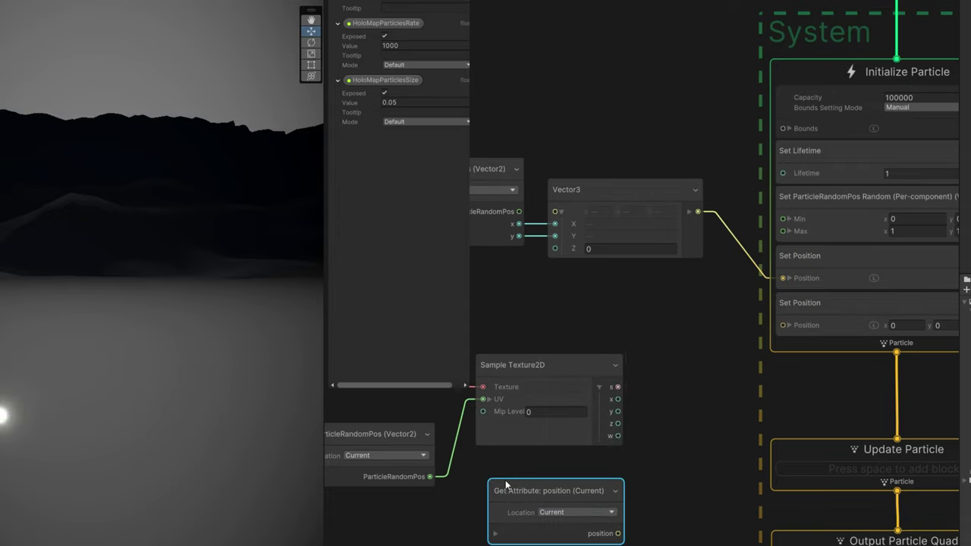
middle_drag(662, 444, 662, 411)
Step: Add the position attribute and the Sample Texture2D output with an Add node, and connect the sum to the second Set Position block
drag(618, 500, 674, 359)
click(667, 393)
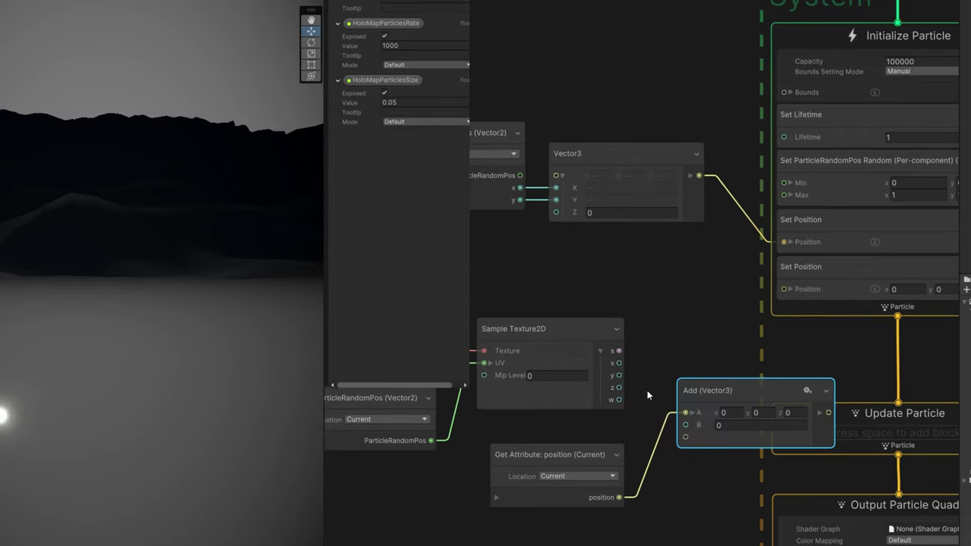
drag(711, 394, 705, 341)
drag(671, 370, 679, 371)
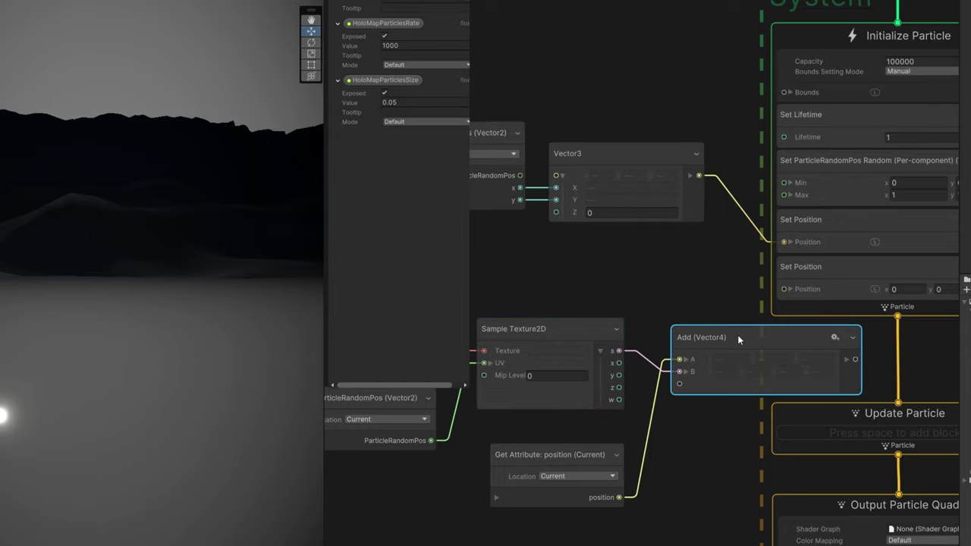
drag(806, 314, 785, 289)
Step: Move the texture sampling, position attribute and Add nodes together away from the Initialize Particle context so they no longer overlap it
middle_drag(735, 544, 825, 537)
drag(809, 534, 540, 325)
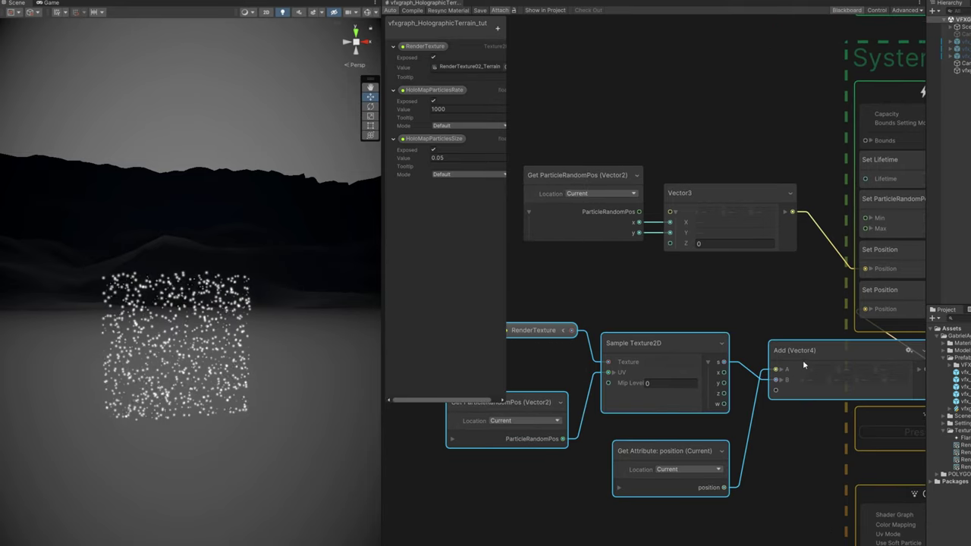
drag(803, 359, 701, 354)
click(684, 306)
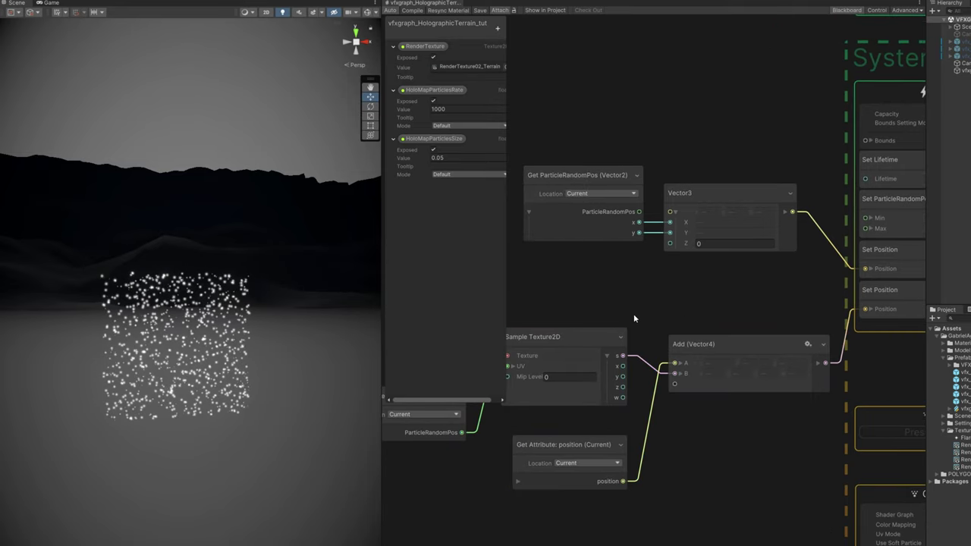
Step: Insert a Set Color block between the two Set Position blocks in Initialize Particle
middle_drag(634, 319, 611, 321)
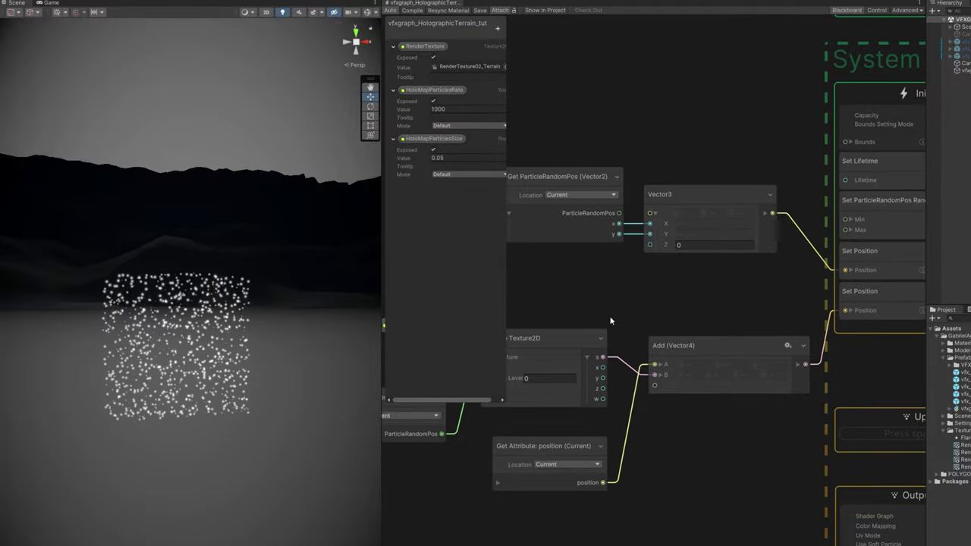
mouse_move(261, 386)
right_down()
mouse_move(274, 375)
mouse_move(267, 389)
mouse_move(242, 394)
right_up()
key(w)
key(s)
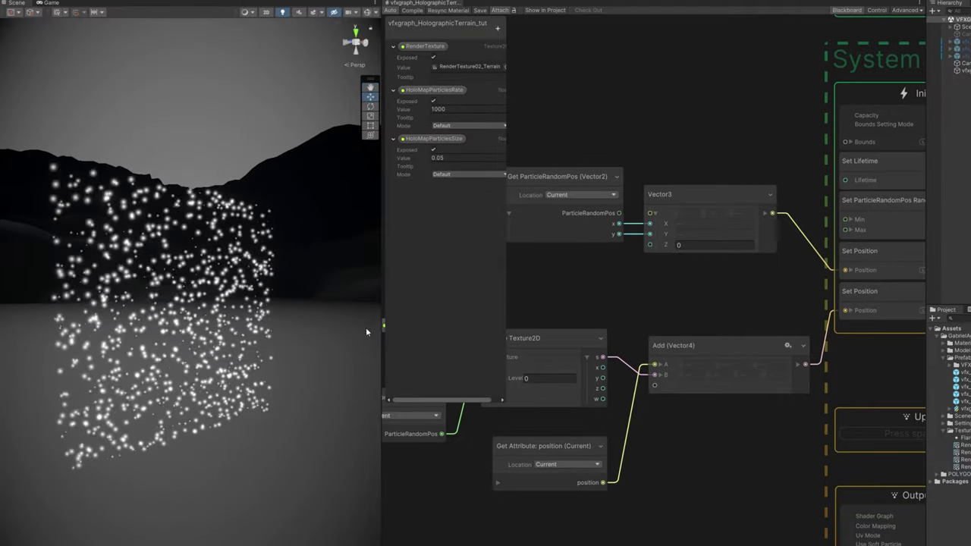
middle_drag(766, 331, 672, 302)
click(767, 292)
key(space)
text(set ci)
key(BackSpace)
text(o)
key(Return)
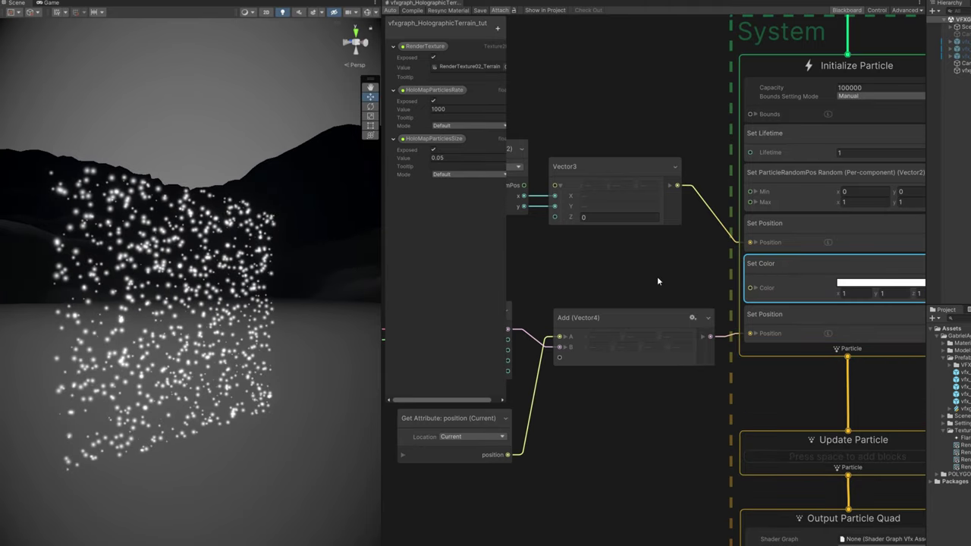
Step: Connect the Sample Texture2D output to the Color input of Set Color and set HoloMapParticlesRate to 10000
middle_drag(662, 278, 718, 279)
drag(564, 330, 807, 288)
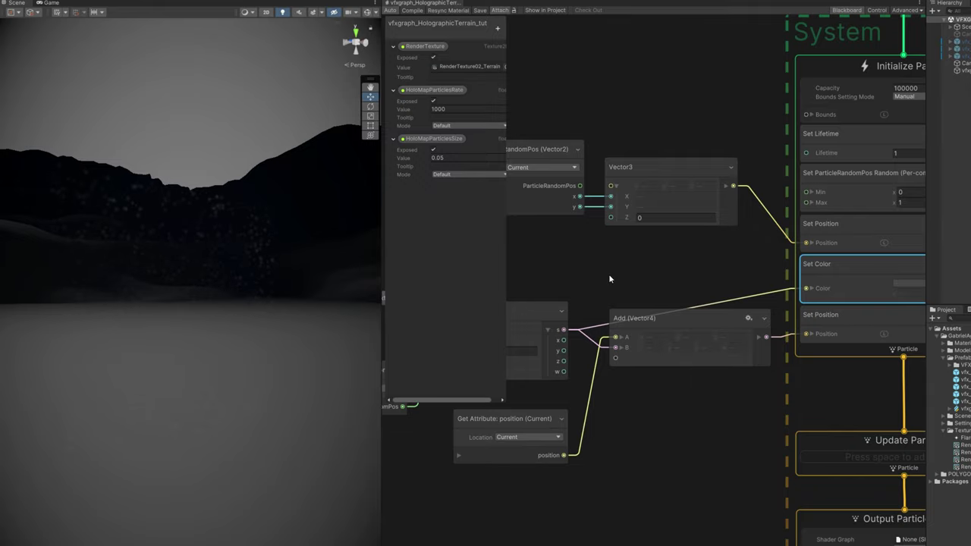
middle_drag(606, 274, 623, 273)
right_drag(221, 344, 232, 333)
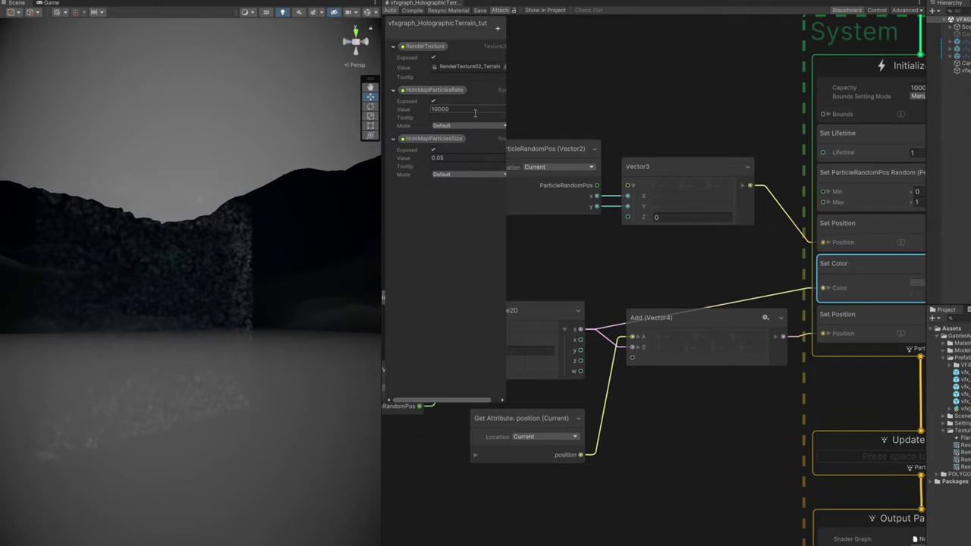
right_drag(201, 319, 230, 343)
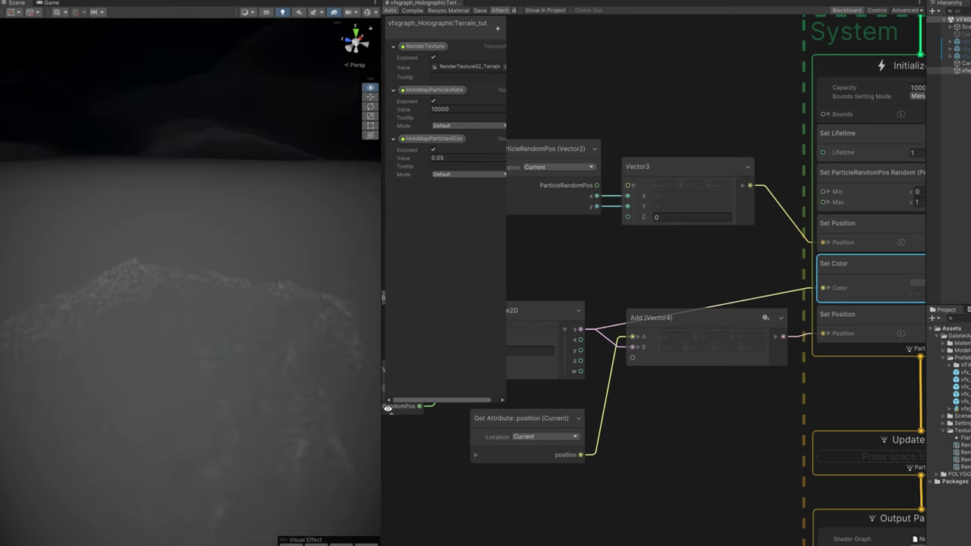
right_drag(390, 397, 423, 387)
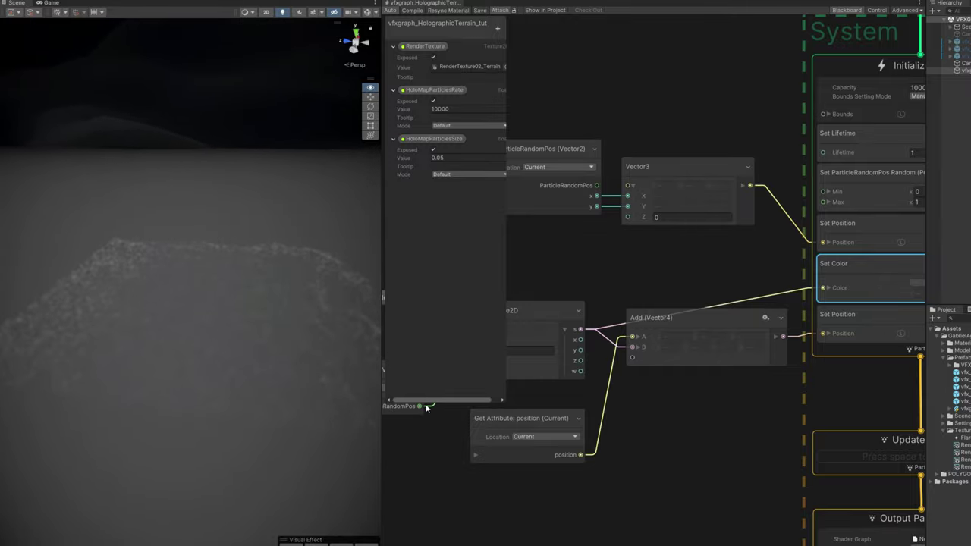
Step: Add a third Set Position block at the end of Initialize Particle
middle_drag(742, 434, 644, 335)
click(762, 258)
key(space)
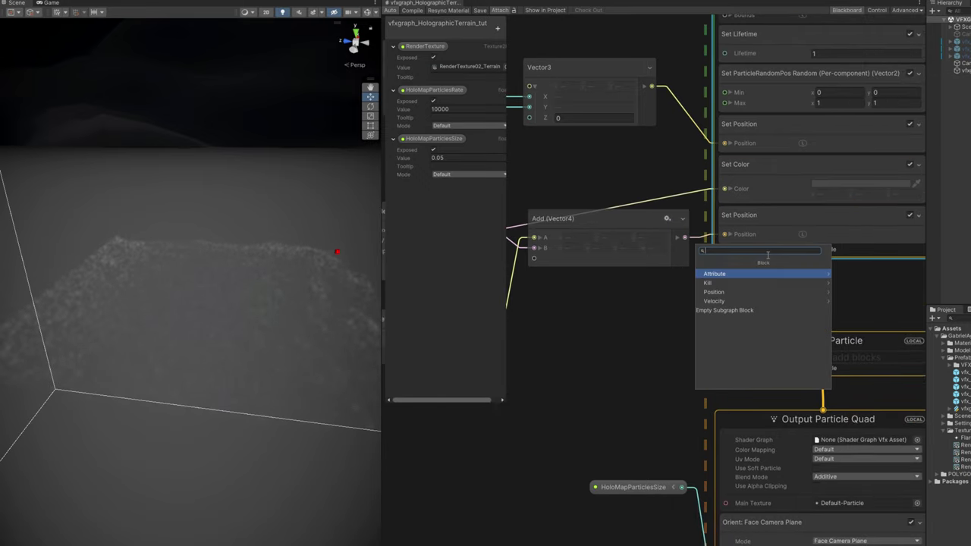
text(set pos)
key(Return)
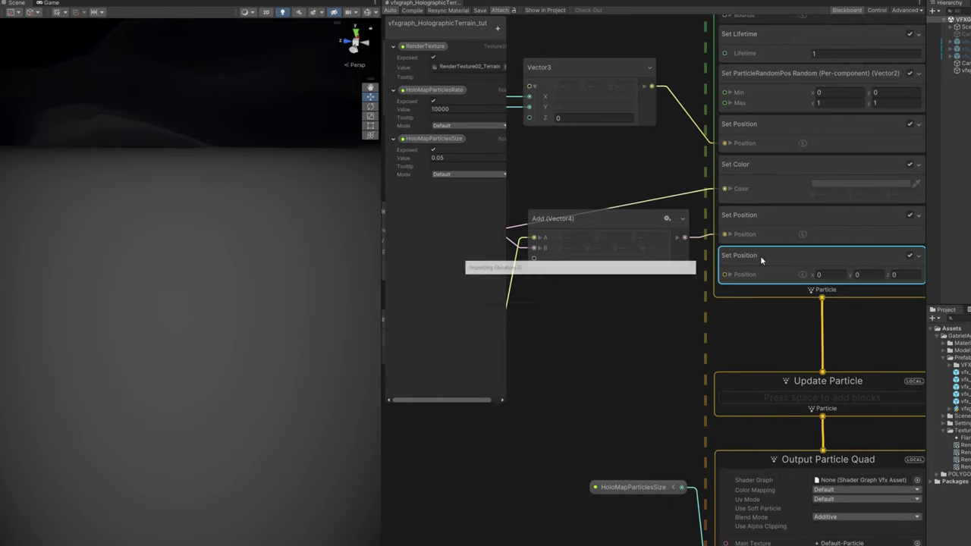
Step: Duplicate the Get Attribute: position node, place the copy below the original and expand its x, y and z outputs
middle_drag(571, 382, 751, 330)
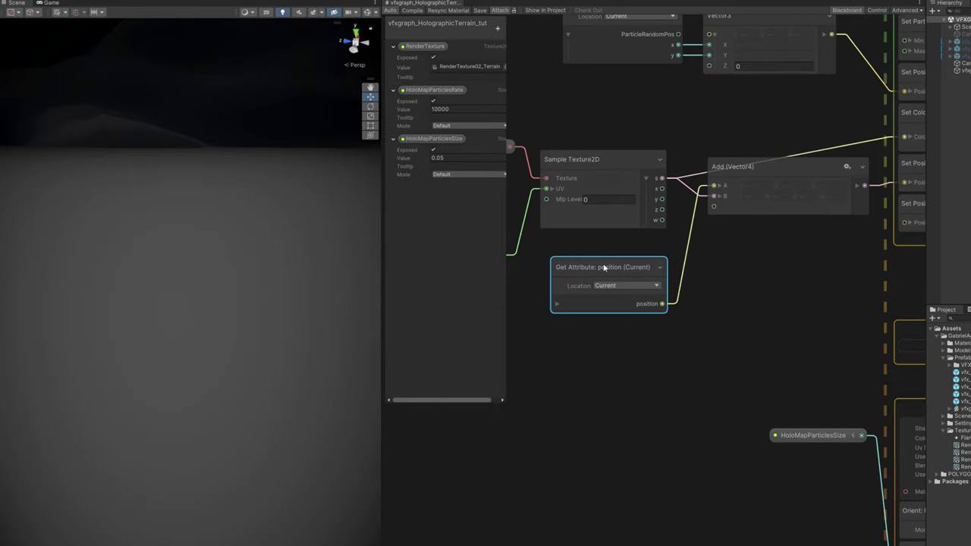
middle_drag(668, 358, 690, 305)
key(ctrl+d)
drag(855, 383, 844, 545)
drag(672, 261, 527, 297)
click(568, 324)
Step: Add a Vector3 node and connect the duplicated position's x and y outputs to its X and Y inputs
click(667, 299)
key(space)
text(vect)
click(646, 342)
click(679, 340)
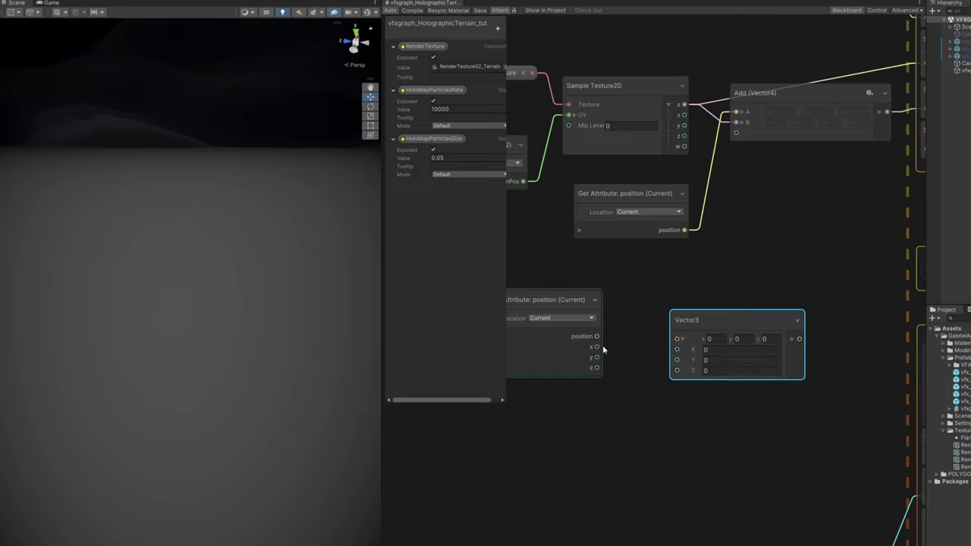
mouse_move(602, 349)
mouse_down()
mouse_move(655, 352)
mouse_move(614, 352)
mouse_up()
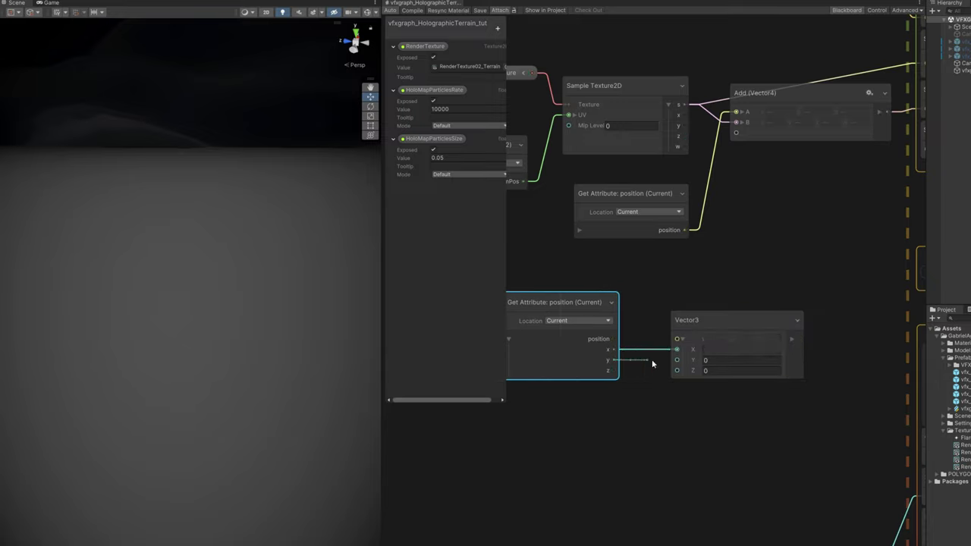
Step: Add a Multiply node below the Vector3 node with the duplicated position's z output as its A input
middle_drag(699, 388, 690, 335)
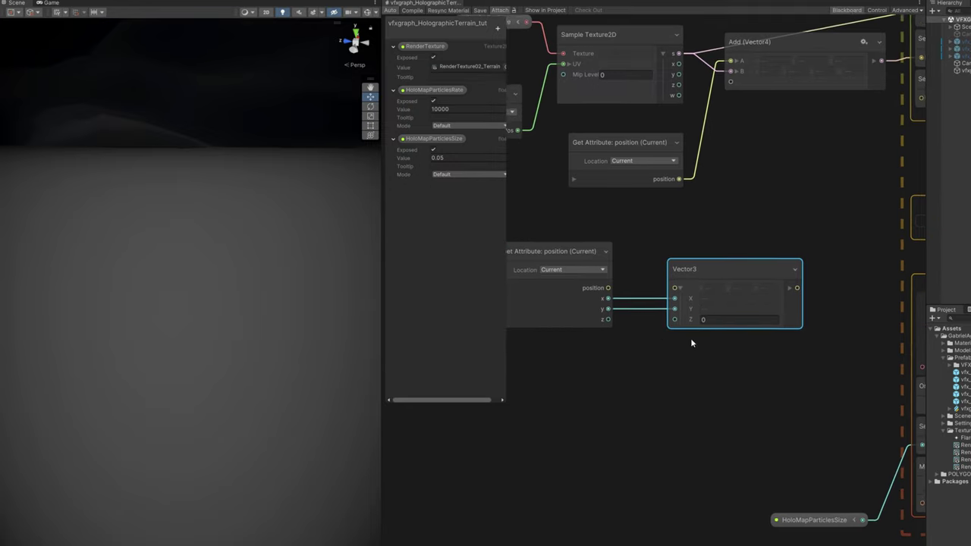
scroll(641, 335, up, 2)
text(mu)
drag(634, 348, 661, 383)
click(607, 420)
Step: Add a float property named HoloMapZScale to the graph's properties
click(495, 28)
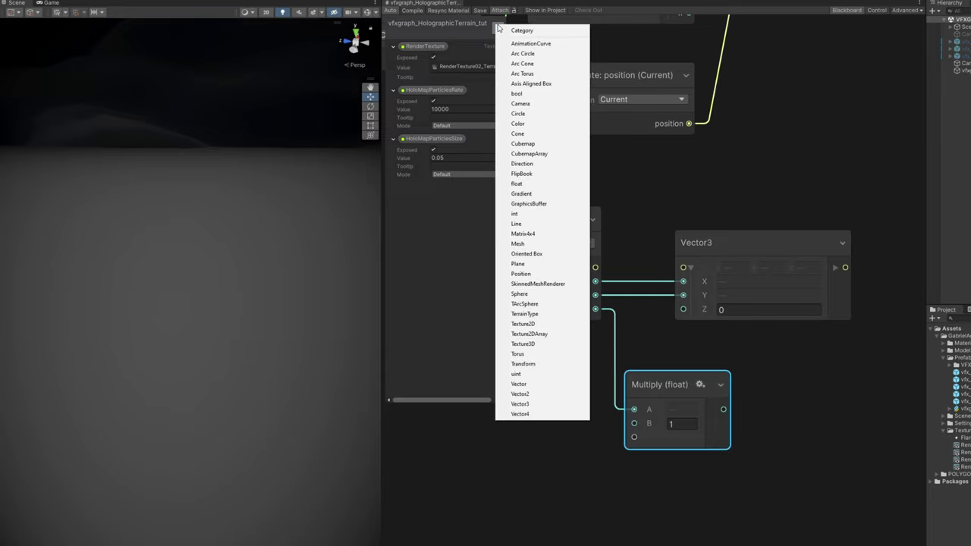
click(525, 184)
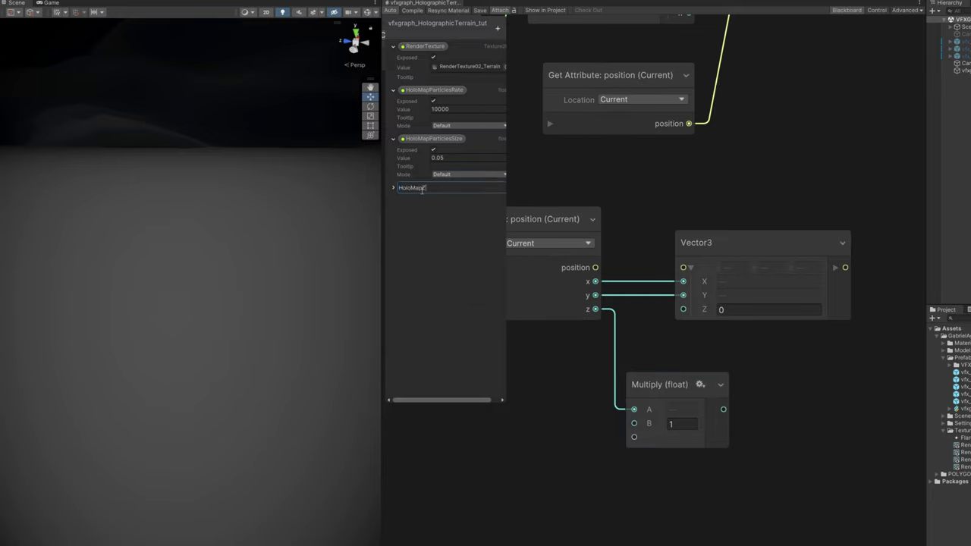
text(HoloMapZScale)
key(Return)
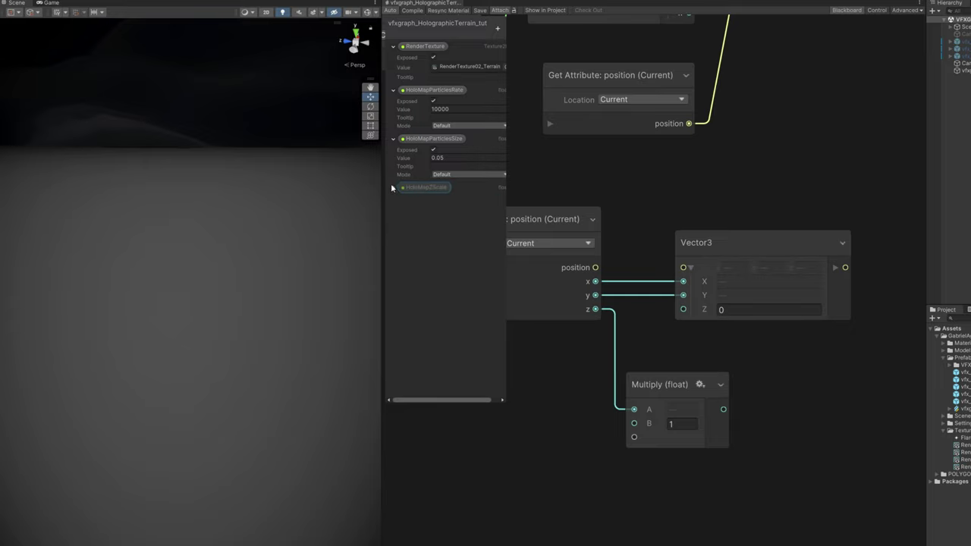
Step: Connect the HoloMapZScale property to the Multiply node's B input and the Multiply output to the Vector3 node's Z input
click(393, 187)
click(448, 205)
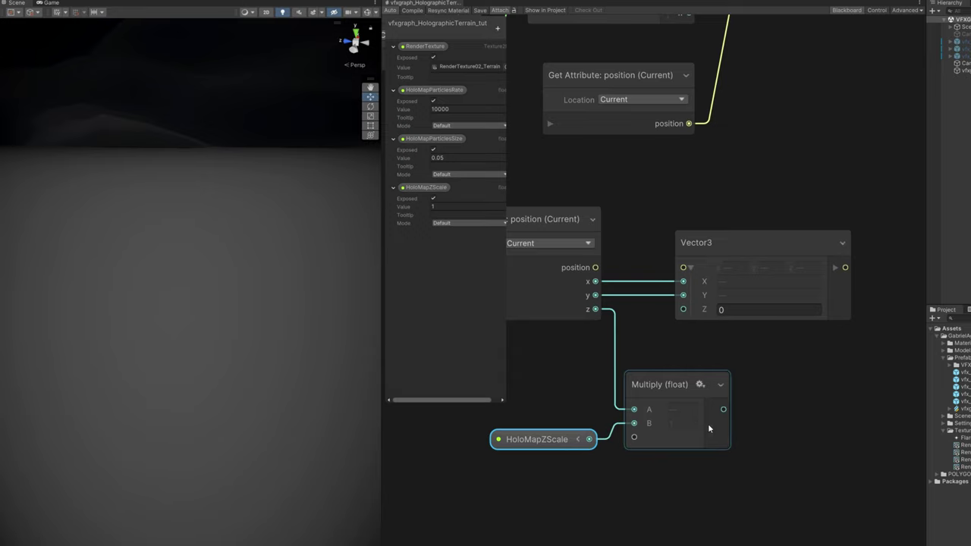
drag(679, 315, 681, 312)
Step: Connect the Vector3 node's output to the Position input of the second Set Position block at the end of Initialize Particle
middle_drag(874, 341, 657, 409)
scroll(658, 403, down, 1)
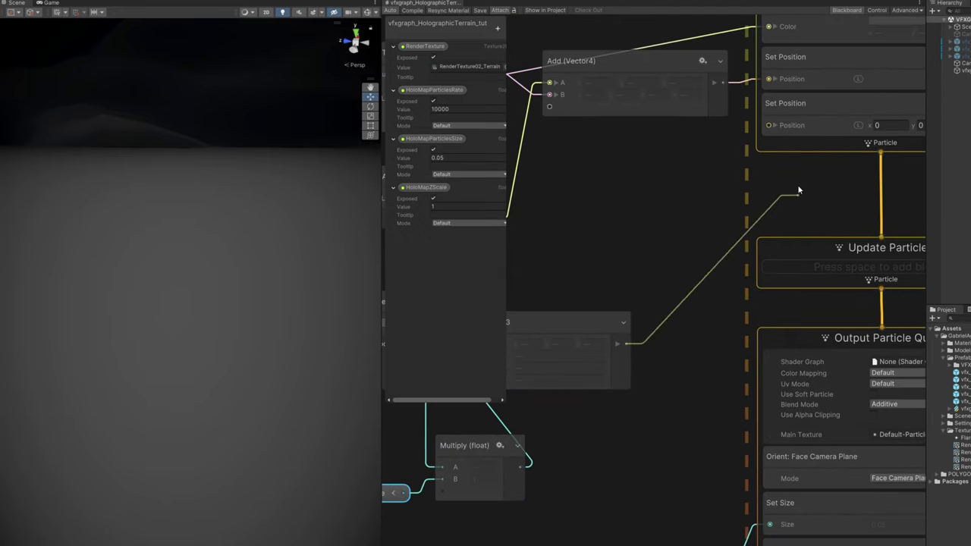
drag(798, 183, 772, 125)
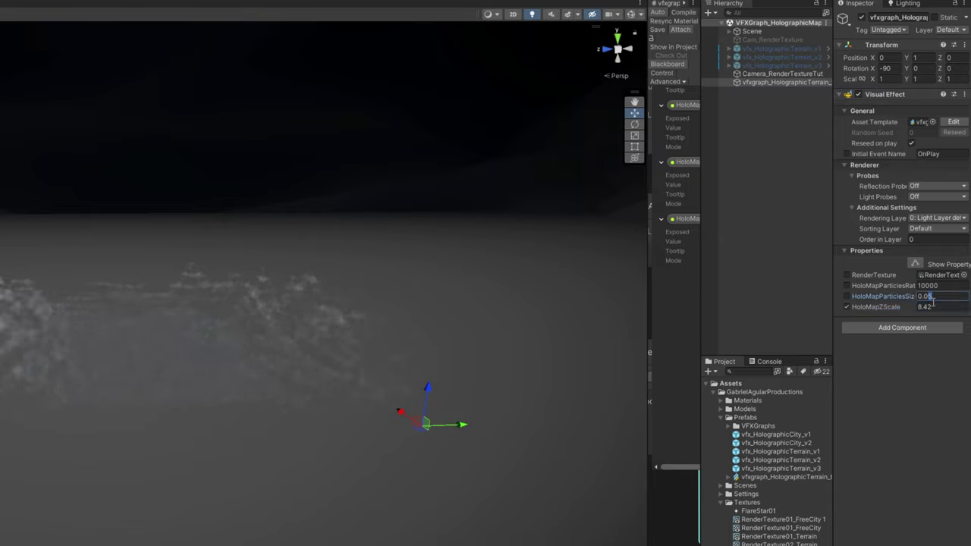
Step: Set HoloMapParticlesSize to 0.03 on the terrain object's Visual Effect component
text(3)
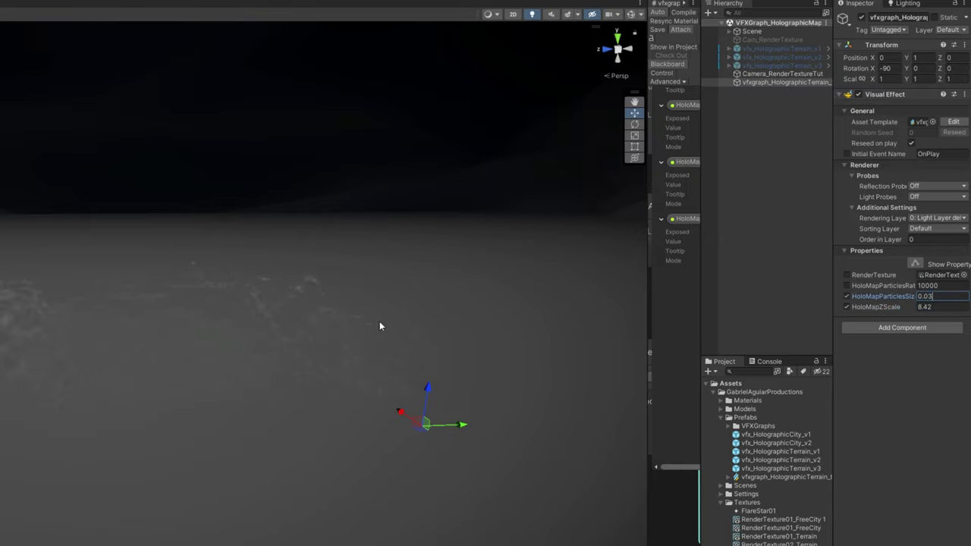
right_drag(381, 330, 352, 386)
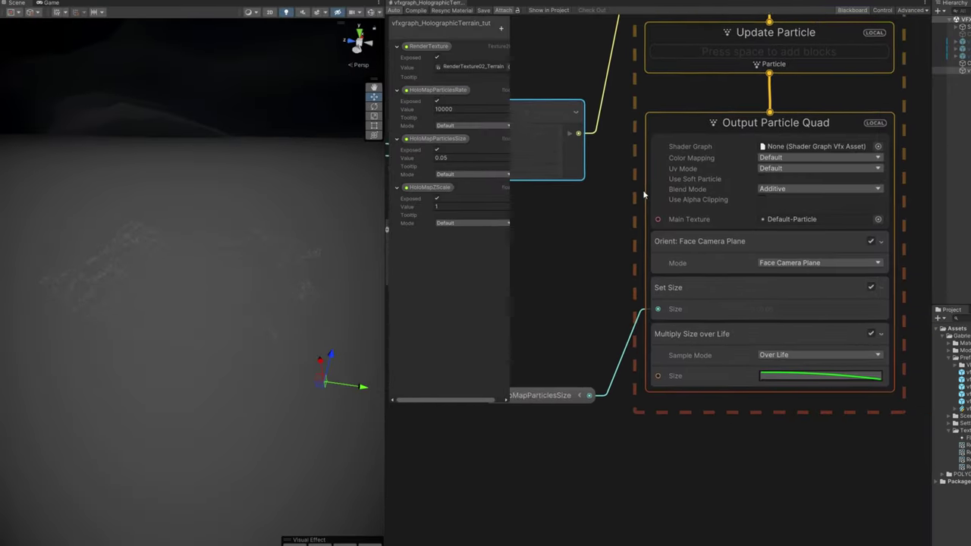
Step: Add a Set Color block at the end of Output Particle Quad and set its composition to Multiply
click(701, 367)
key(space)
text(set color)
key(Return)
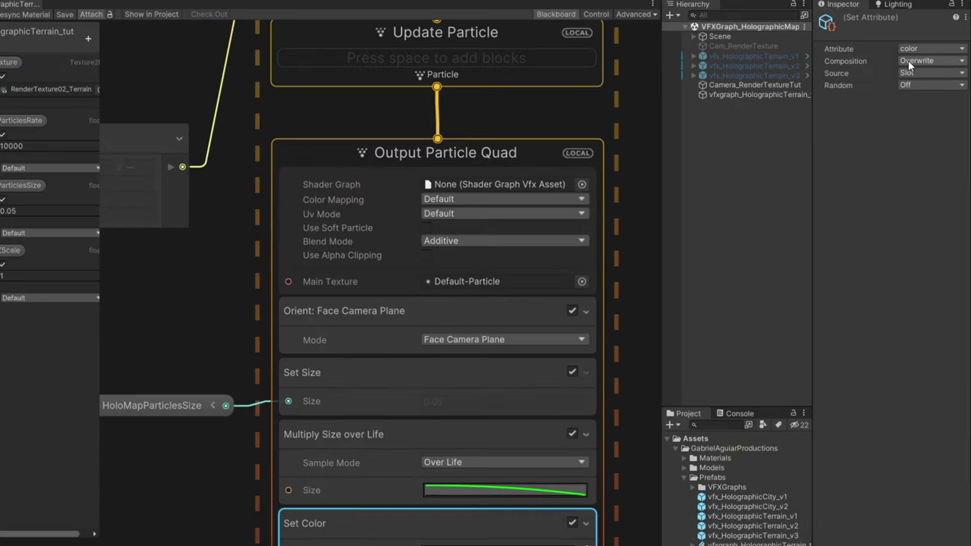
click(910, 64)
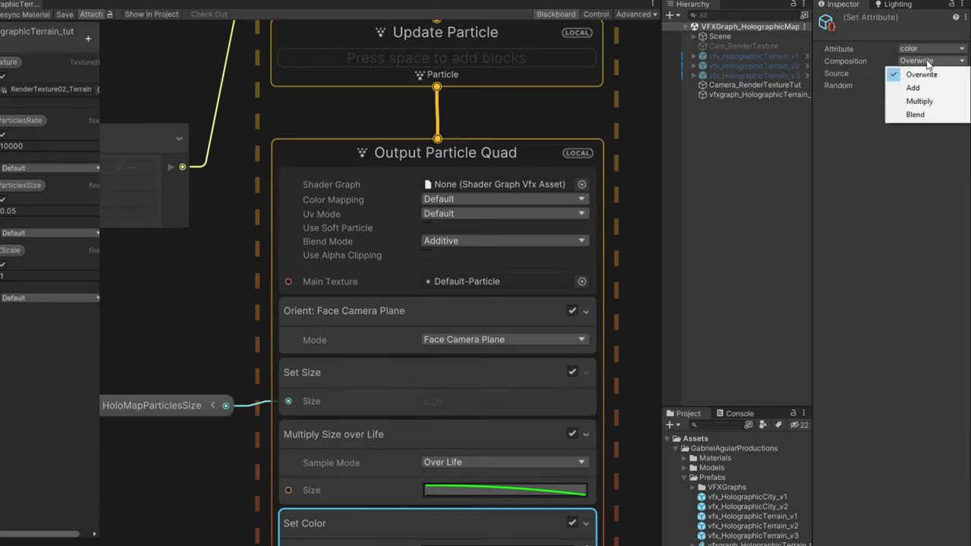
click(920, 101)
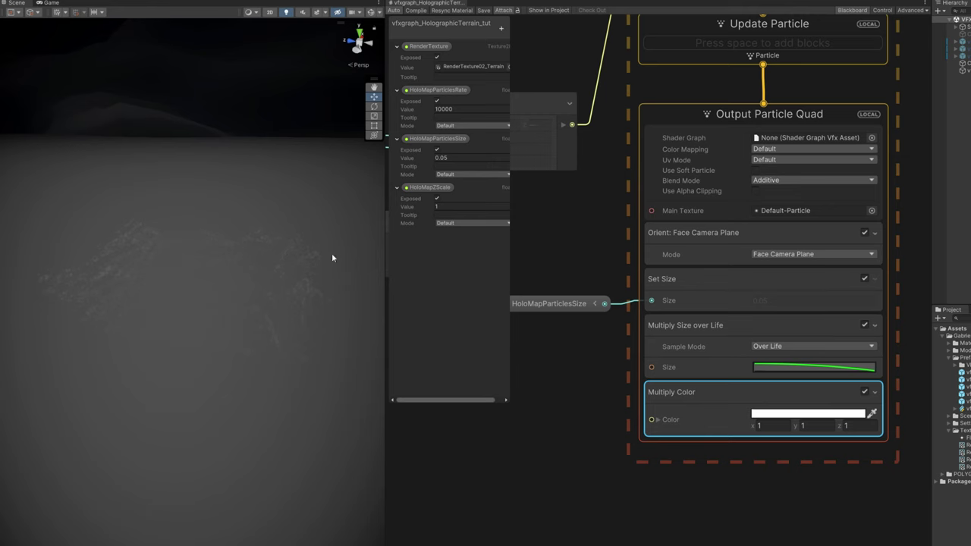
Step: Add a color property named HoloMapColor below RenderTexture and connect it to the Multiply Color block's Color input
click(502, 28)
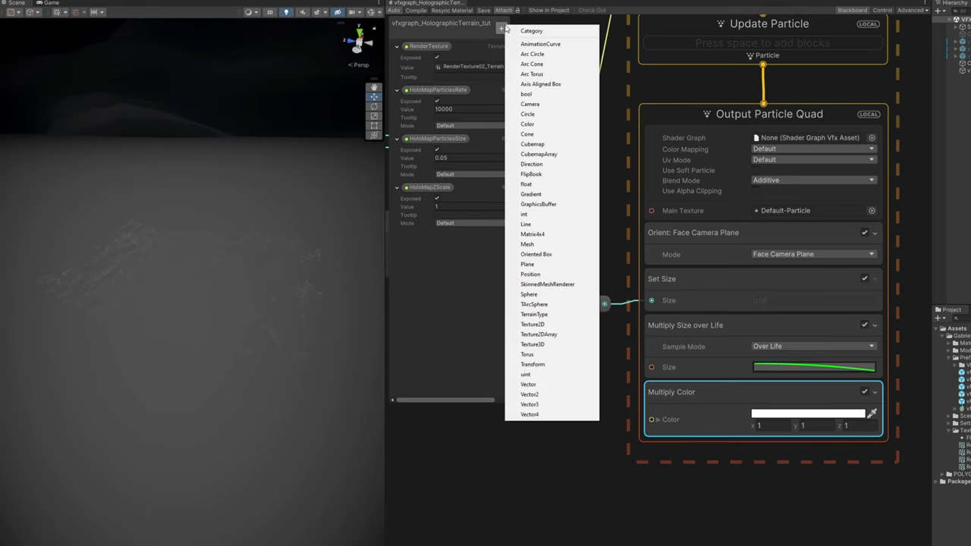
click(527, 124)
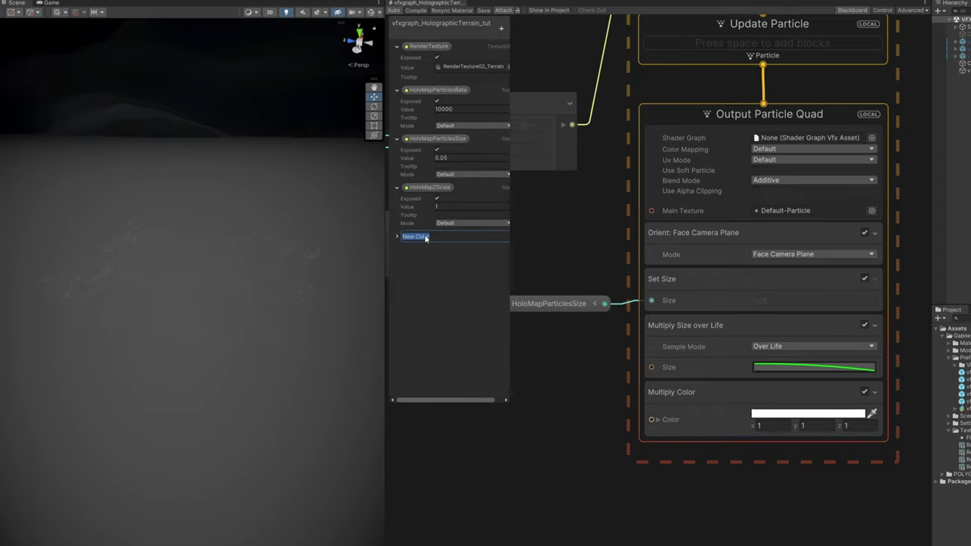
key(Return)
drag(425, 236, 417, 83)
click(397, 91)
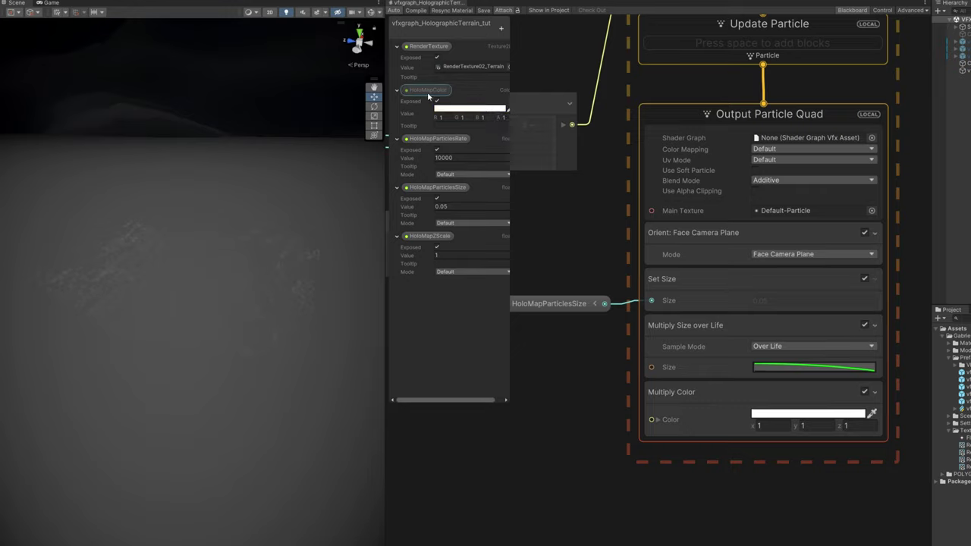
drag(628, 436, 651, 420)
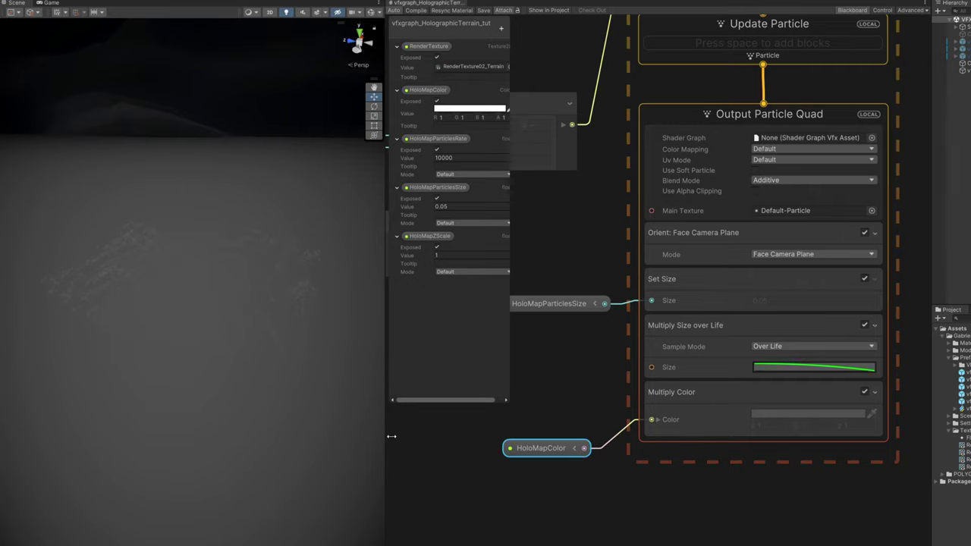
Step: Enlarge the Scene view and raise the HDR intensity of the HoloMapColor property to about 6.1
drag(391, 436, 781, 371)
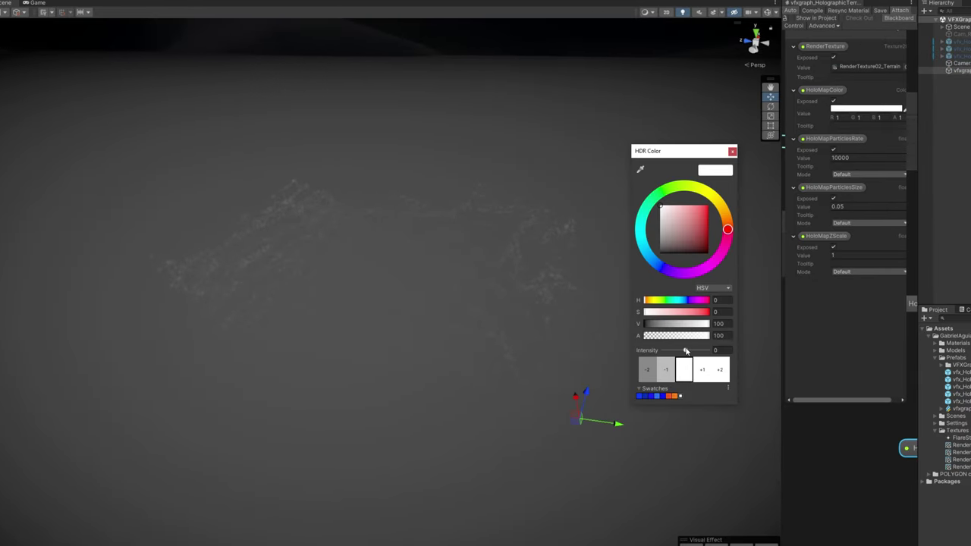
drag(686, 350, 700, 351)
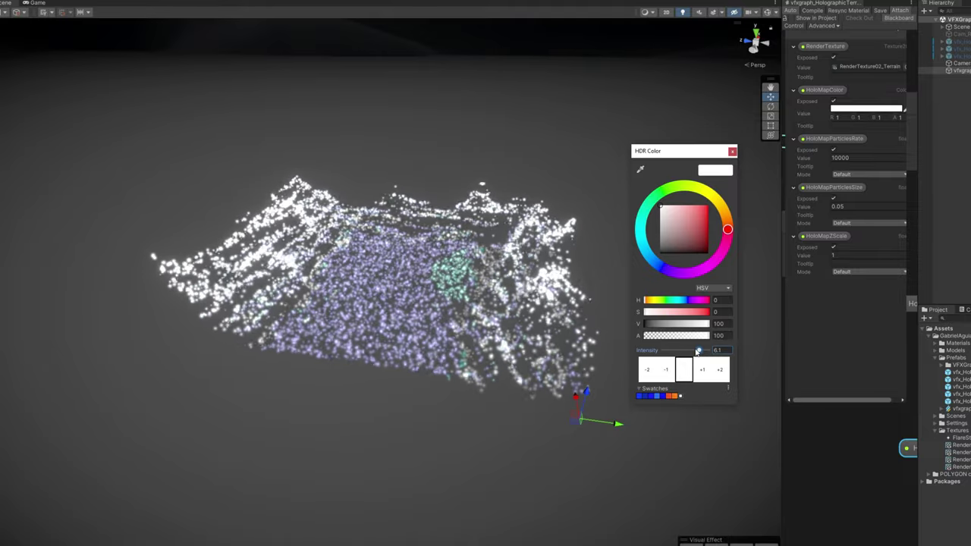
right_drag(528, 334, 504, 312)
key(e)
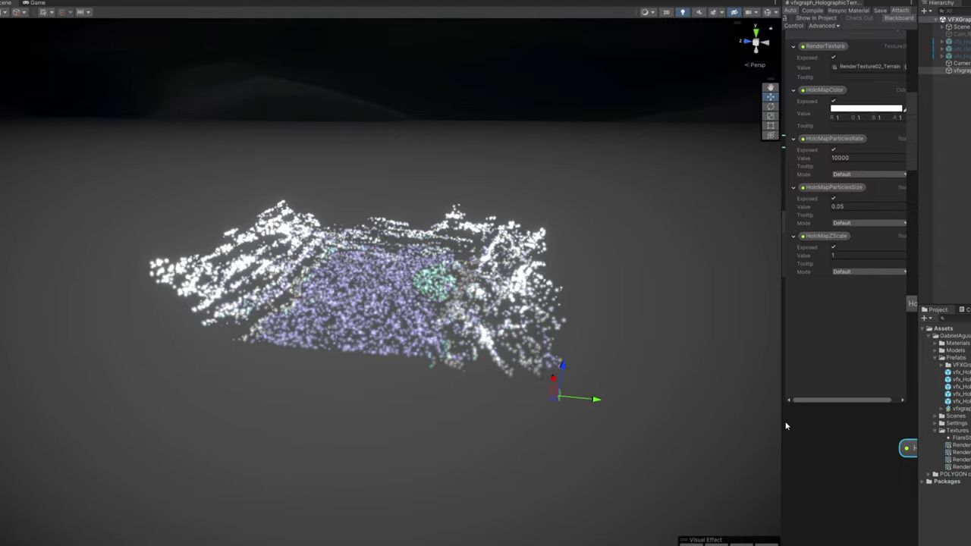
Step: Add a Single Burst block to the Spawn context above the Constant Spawn Rate block
drag(782, 422, 313, 411)
middle_drag(512, 84, 543, 466)
middle_drag(567, 159, 558, 288)
click(637, 265)
key(space)
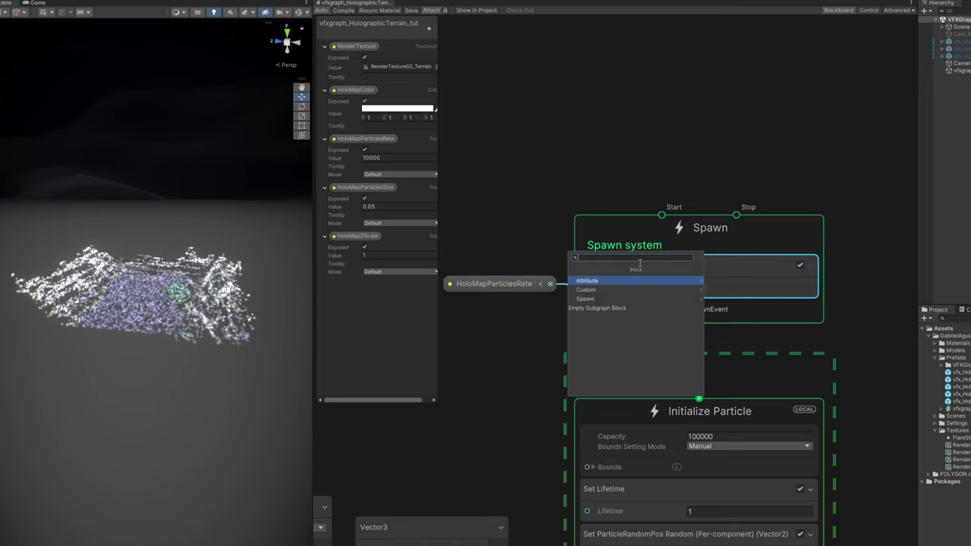
text(burst)
key(Return)
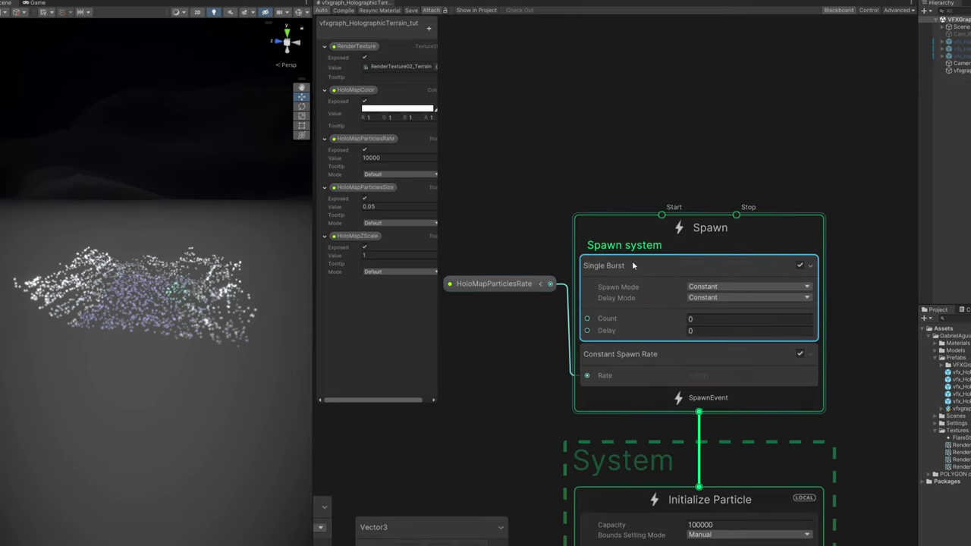
Step: Connect HoloMapParticlesRate to the Single Burst's Count and disable the Constant Spawn Rate and Set Lifetime blocks
drag(544, 289, 596, 319)
click(801, 356)
middle_drag(839, 433, 824, 204)
click(785, 349)
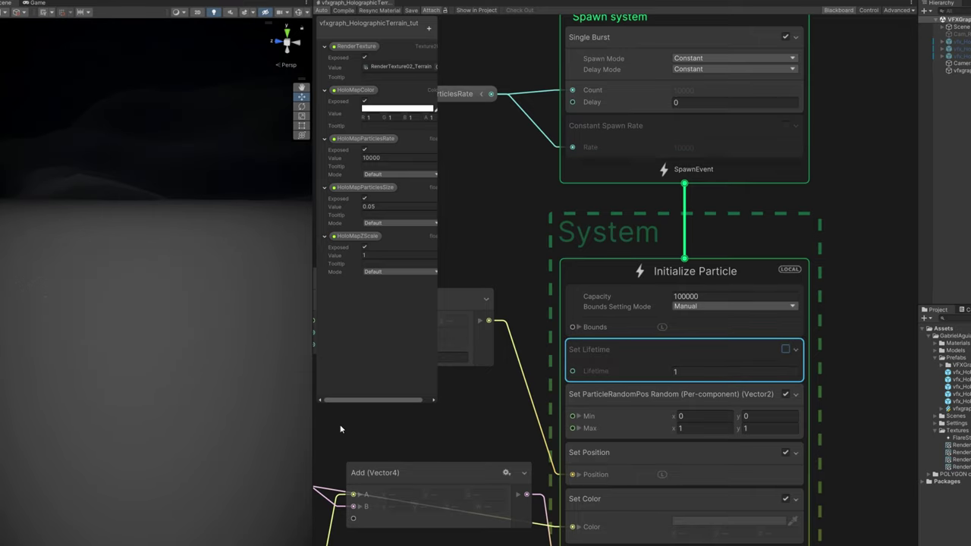
Step: Disable the Multiply Size over Life block in Output Particle Quad and check the burst particles in the enlarged Scene view
middle_drag(804, 432, 816, 54)
middle_drag(864, 437, 776, 65)
click(704, 291)
click(705, 291)
drag(313, 424, 652, 414)
alt+drag(447, 303, 493, 326)
middle_drag(493, 326, 542, 406)
alt+drag(485, 304, 481, 349)
middle_drag(482, 349, 406, 333)
click(962, 70)
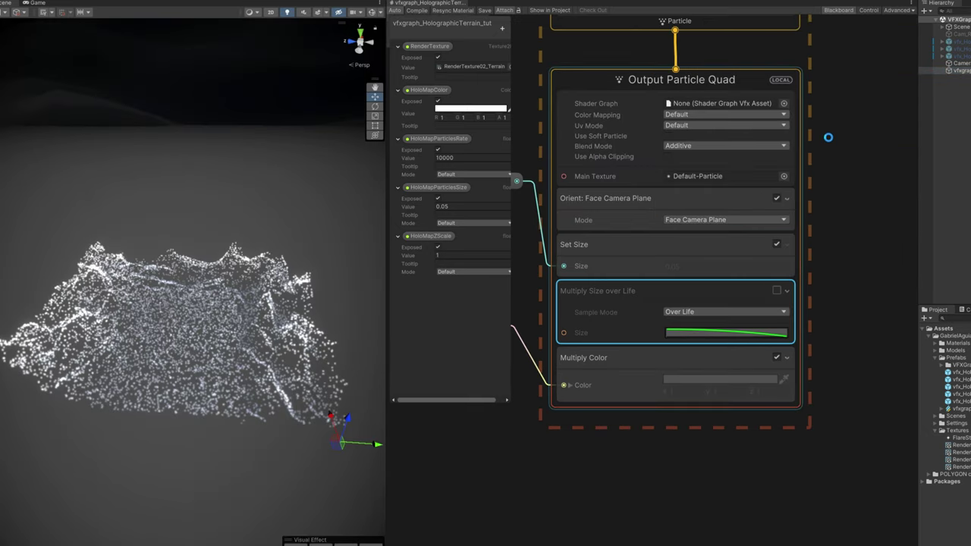
Step: Re-enable the Set Lifetime block in the Initialize Particle context
middle_drag(811, 110, 793, 504)
middle_drag(822, 31, 855, 363)
click(795, 326)
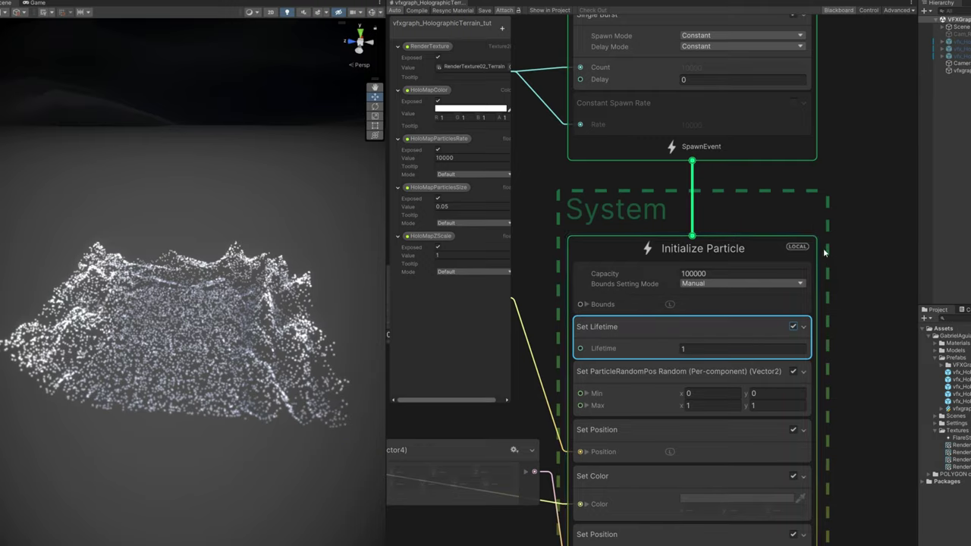
Step: Re-enable the Constant Spawn Rate block and delete the Single Burst block from the Spawn context
middle_drag(817, 213, 810, 462)
click(786, 352)
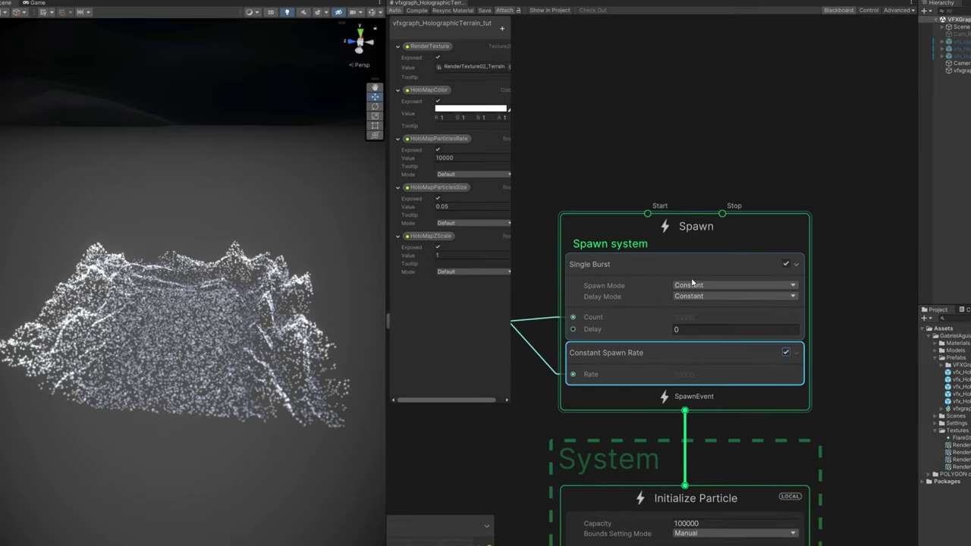
click(688, 279)
key(Delete)
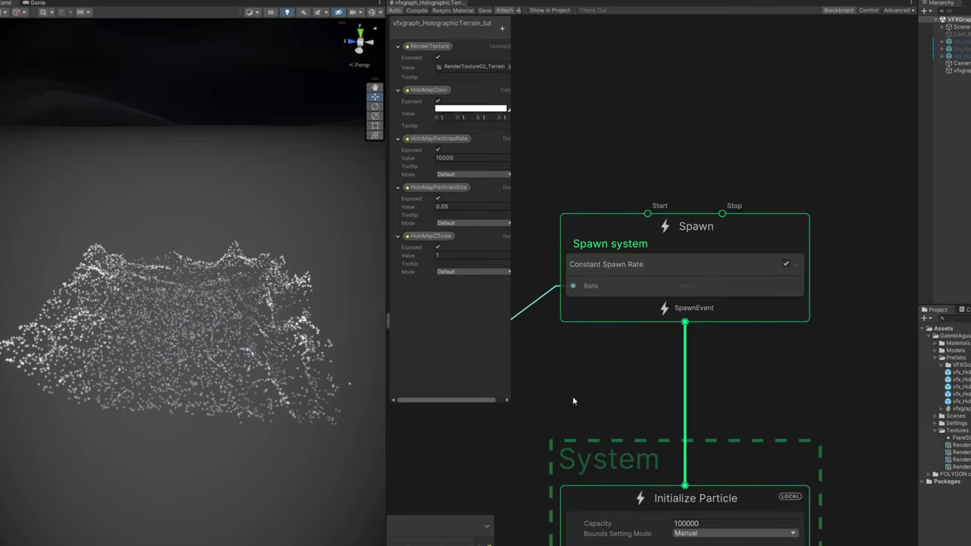
Step: Set the particle lifetime in the Initialize Particle context to 3
drag(388, 453, 485, 438)
middle_drag(713, 516, 678, 256)
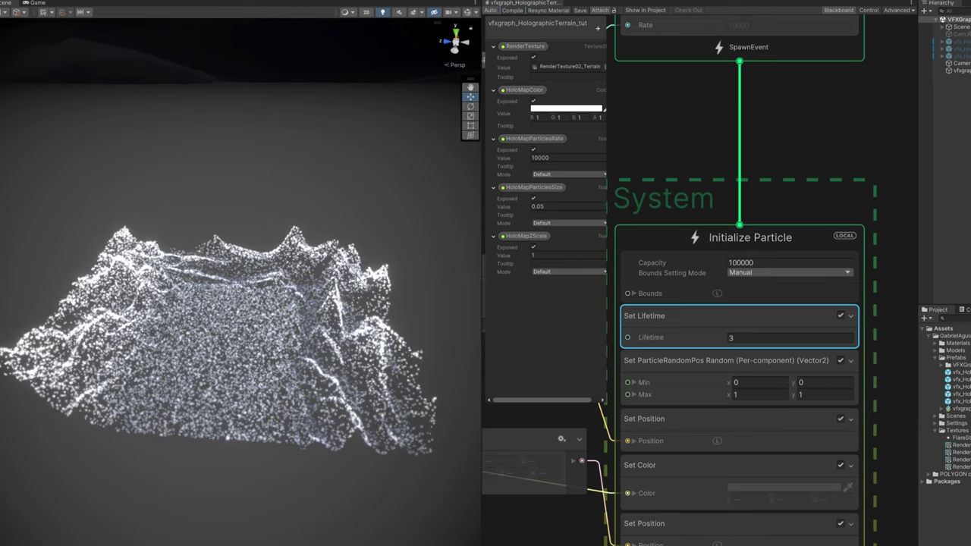
Step: Group all nodes of the graph and title the group HOLOGRAPHIC MAP
drag(482, 425, 317, 464)
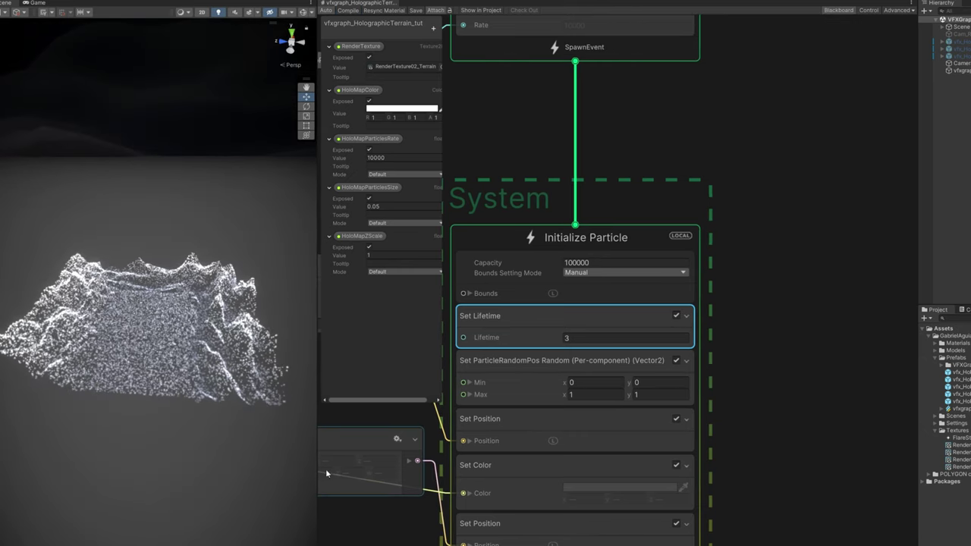
scroll(624, 427, down, 8)
middle_drag(625, 428, 712, 216)
scroll(778, 295, down, 2)
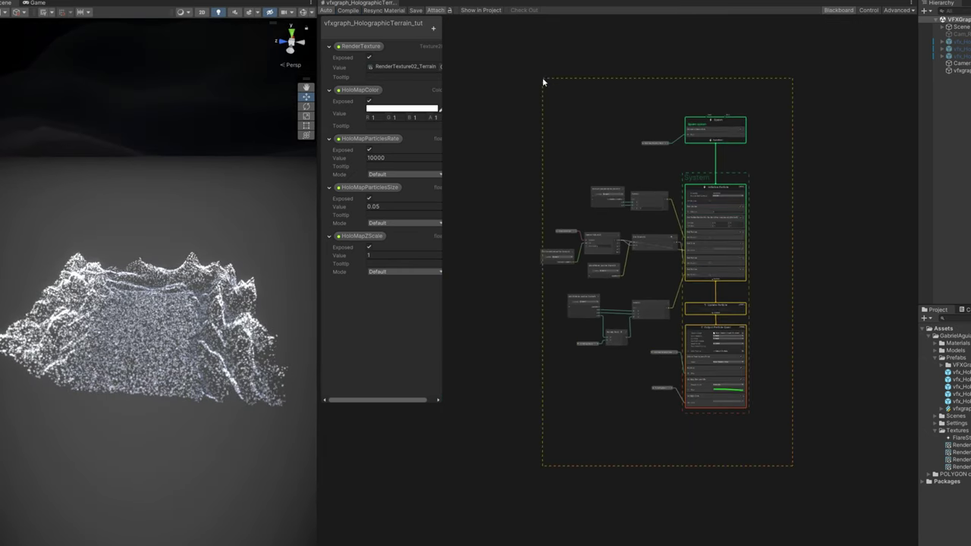
drag(542, 77, 541, 77)
right_click(712, 119)
click(747, 133)
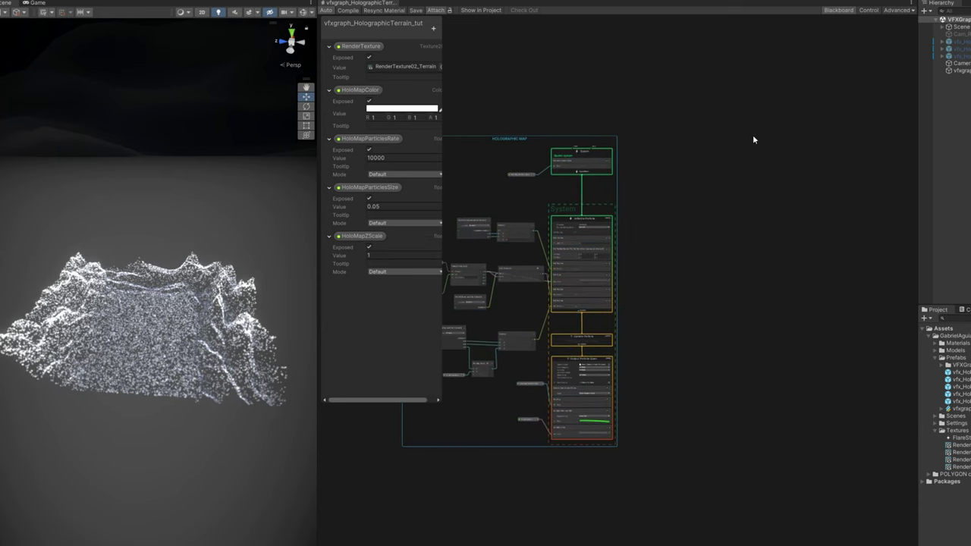
Step: Duplicate the HOLOGRAPHIC MAP group and disable the Constant Spawn Rate block in the copy
key(ctrl+d)
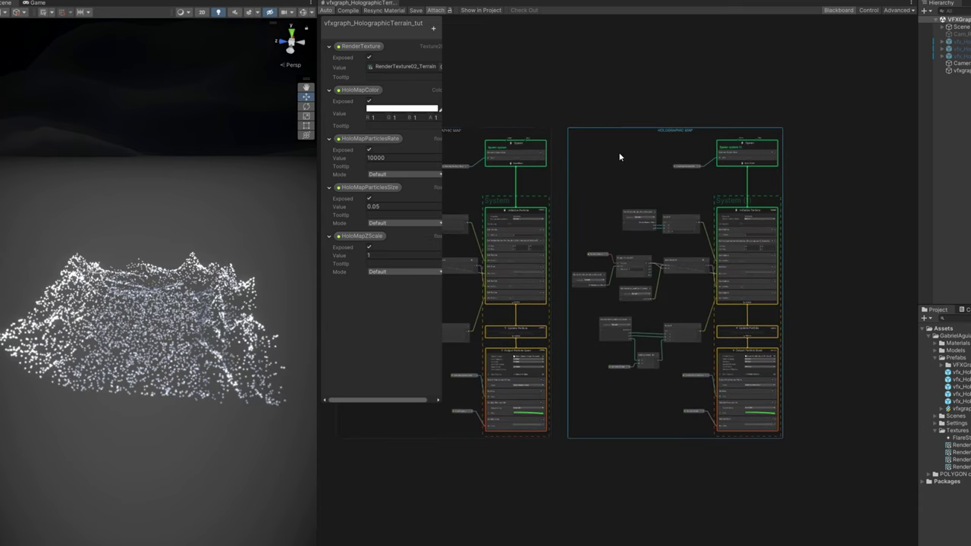
scroll(705, 148, up, 5)
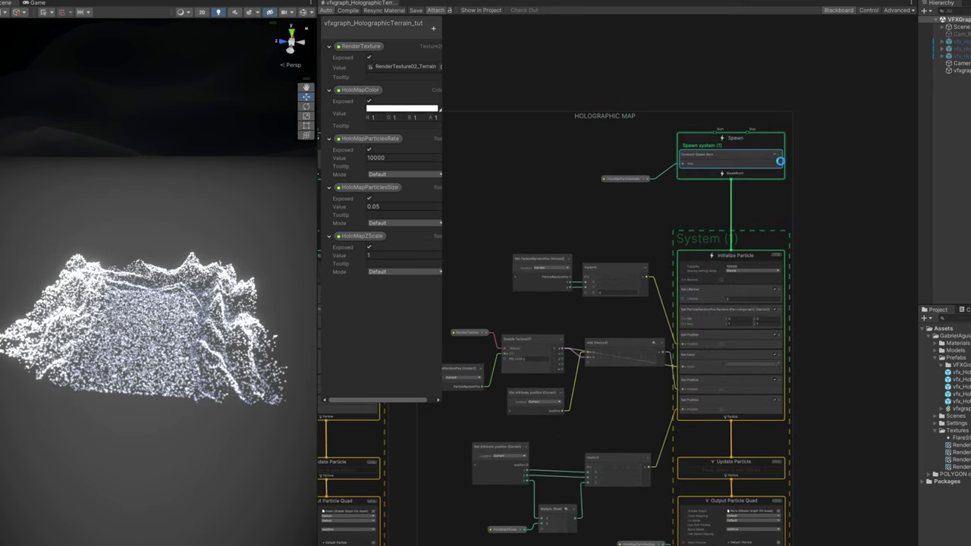
click(780, 159)
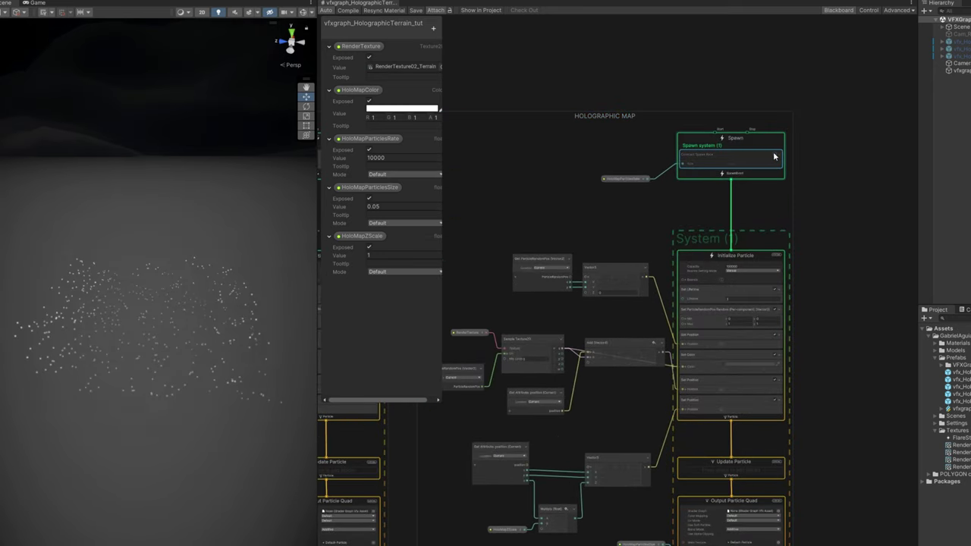
Step: Rename the duplicated group PROJECTOR LINES and give it an unlinked, enabled Constant Spawn Rate of 1000
scroll(596, 137, up, 1)
middle_drag(597, 131, 643, 146)
drag(639, 141, 715, 128)
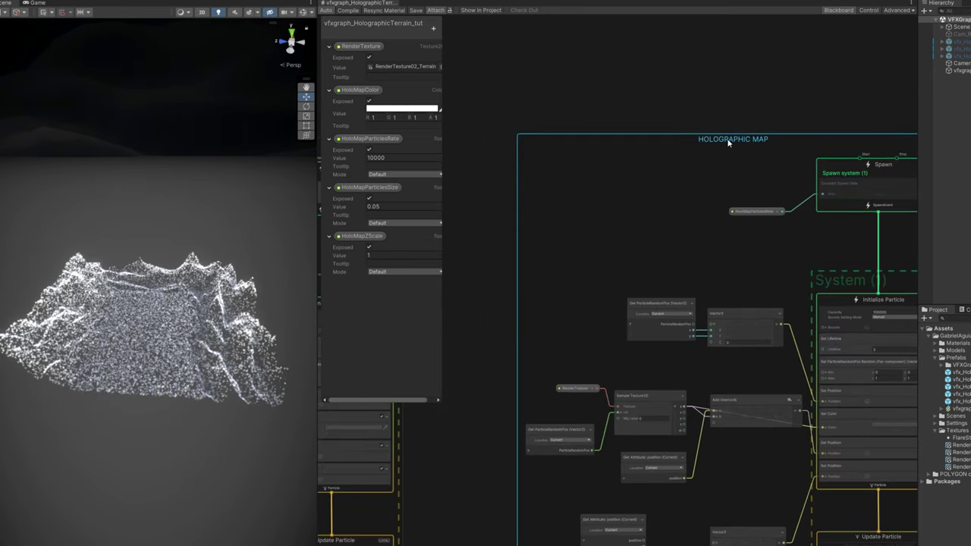
text(PROJECTOR LINES)
key(Return)
scroll(698, 213, up, 3)
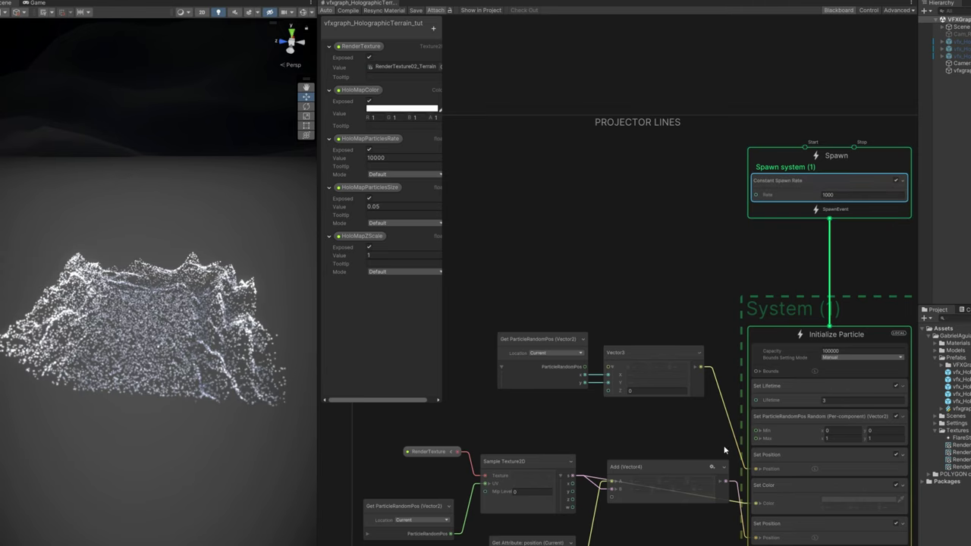
Step: Add an Output Particle Line context from the copy's Update Particle and place it beside Output Particle Quad
middle_drag(719, 506, 672, 74)
middle_drag(672, 298, 569, 272)
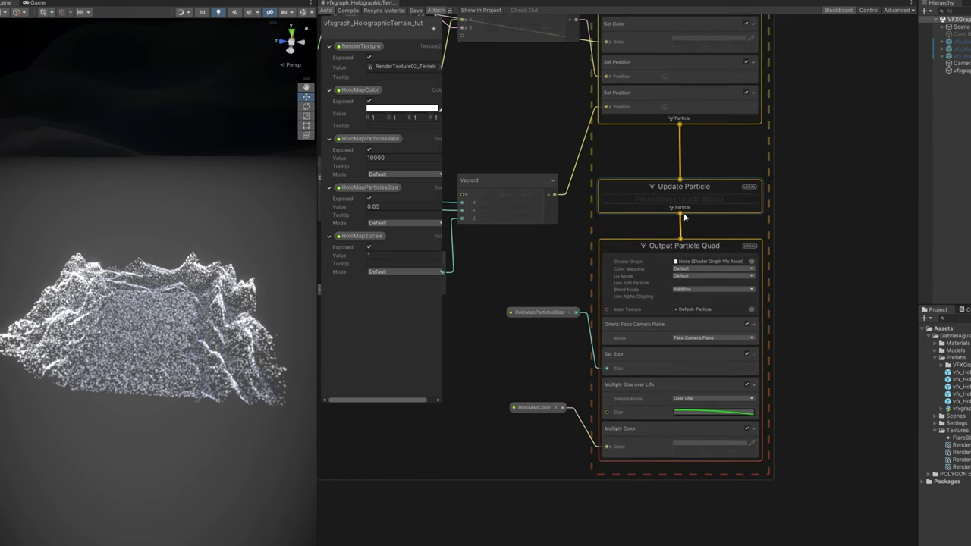
drag(811, 244, 813, 244)
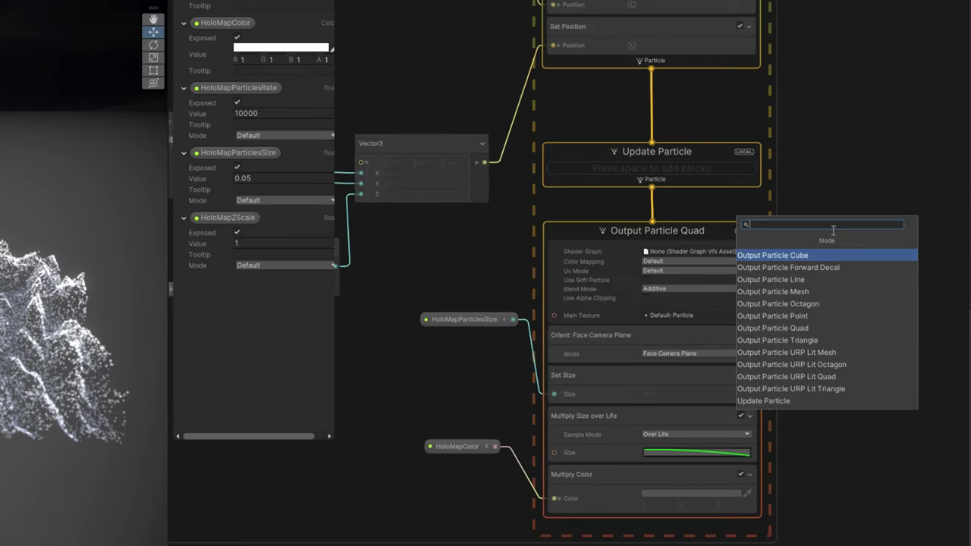
click(810, 279)
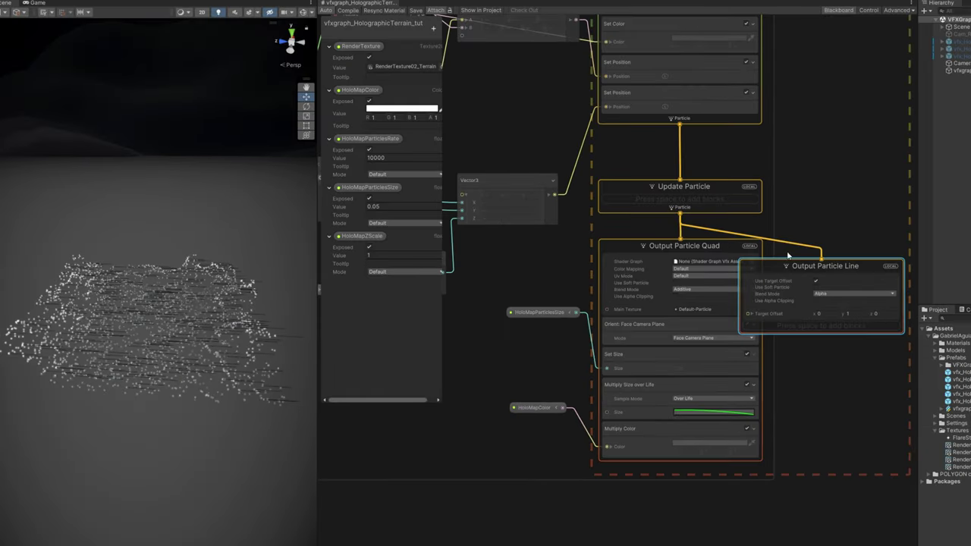
drag(802, 266, 840, 248)
scroll(827, 326, up, 5)
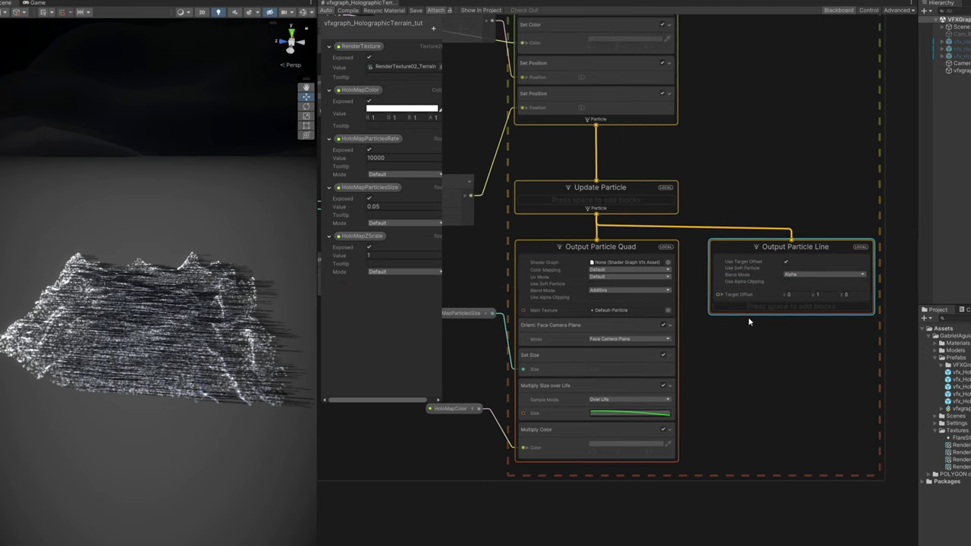
Step: Delete the Output Particle Quad context from the PROJECTOR LINES group and place Output Particle Line beneath Update Particle
middle_drag(721, 327, 929, 328)
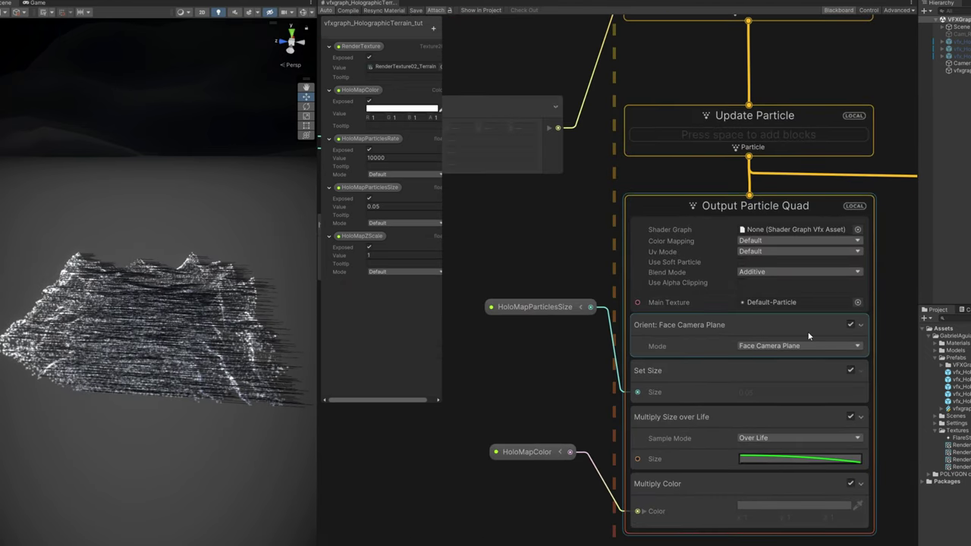
scroll(810, 334, down, 1)
drag(725, 460, 724, 460)
key(Delete)
drag(909, 219, 650, 274)
Step: Add a Get Attribute: position operator below the HoloMapZScale nodes in the PROJECTOR LINES group
middle_drag(619, 280, 859, 250)
key(space)
text(get pos)
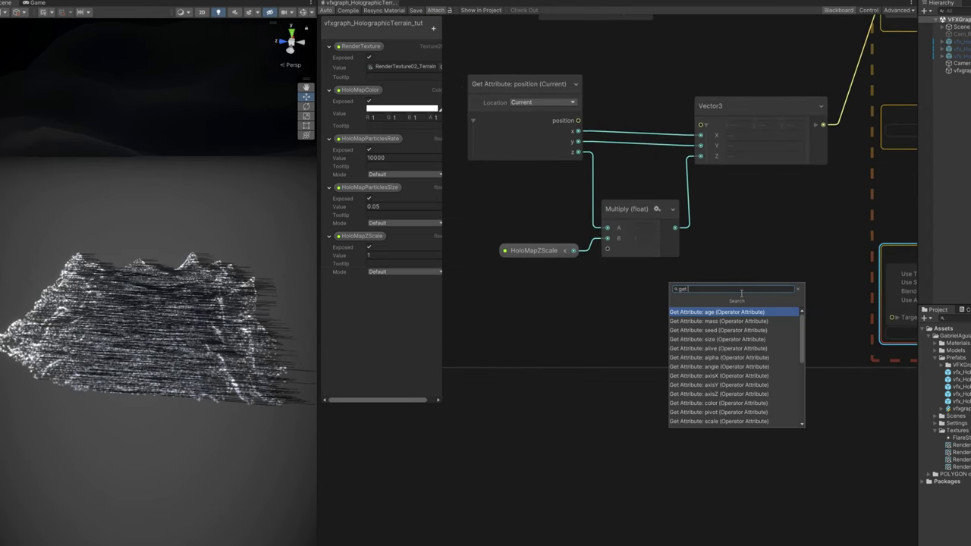
key(Return)
drag(785, 315, 623, 313)
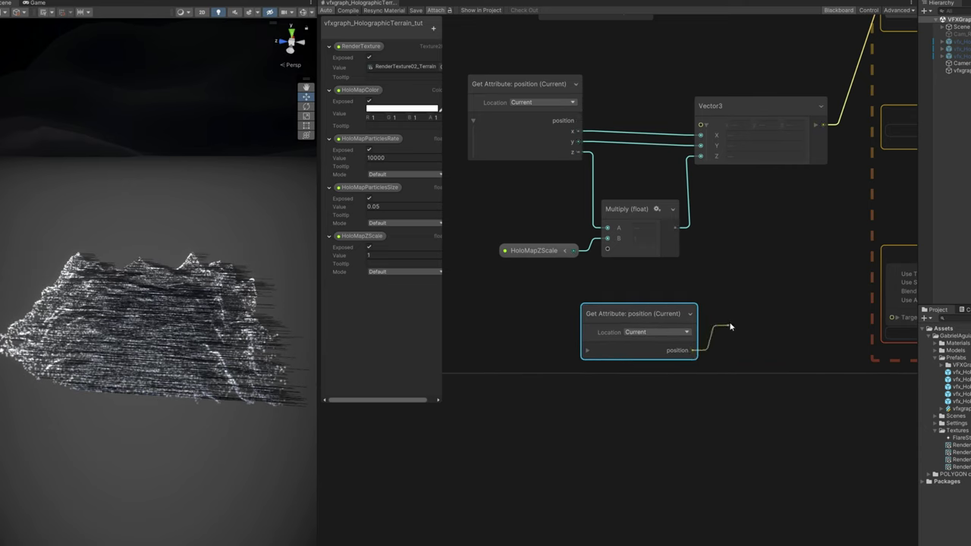
Step: Feed the new position attribute into a Multiply node with B set to -10
drag(731, 326, 728, 322)
text(mul)
click(703, 348)
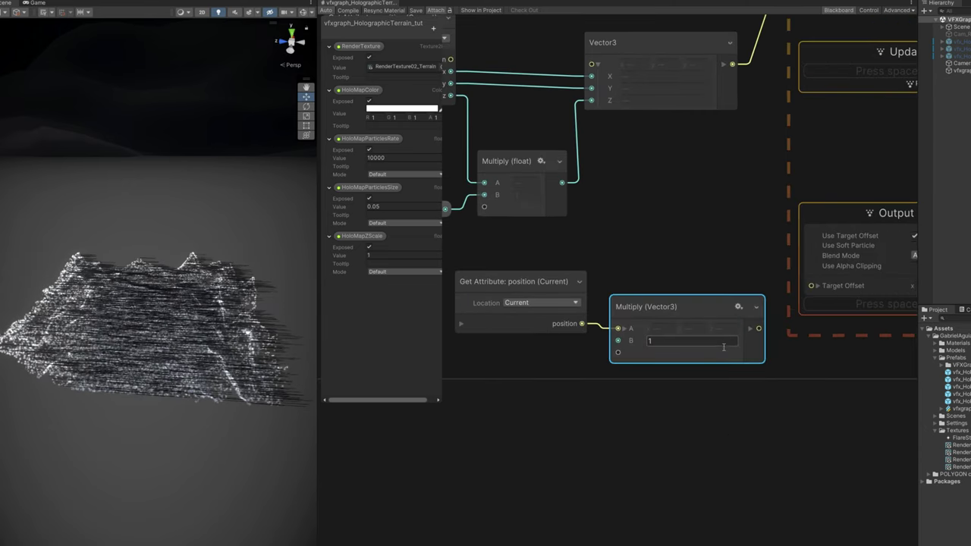
click(690, 342)
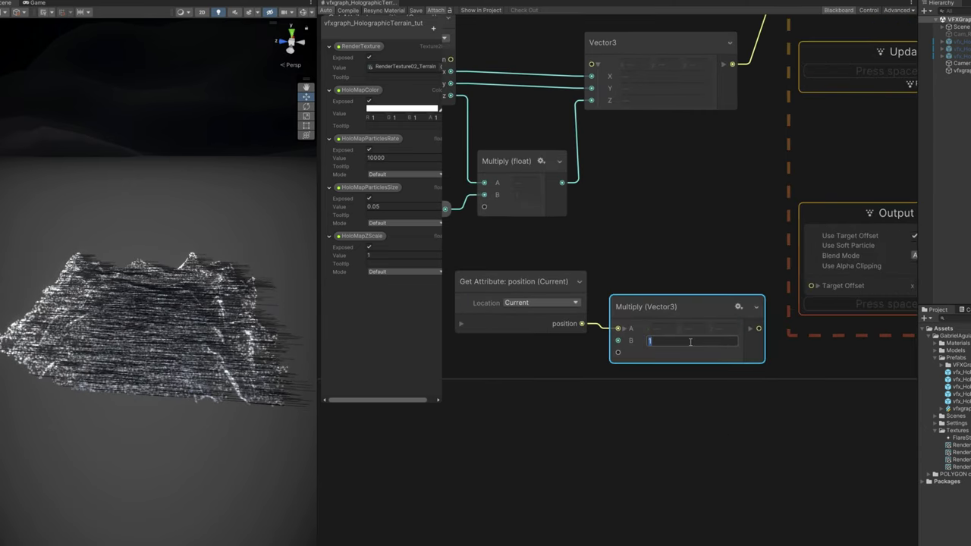
text(-10)
key(Return)
Step: Create an Add node fed by the output of the -10 Multiply node
middle_drag(691, 341, 599, 311)
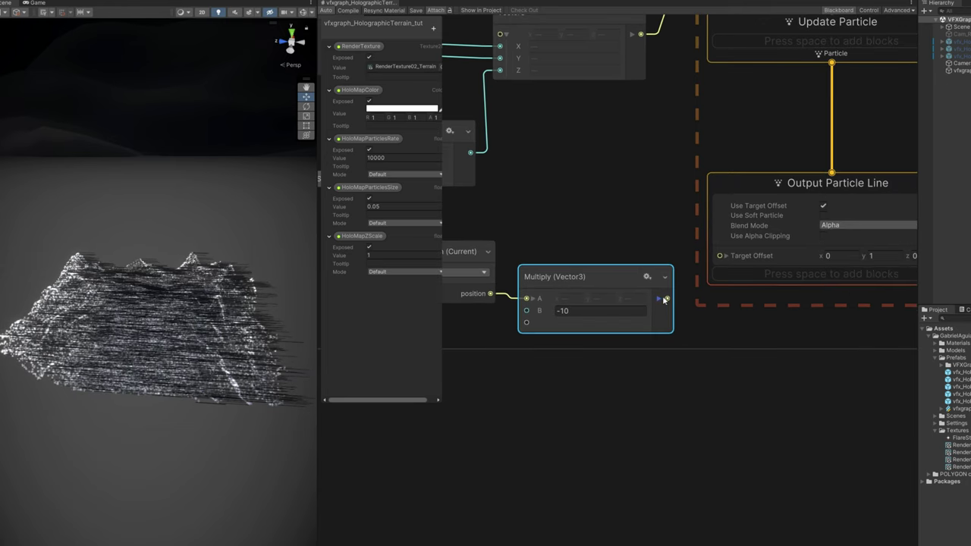
drag(665, 299, 701, 352)
text(add)
click(677, 373)
Step: Add a Vector3 node with X and Y set to 5 and connect it to input B of the Add node
middle_drag(679, 366, 791, 357)
key(space)
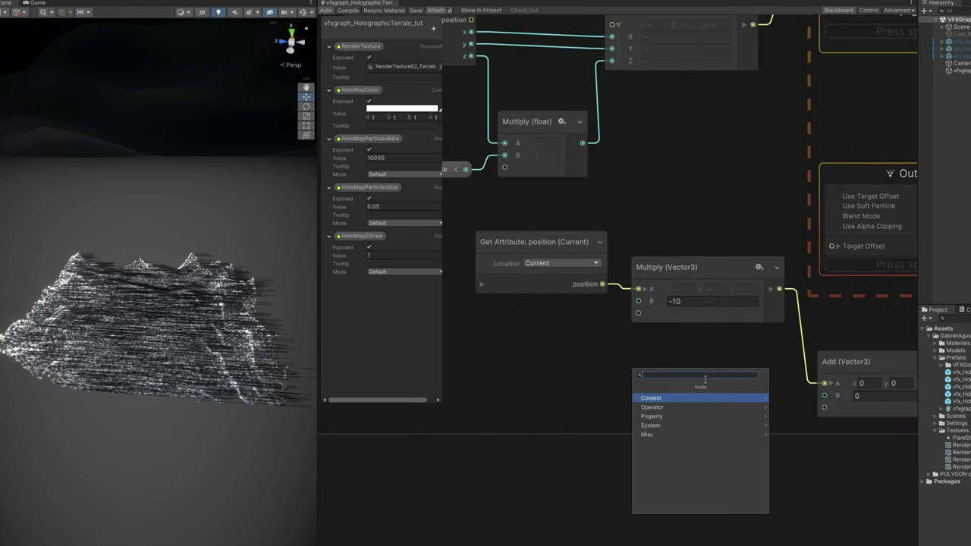
text(vector3)
click(709, 416)
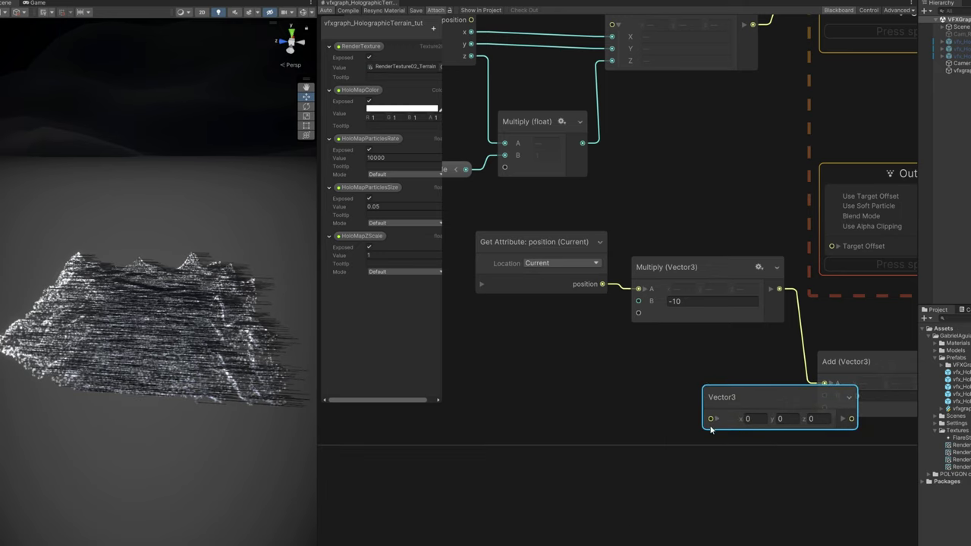
click(752, 421)
text(5)
drag(791, 406, 825, 396)
Step: Connect the Add output to Output Particle Line's Target Offset and raise the Vector3's Z to 8.2
middle_drag(874, 339, 702, 338)
drag(792, 381, 649, 246)
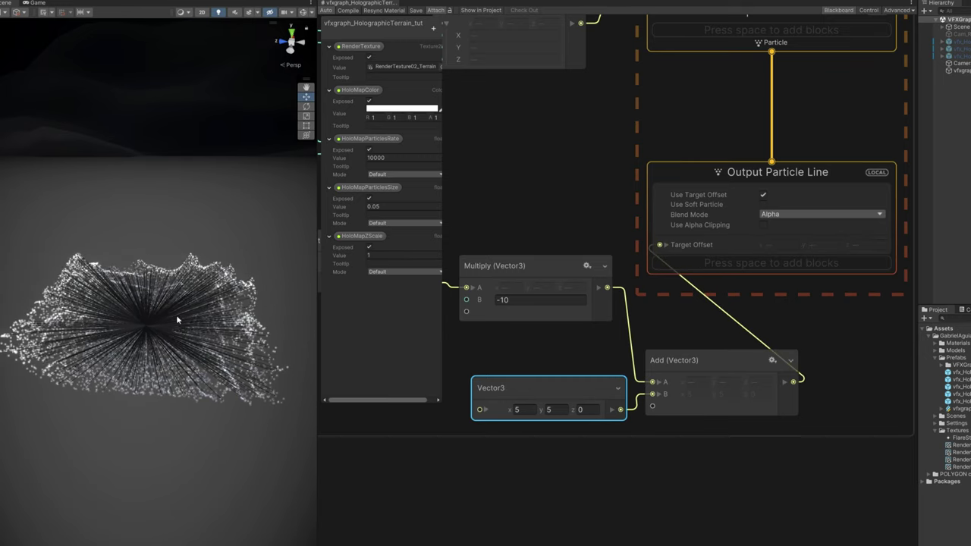
alt+drag(176, 315, 202, 291)
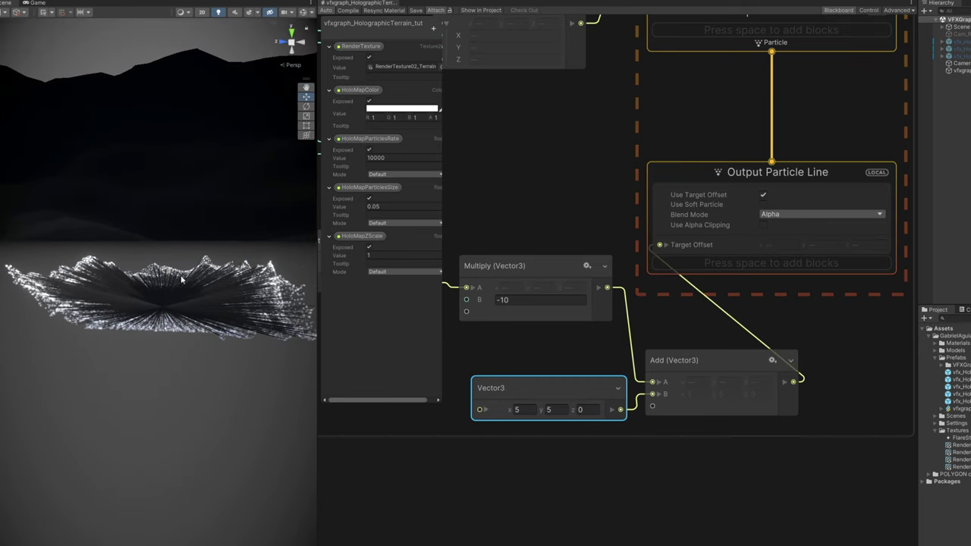
middle_drag(576, 411, 576, 409)
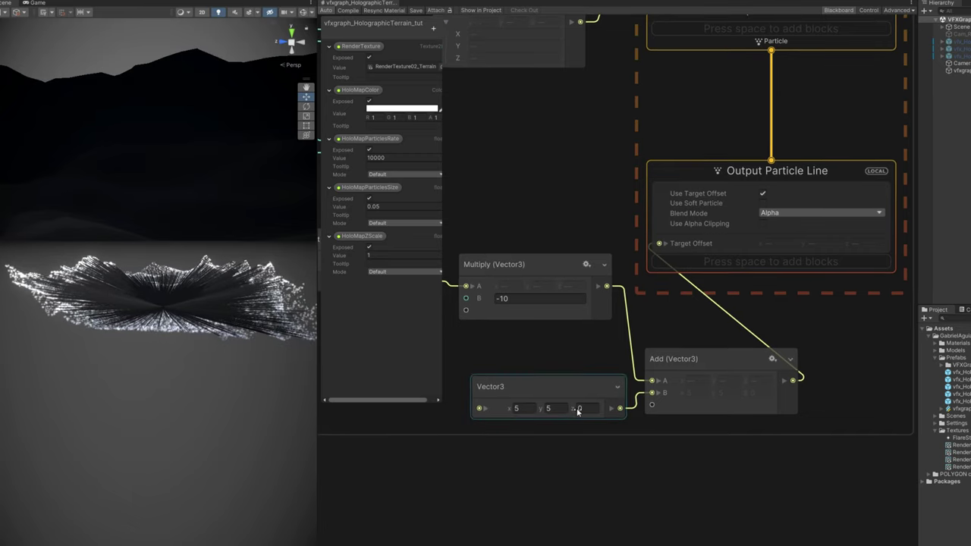
drag(575, 411, 689, 388)
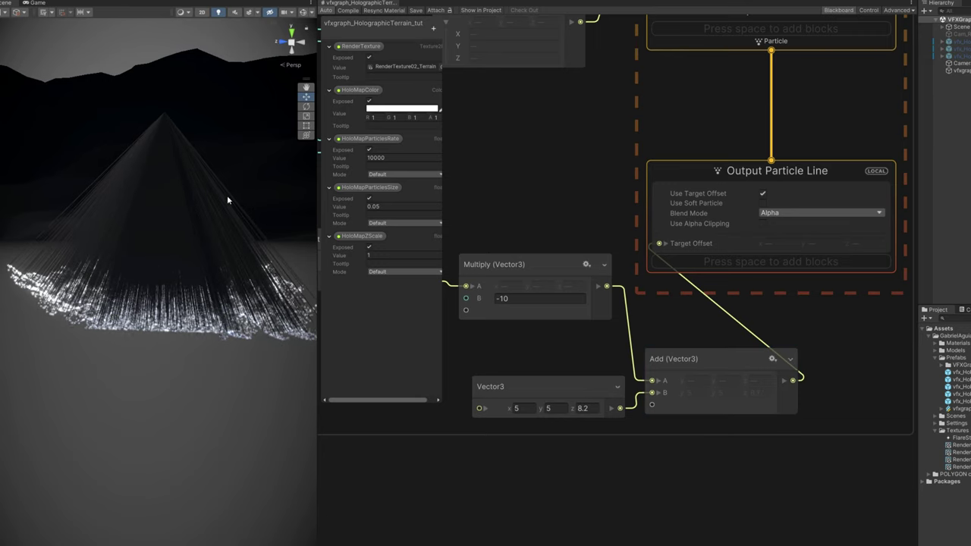
Step: Set Output Particle Line's blend mode to Additive and give it a color block with Multiply composition
click(763, 214)
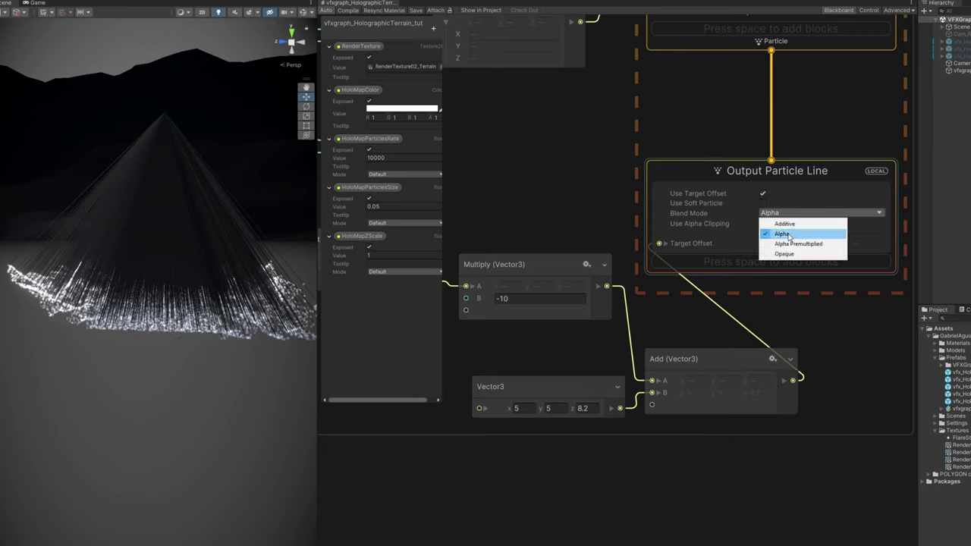
click(784, 224)
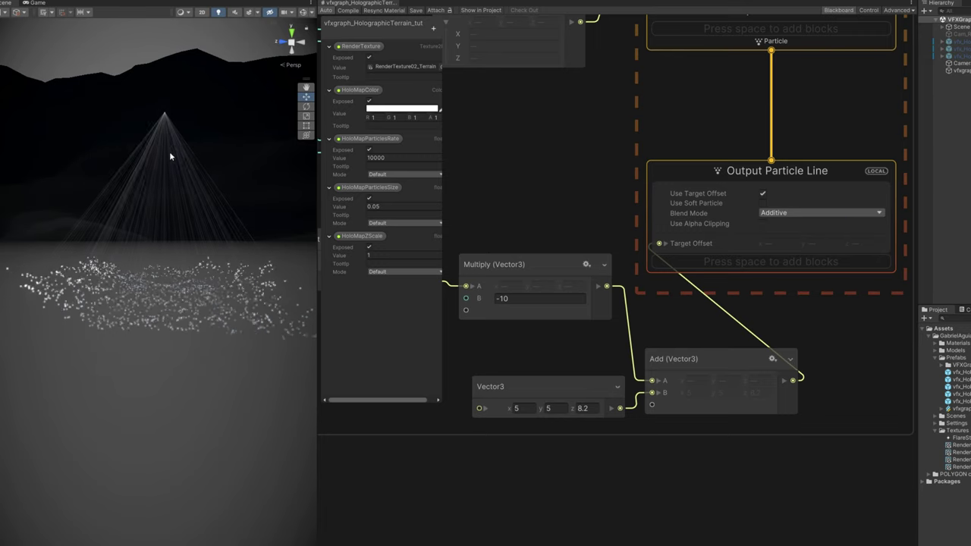
middle_drag(529, 220, 675, 253)
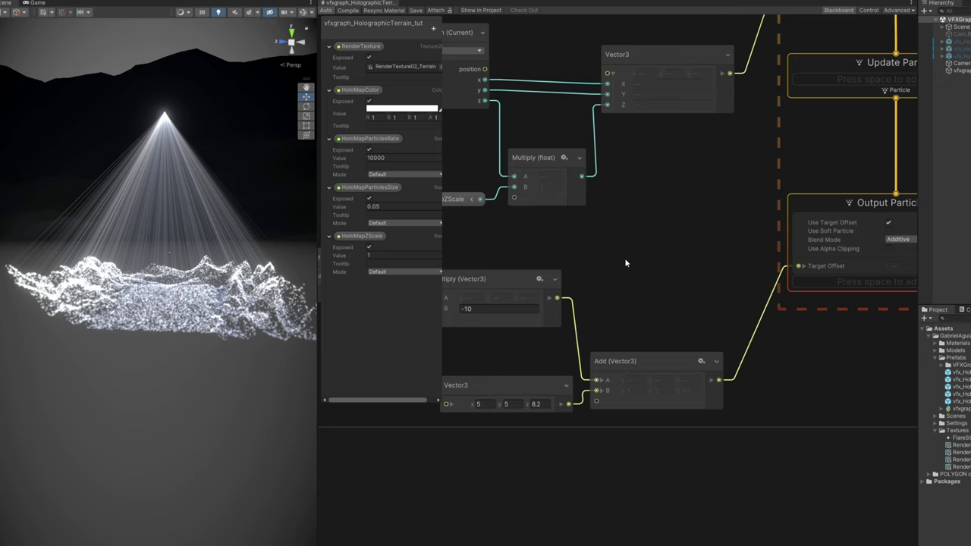
middle_drag(626, 262, 572, 262)
click(661, 293)
key(space)
text(color)
key(Return)
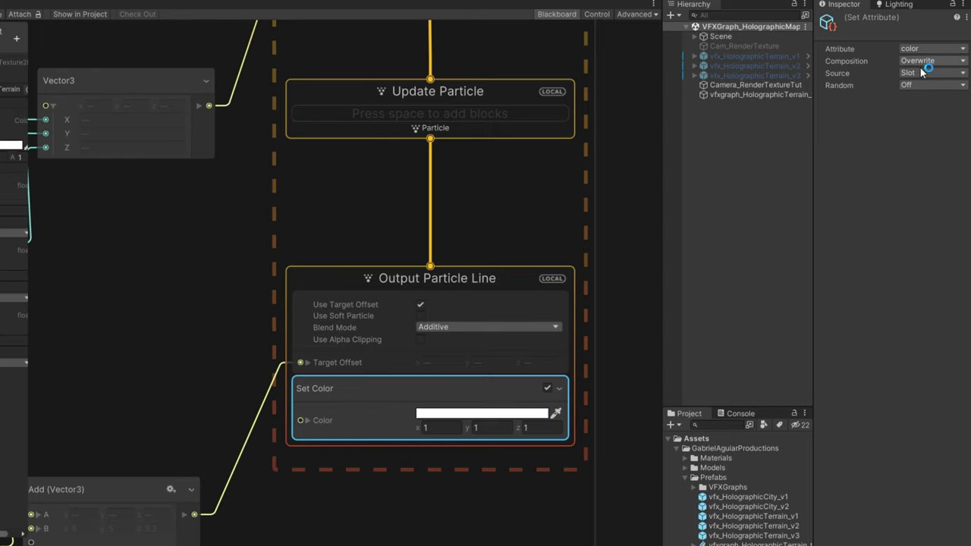
click(924, 62)
click(914, 101)
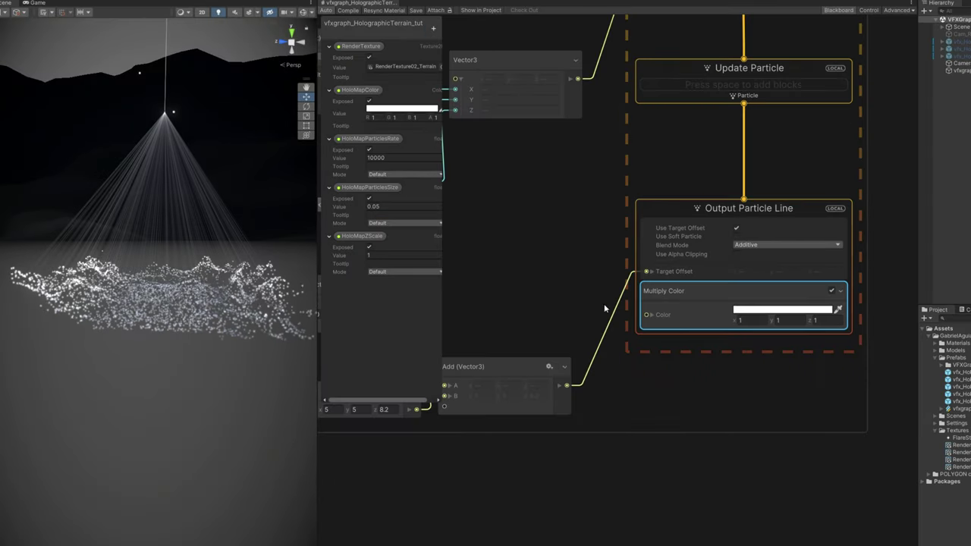
Step: Create a Color property named ProjectorLinesColor with alpha 1 and link it to the Multiply Color block of Output Particle Line
click(435, 26)
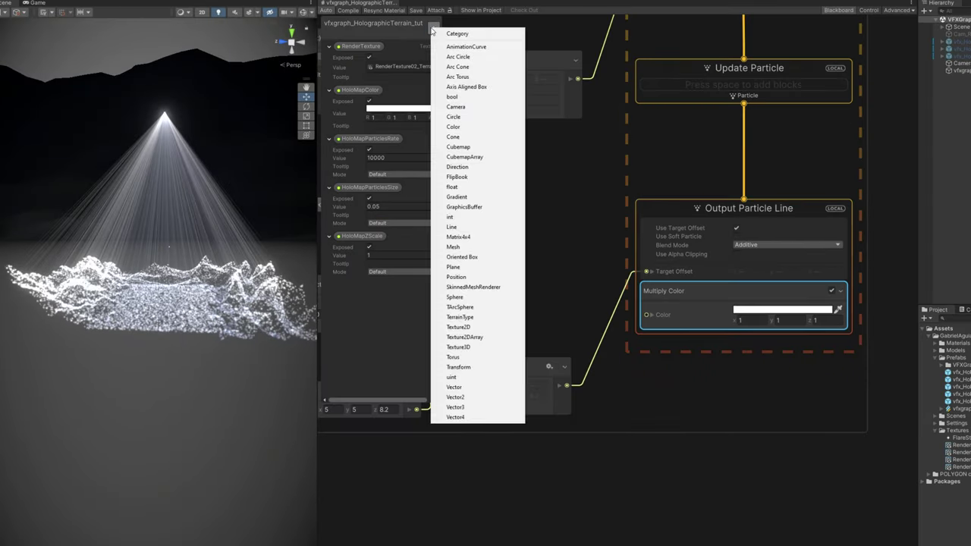
click(453, 127)
text(LinesClor)
key(Return)
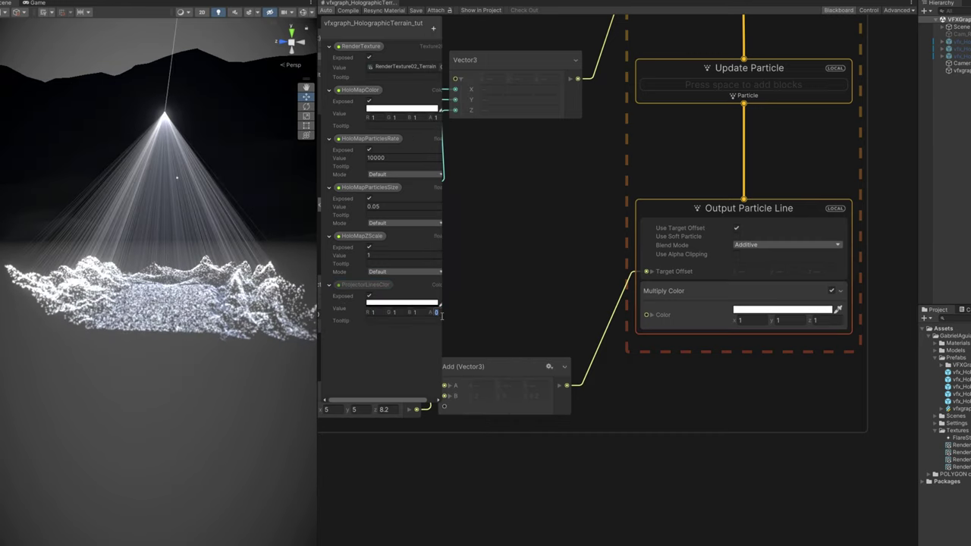
drag(364, 285, 626, 332)
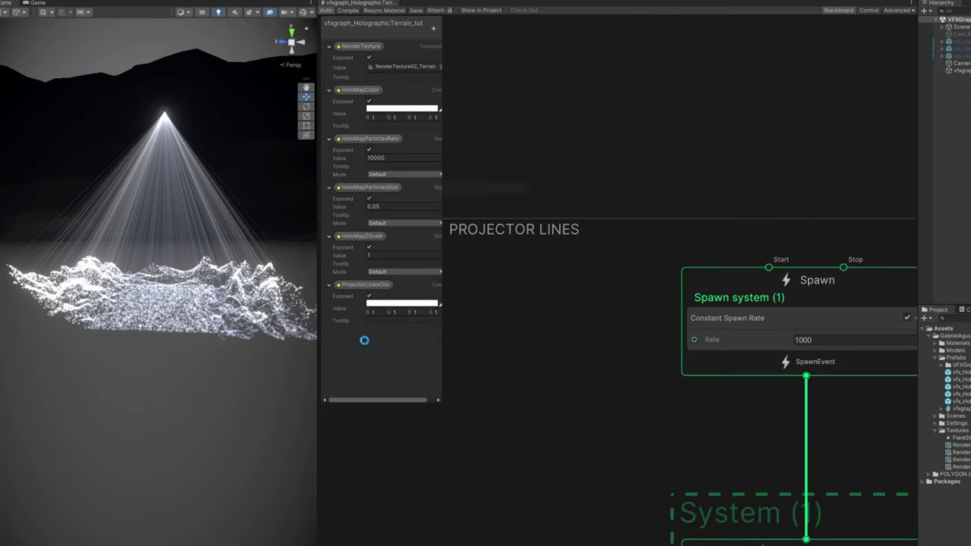
Step: Create a float property ProjectorLinesRate with value 1000 and link it to the projector lines' Constant Spawn Rate
text(ProjectorLinesRate)
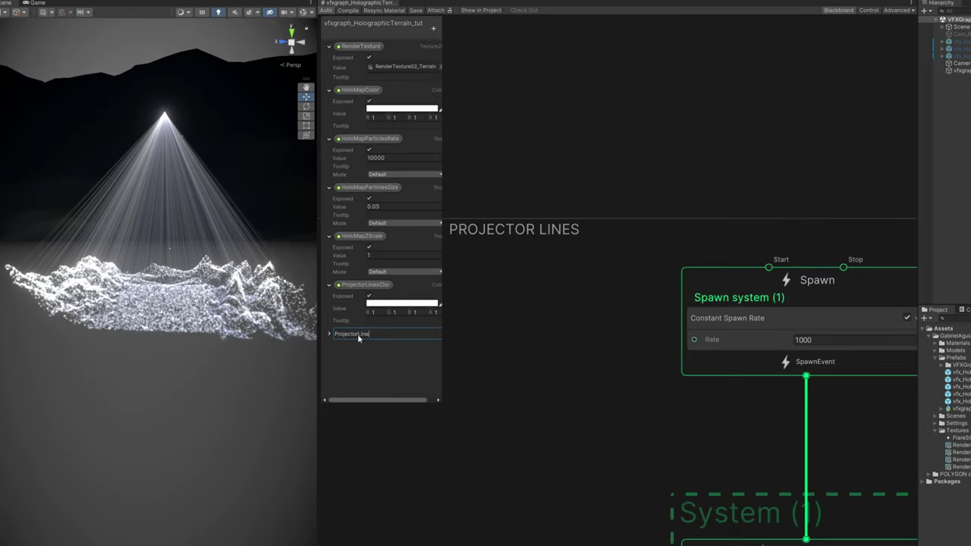
key(Return)
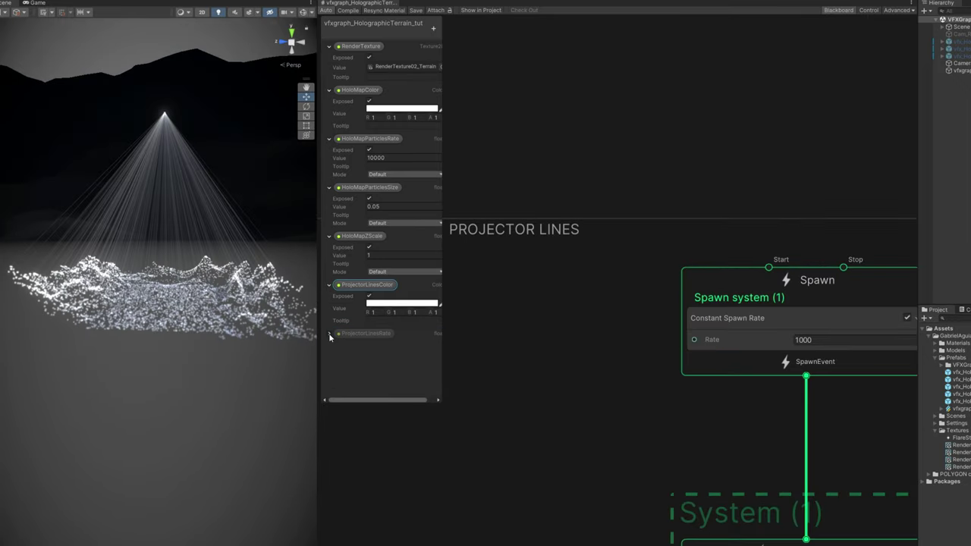
click(328, 333)
click(376, 352)
text(1000)
drag(375, 337, 618, 343)
middle_drag(618, 344, 681, 93)
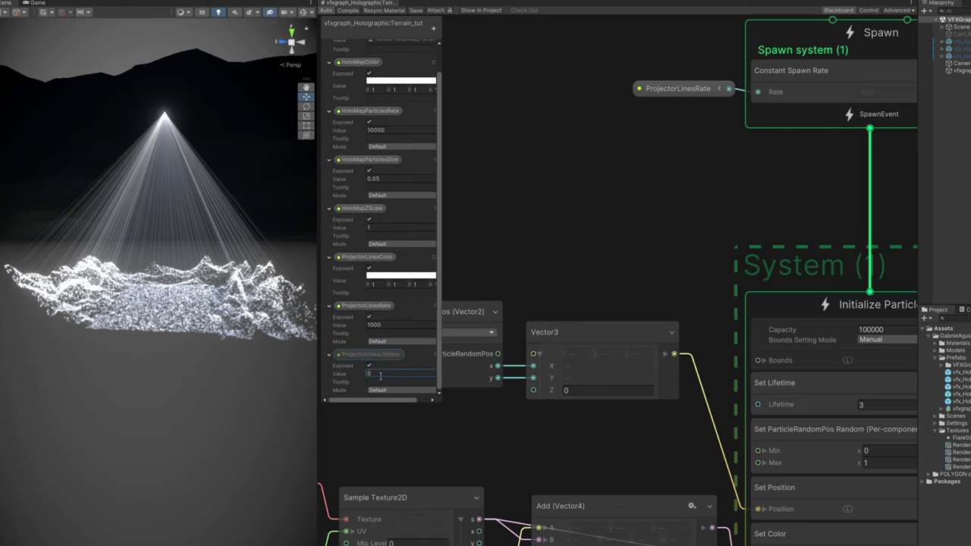
Step: Create a ProjectorLinesLifetime property with value 2 and link it to the Set Lifetime block of the projector lines
drag(364, 354, 688, 446)
drag(762, 450, 757, 404)
drag(688, 446, 598, 258)
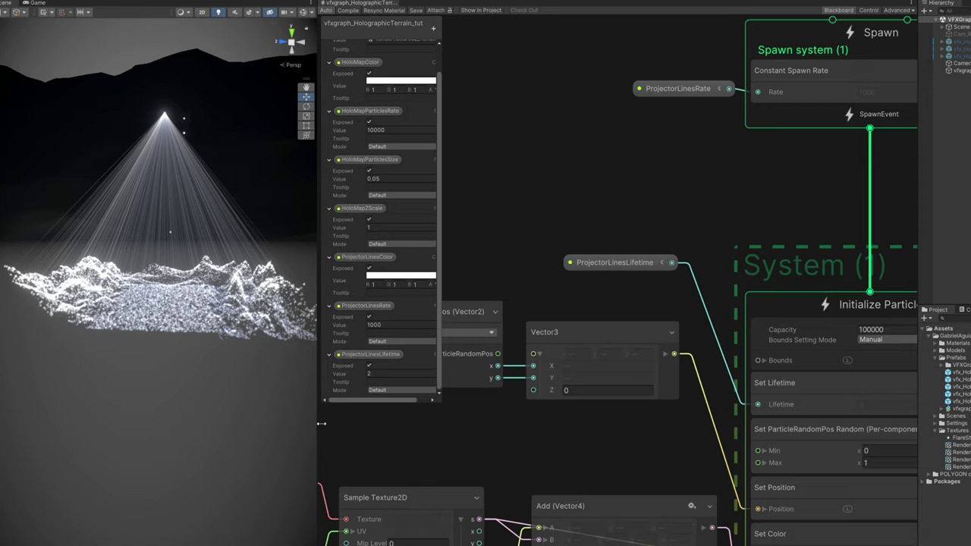
Step: Examine the terrain and projector lines from above in an enlarged scene view and check the Camera_RenderTextureTut preview
drag(321, 424, 563, 424)
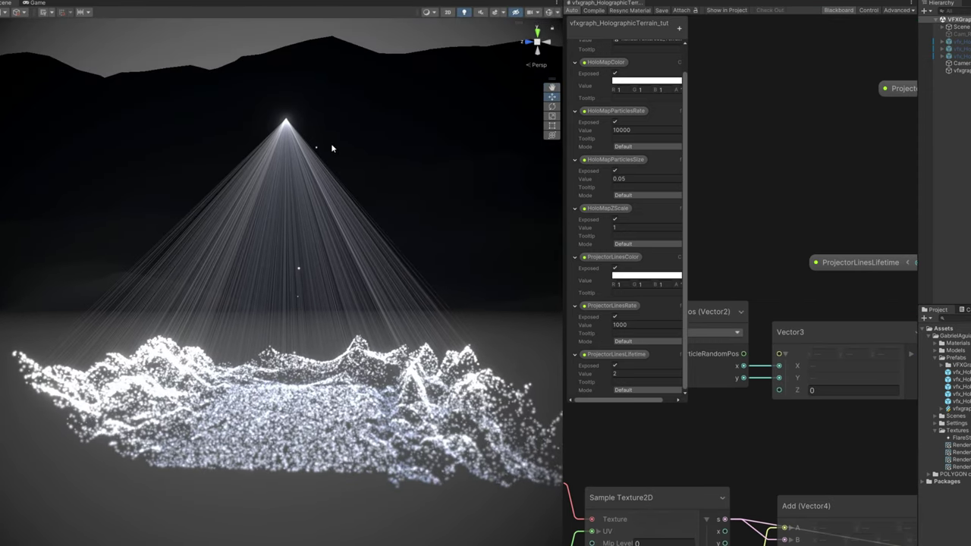
right_drag(301, 121, 306, 41)
right_drag(314, 356, 311, 477)
click(961, 63)
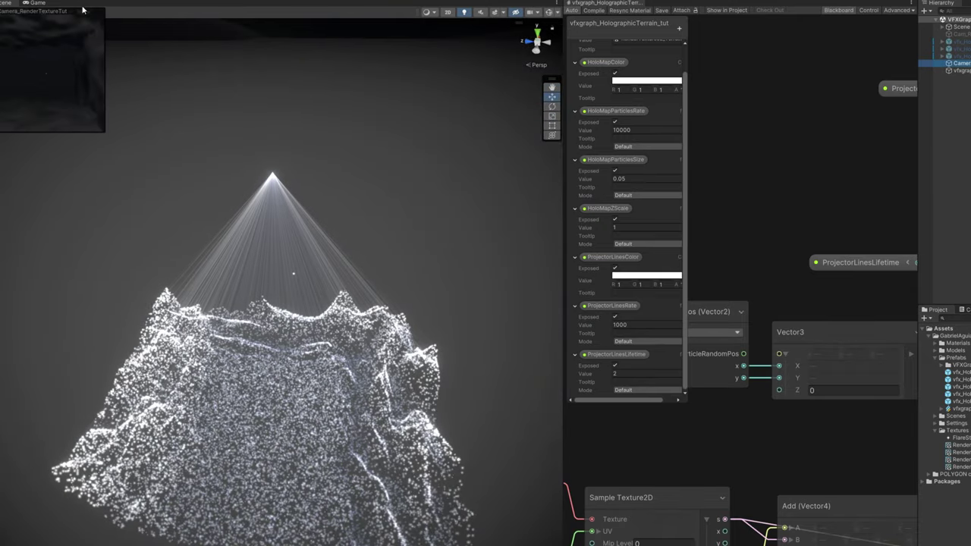
drag(77, 11, 542, 229)
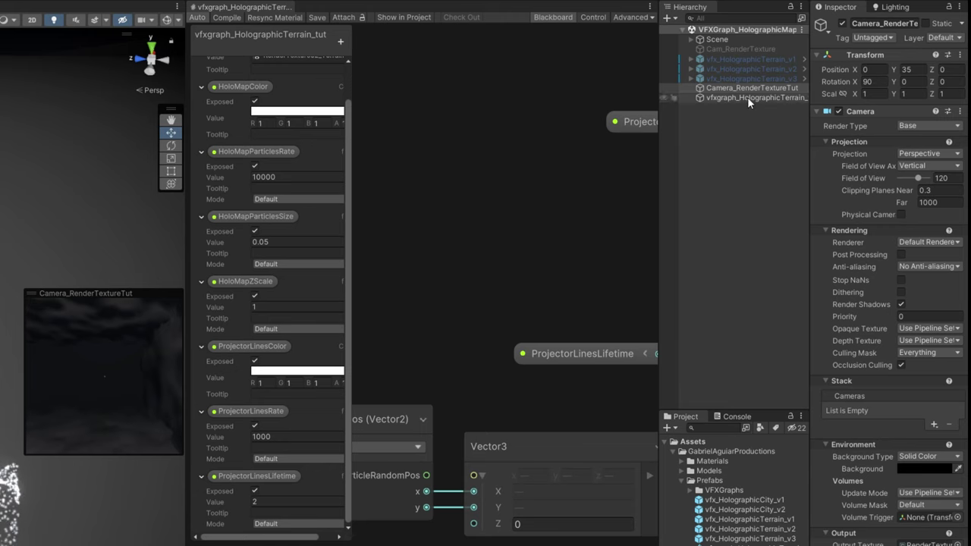
Step: Assign the holographic terrain VFX object to the TransparentFX layer
click(774, 96)
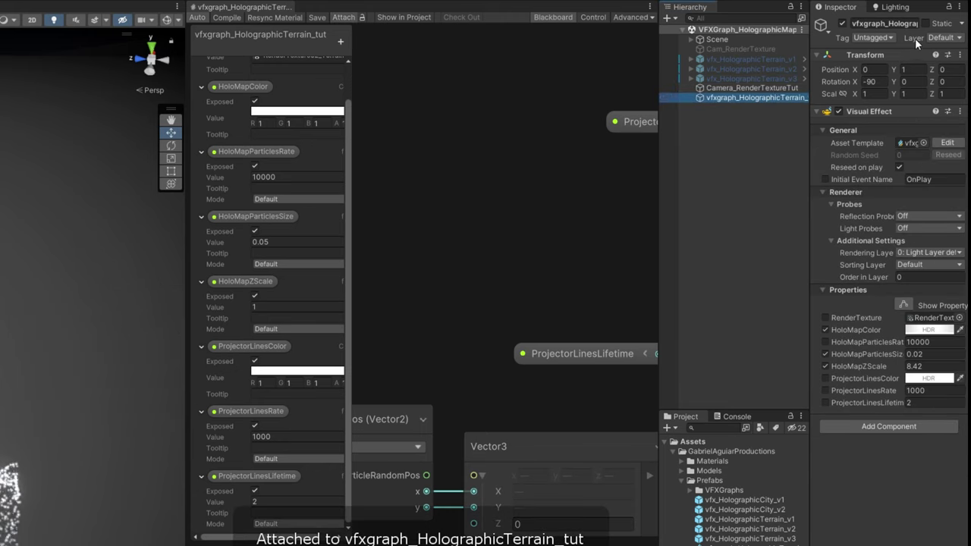
click(939, 38)
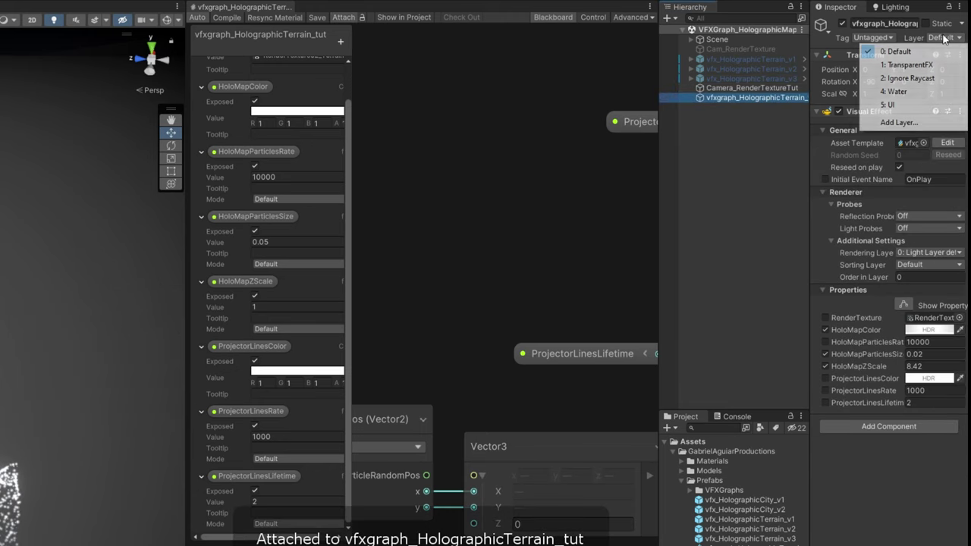
click(914, 64)
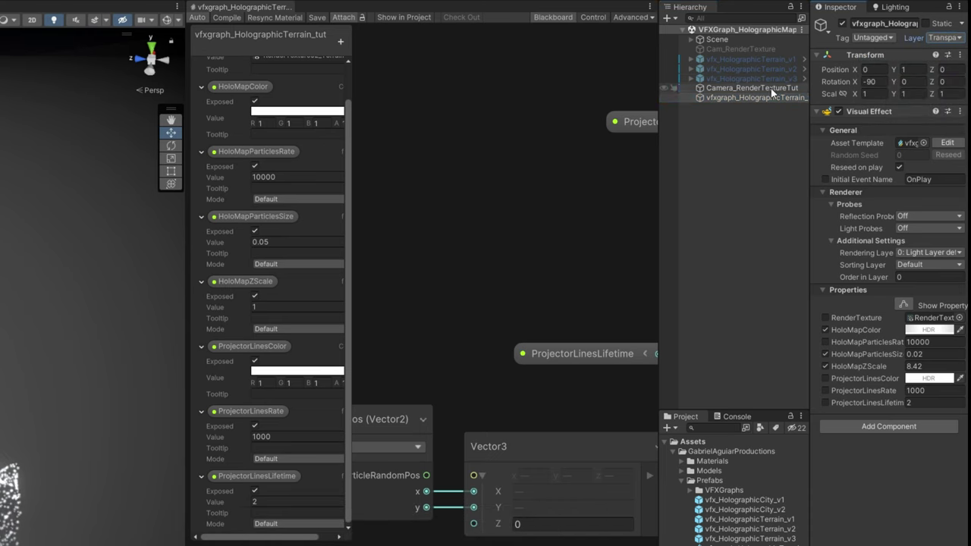
Step: Exclude the TransparentFX layer from Camera_RenderTextureTut's culling mask and save the scene
click(767, 88)
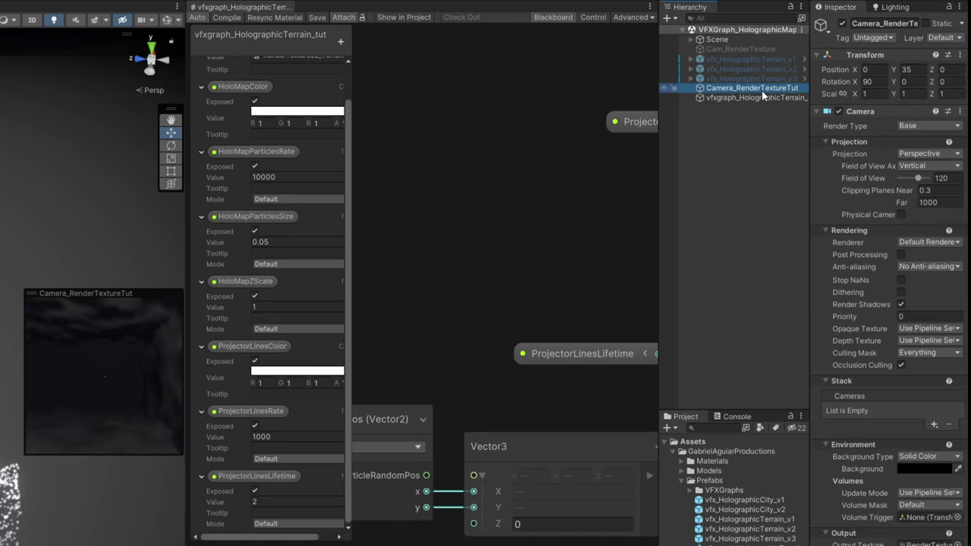
click(929, 353)
click(898, 401)
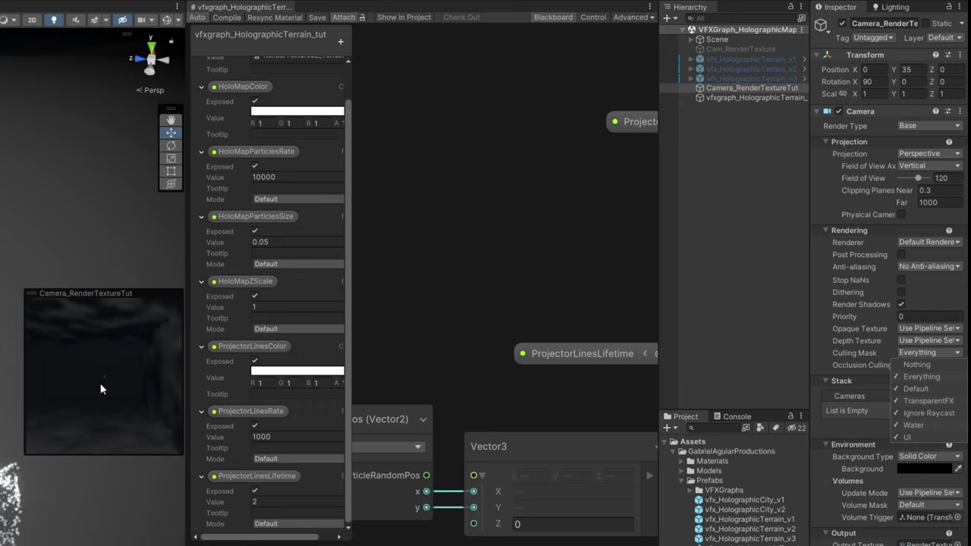
click(721, 314)
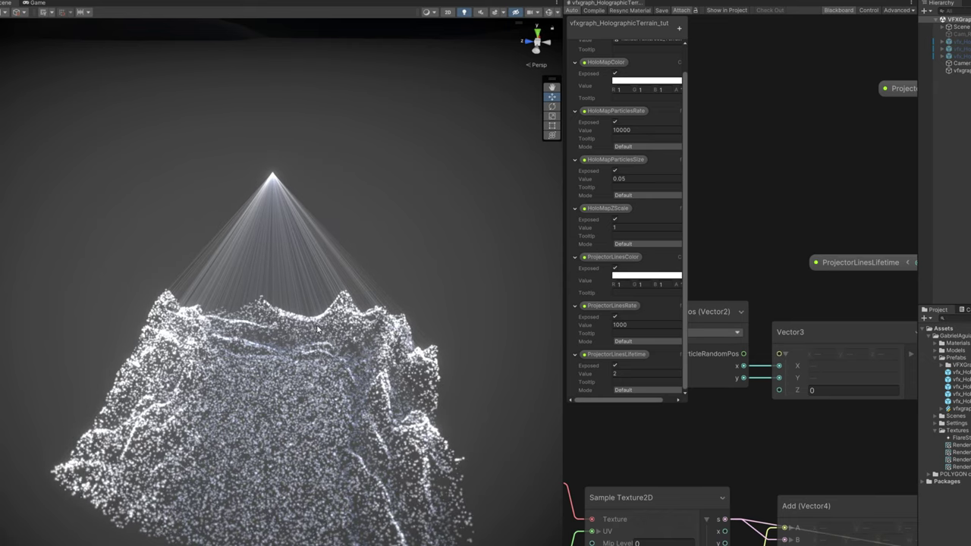
key(ctrl+s)
Step: Duplicate the HOLOGRAPHIC MAP node group into the empty graph space beyond the PROJECTOR LINES group
drag(564, 413, 210, 413)
scroll(801, 195, down, 8)
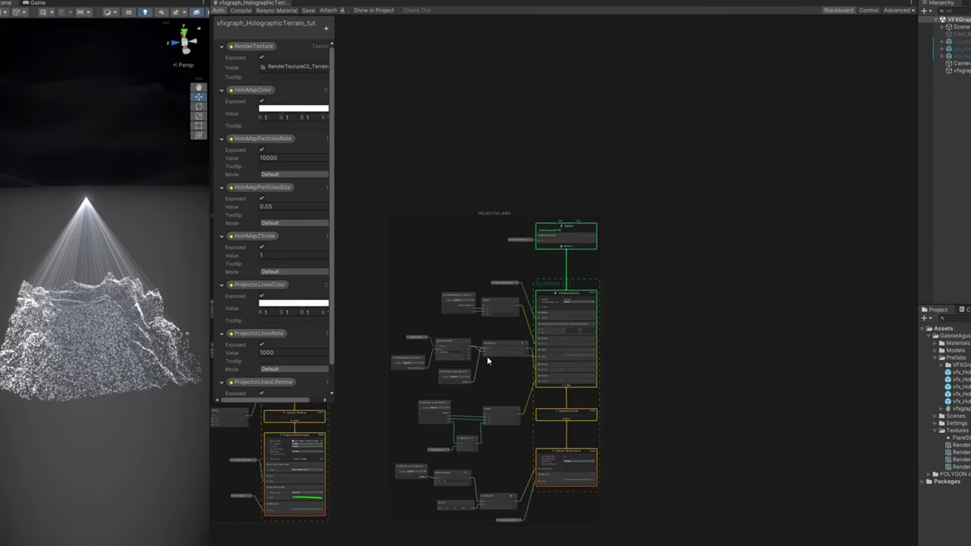
scroll(591, 150, up, 1)
drag(699, 535, 625, 458)
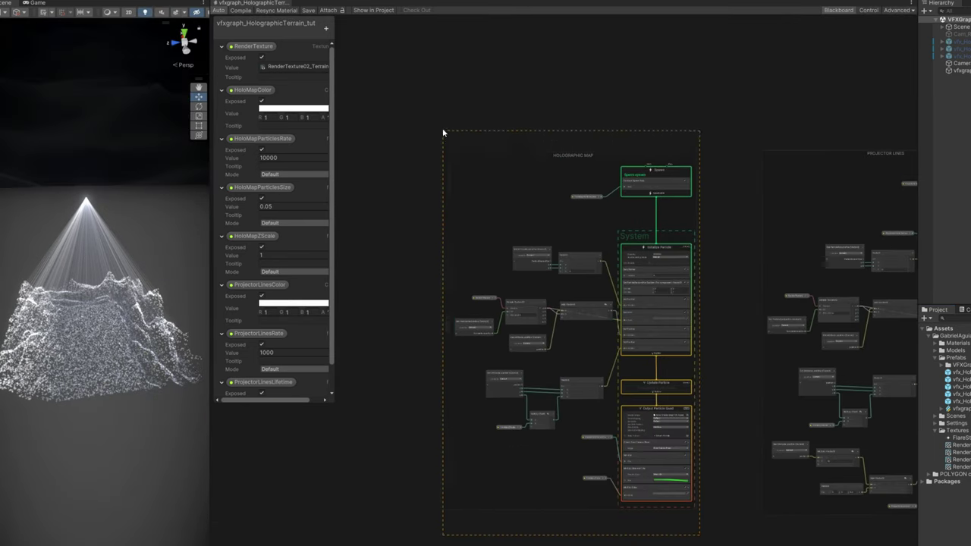
drag(442, 130, 442, 129)
middle_drag(796, 191, 331, 189)
scroll(720, 184, up, 1)
middle_drag(721, 183, 546, 186)
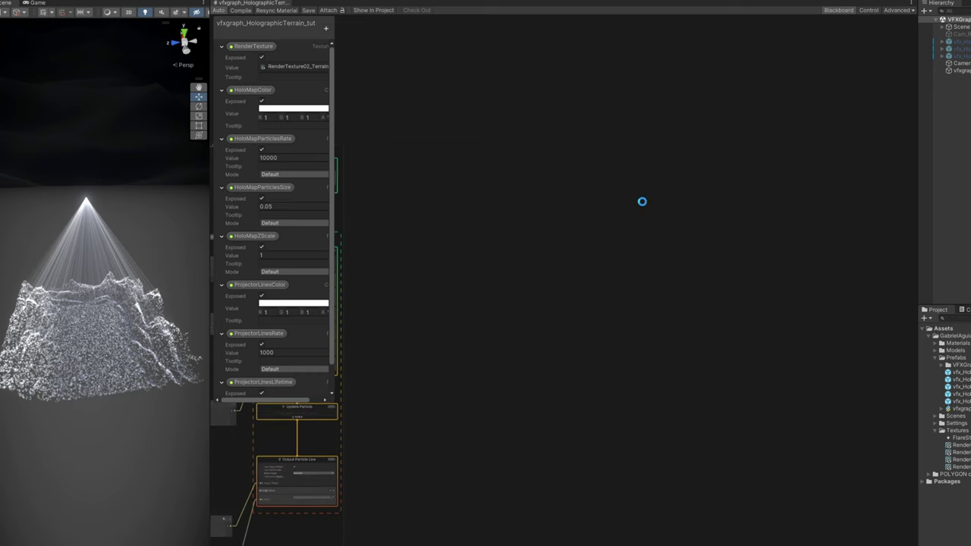
key(ctrl+v)
scroll(626, 99, up, 7)
Step: Remove the HoloMapParticlesRate node from the copied group's spawn rate and rename the group SCANNING LINES
click(626, 100)
click(511, 225)
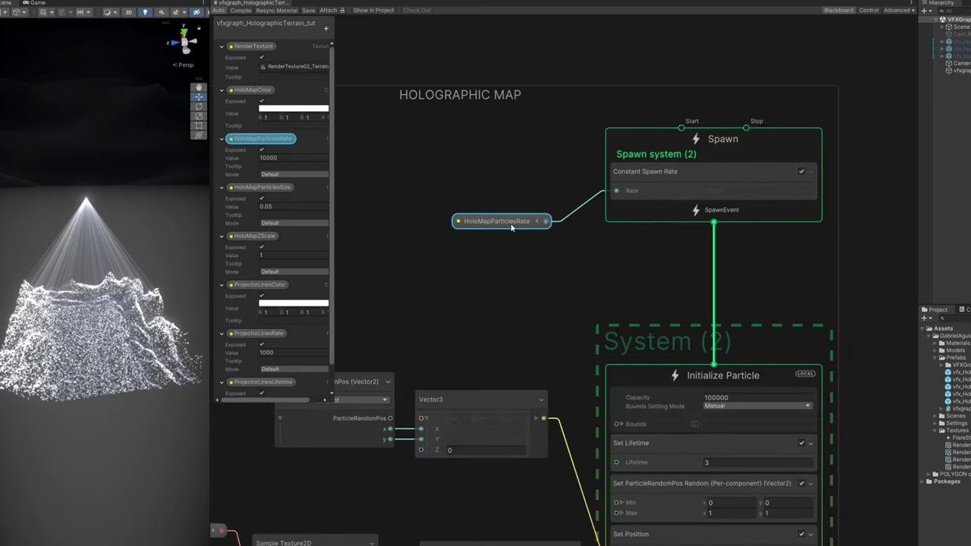
key(Delete)
middle_drag(426, 124, 622, 140)
double_click(619, 110)
text(P)
text(SCANNING LINES)
key(Return)
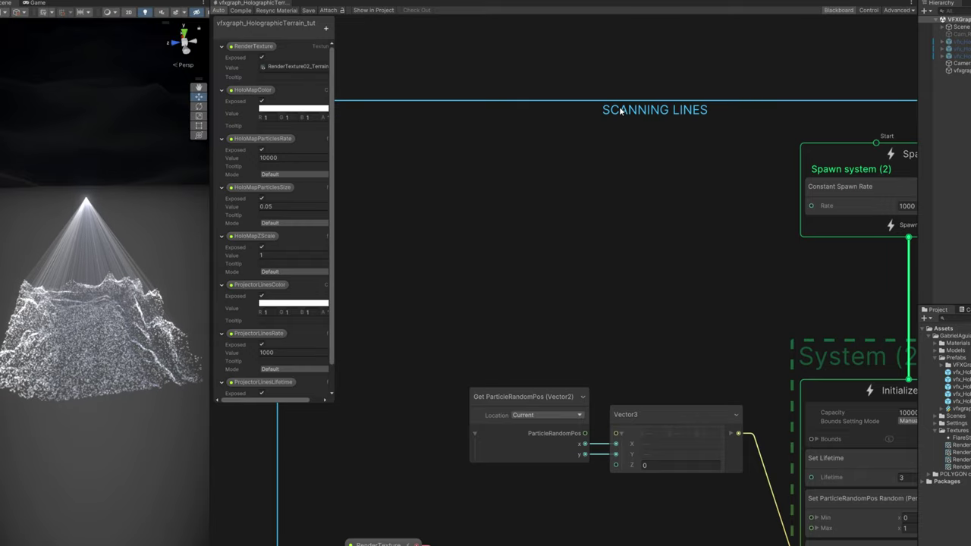
Step: Set the minimum Y of the ParticleRandomPos random block to 1 in the scanning lines system
middle_drag(743, 349, 591, 115)
middle_drag(647, 260, 572, 245)
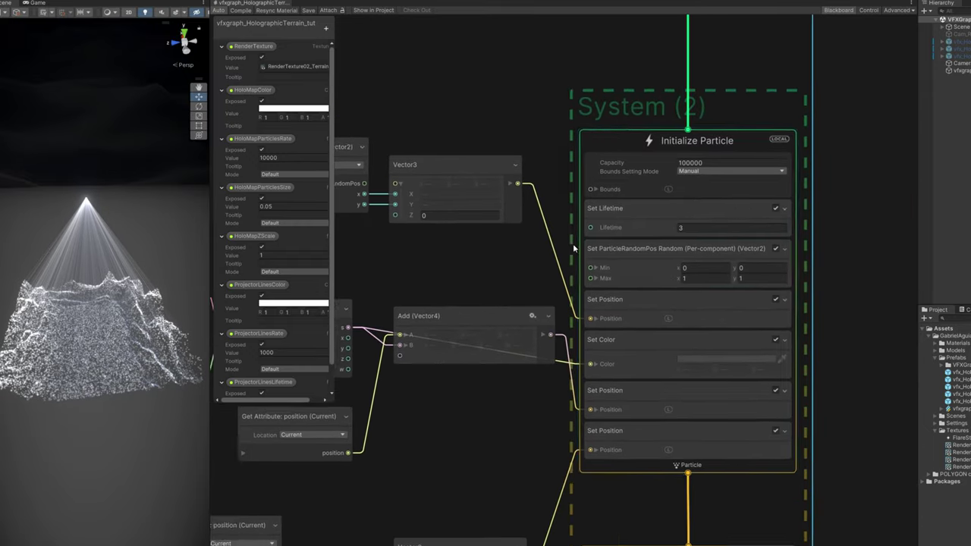
scroll(732, 273, up, 5)
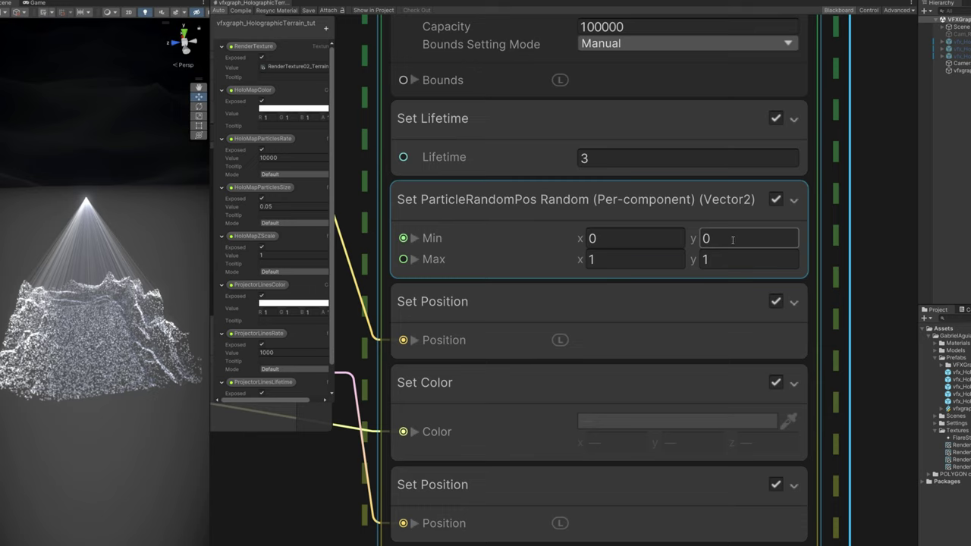
click(727, 241)
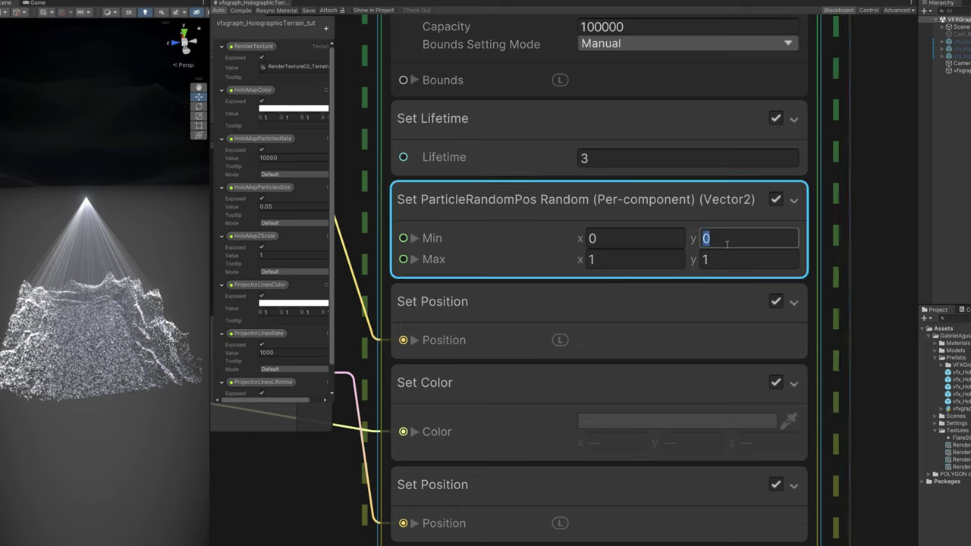
text(1)
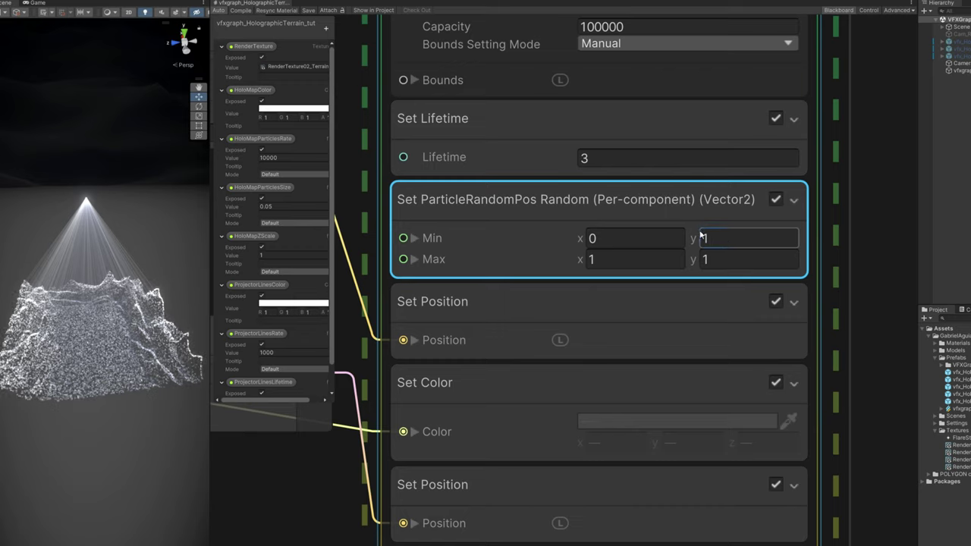
drag(217, 469, 431, 470)
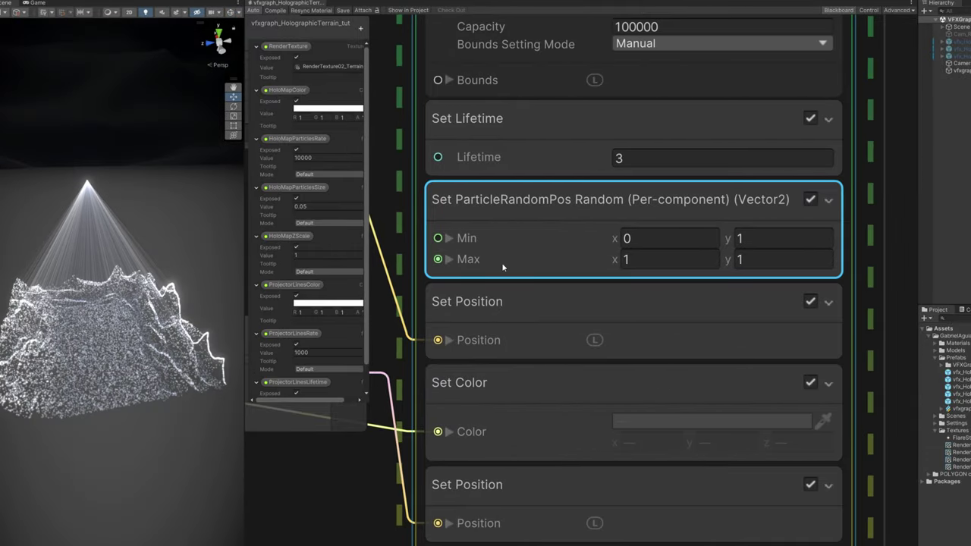
Step: Expand the Min and Max components of the scanning lines' ParticleRandomPos block and add a Sample Curve node
scroll(503, 262, down, 3)
middle_drag(397, 171, 580, 175)
click(657, 244)
click(657, 284)
middle_drag(564, 243, 687, 258)
scroll(687, 258, down, 4)
drag(697, 144, 531, 201)
drag(531, 171, 531, 205)
key(space)
text(sample)
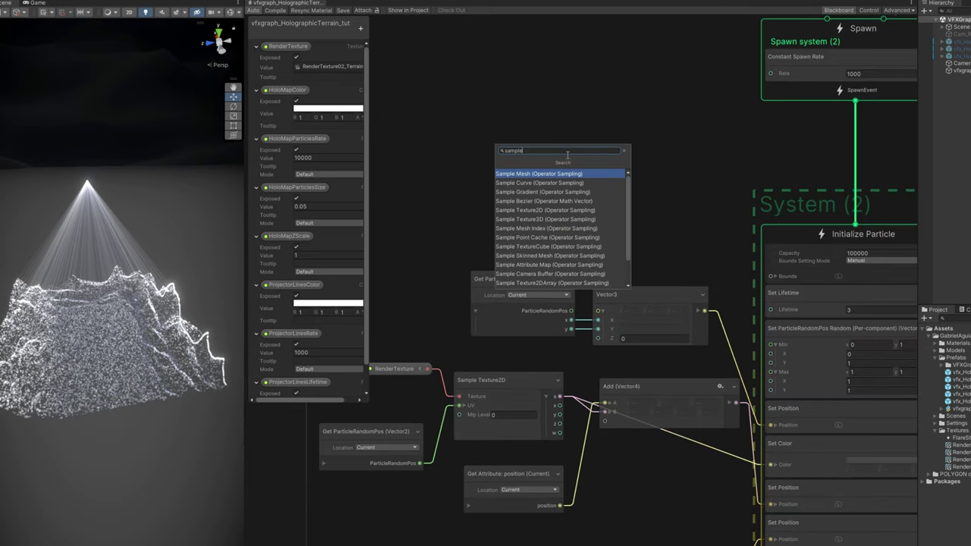
key(Down)
key(Return)
Step: Shape the Sample Curve as a straight descent from 1 at the start key to 0 at the end key
click(611, 186)
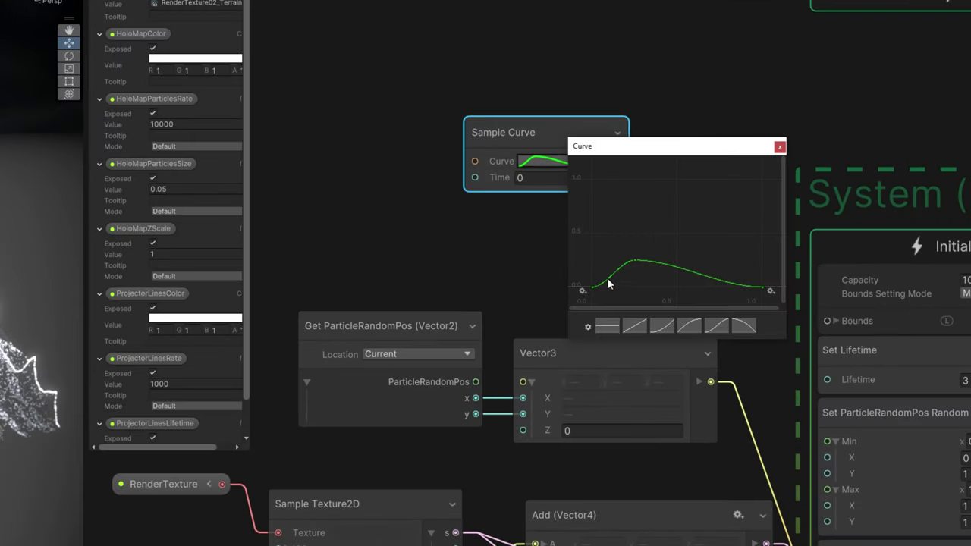
right_click(593, 290)
click(611, 310)
text(1)
key(Return)
right_click(762, 181)
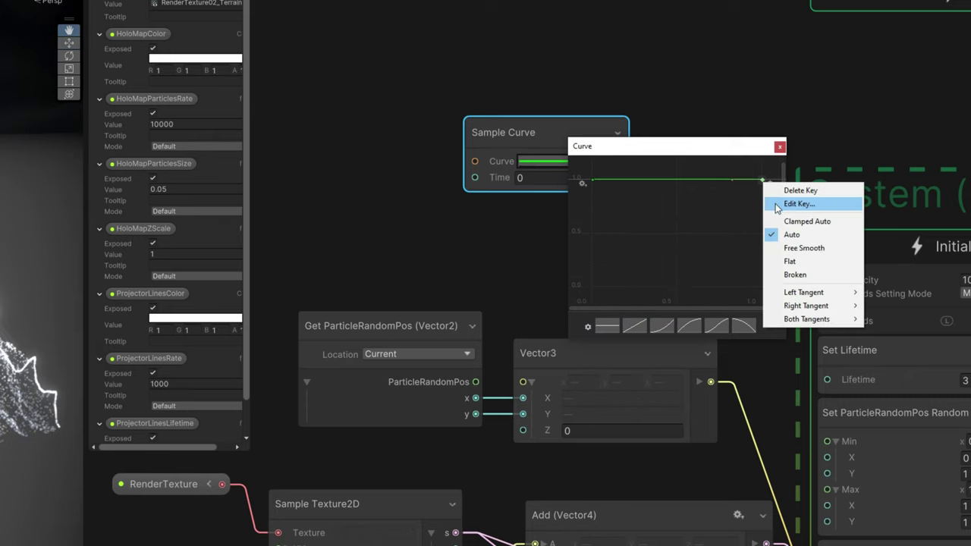
click(775, 204)
key(Return)
click(779, 147)
Step: Link the Sample Curve output to the Y components of both Min and Max in the ParticleRandomPos block
middle_drag(736, 173, 555, 41)
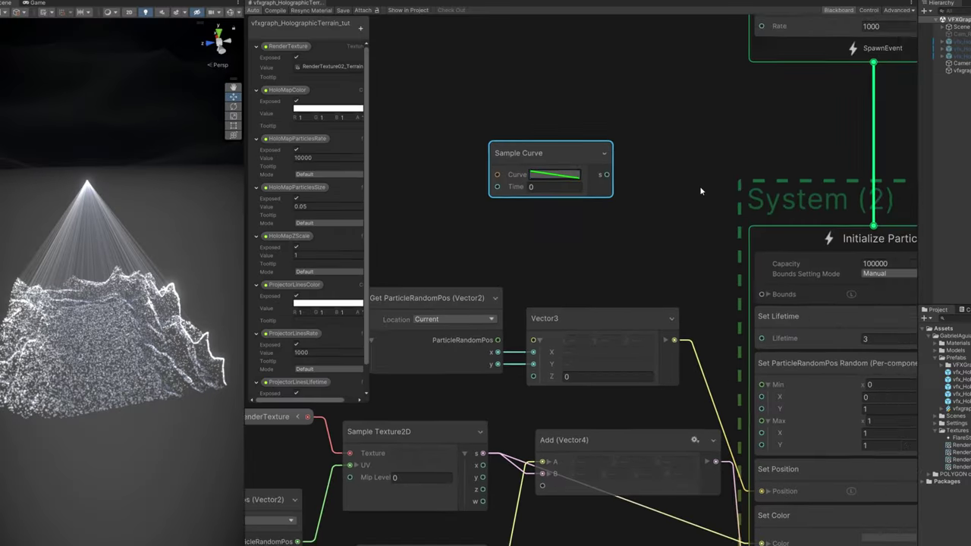
drag(511, 84, 666, 317)
drag(511, 83, 665, 354)
Step: Drive the Sample Curve's Time input with a Total Time (VFX) node multiplied by 0.1
middle_drag(500, 156, 774, 261)
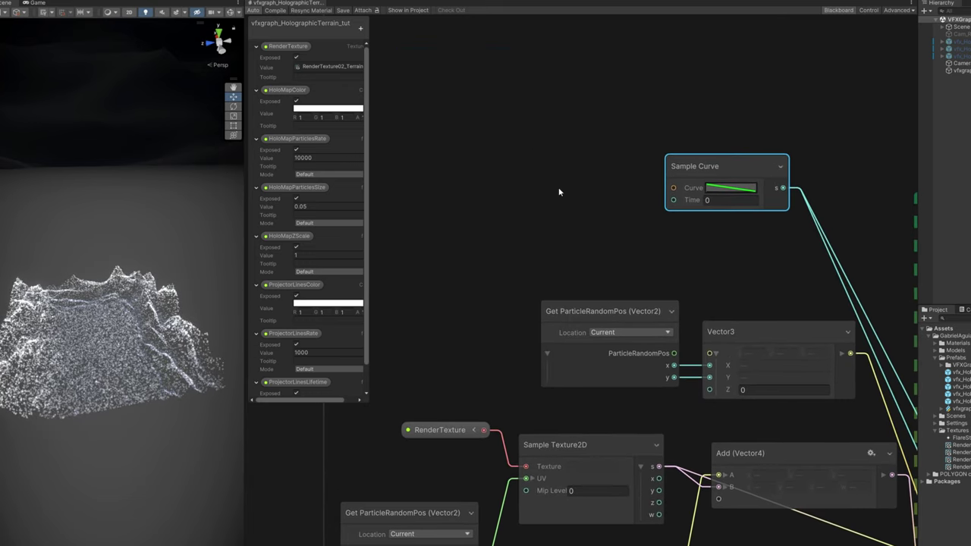
key(space)
text(tot)
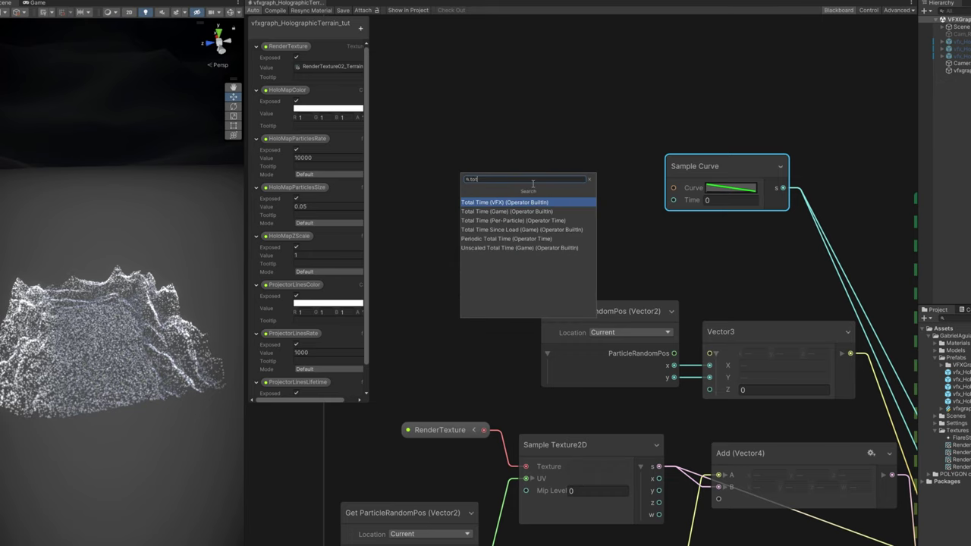
key(Return)
drag(605, 225, 565, 216)
text(multiply)
key(Return)
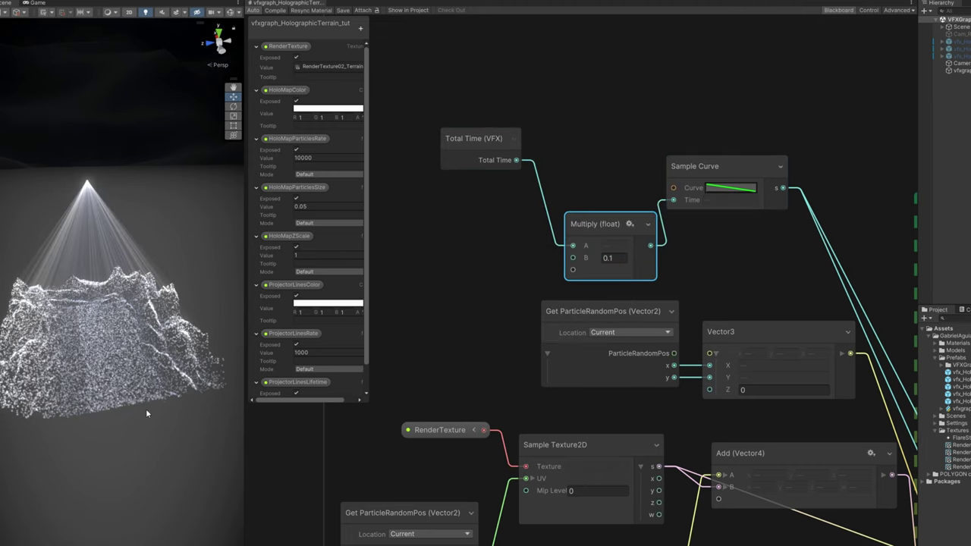
Step: Replace the property node feeding the scanning lines' Multiply Color block with an HDR blue of 68.26667, 198.7765, 493.9294
alt+drag(105, 433, 70, 330)
scroll(378, 457, down, 5)
middle_drag(583, 360, 574, 18)
scroll(687, 428, up, 4)
click(503, 379)
key(Delete)
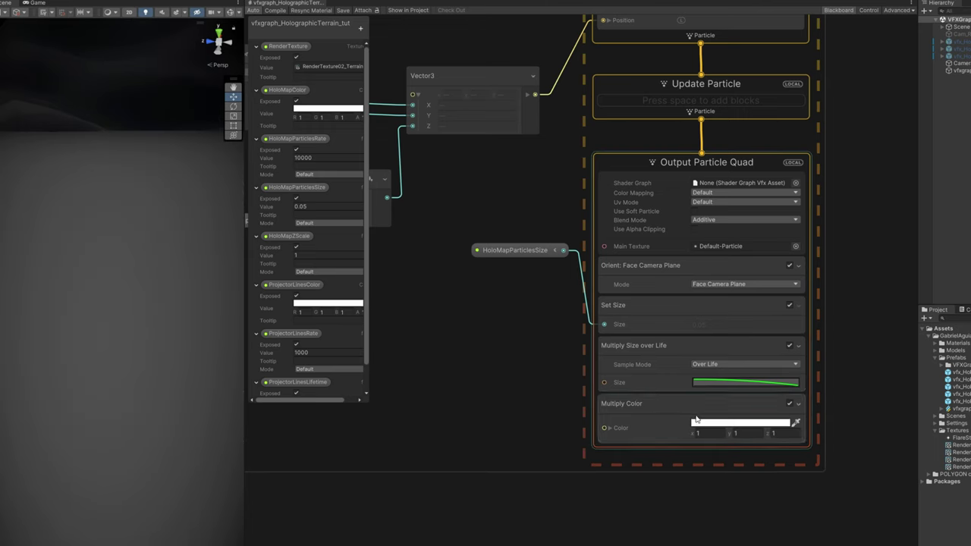
click(710, 426)
click(764, 424)
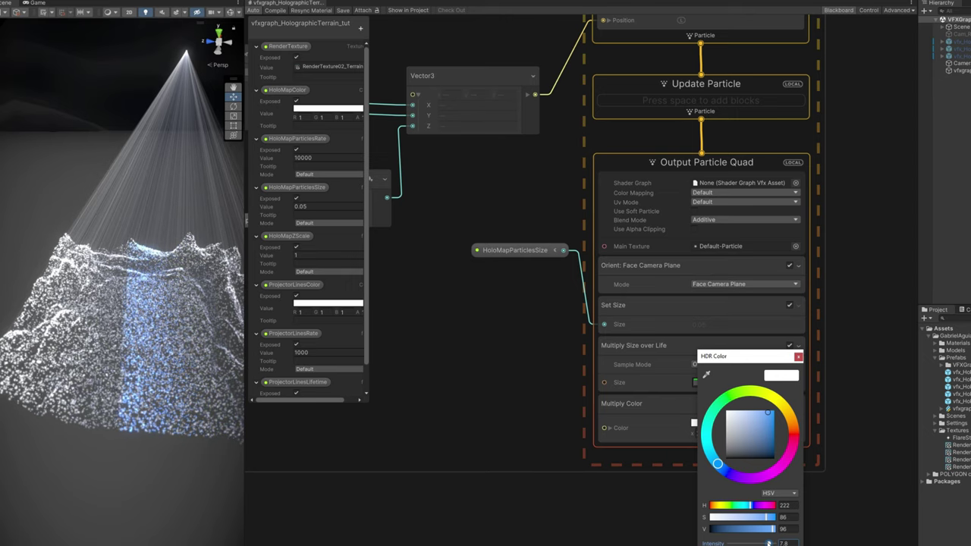
click(569, 521)
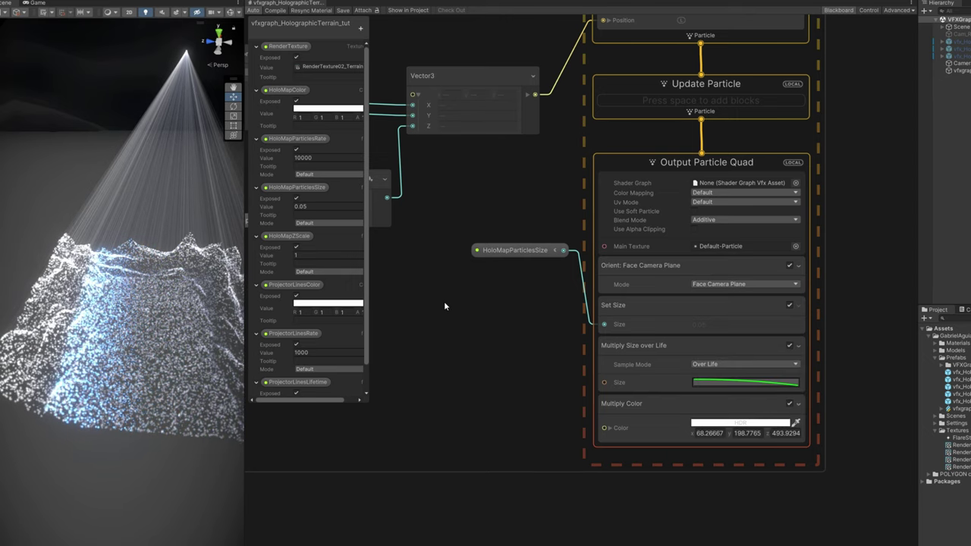
Step: Set the scanning lines' particle lifetime to 1 and view the terrain's edge in the scene
middle_drag(444, 299, 470, 506)
middle_drag(522, 218, 521, 439)
scroll(785, 217, up, 2)
scroll(749, 197, up, 1)
click(713, 186)
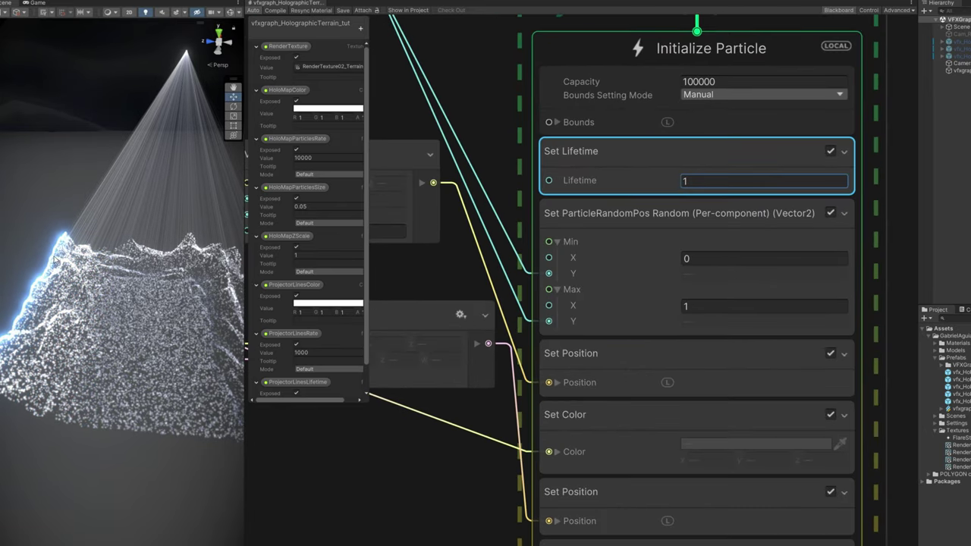
alt+drag(54, 259, 91, 210)
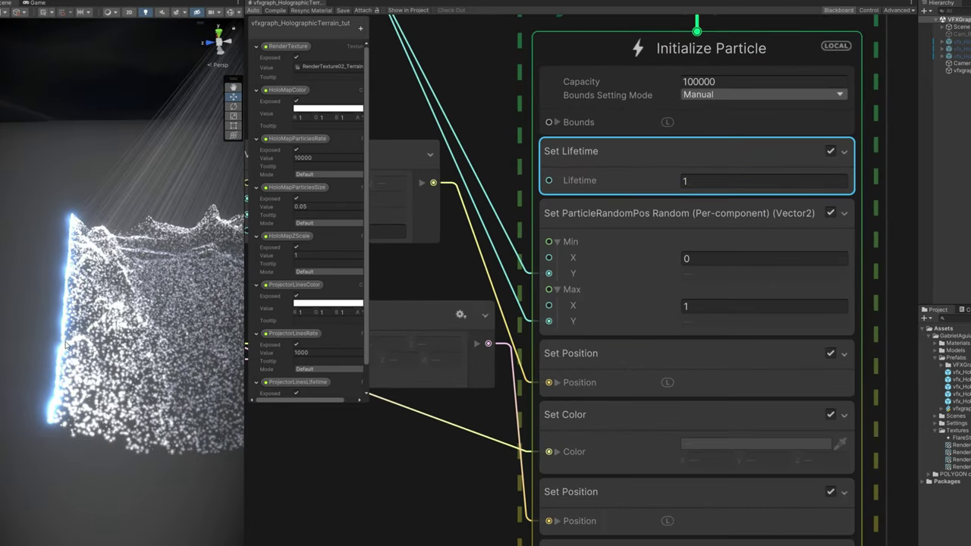
Step: Inspect the Sample Curve's end key and watch how the scanning line sweeps across the terrain
scroll(440, 166, down, 4)
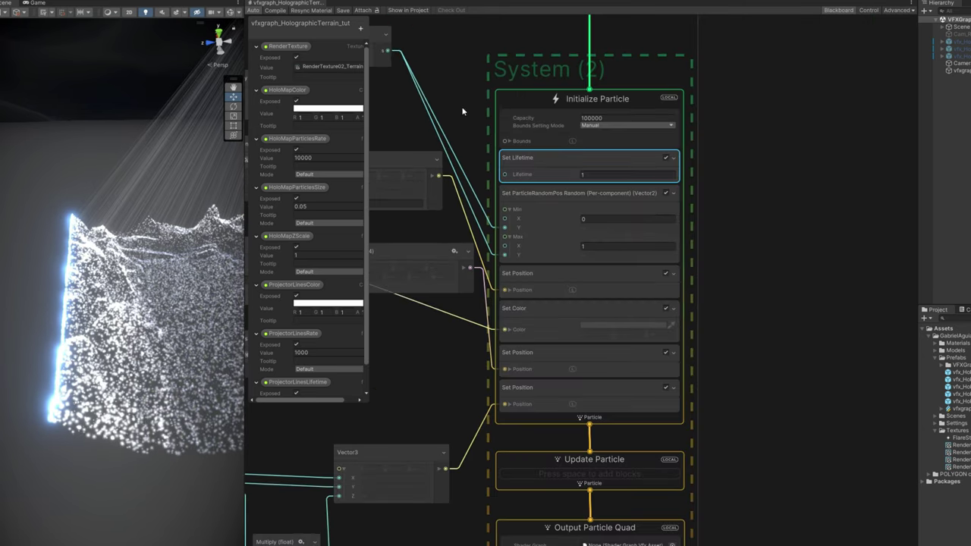
middle_drag(459, 107, 705, 371)
scroll(592, 313, up, 3)
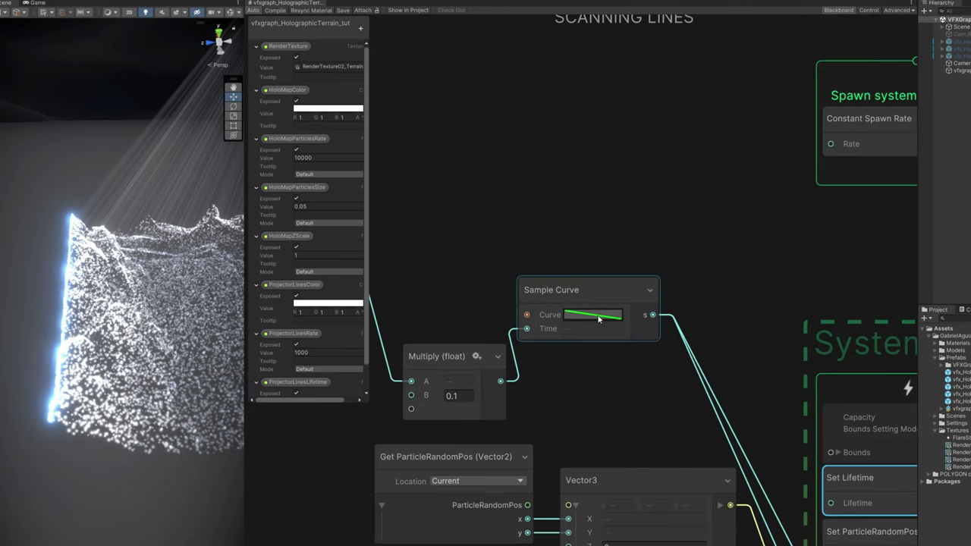
click(594, 317)
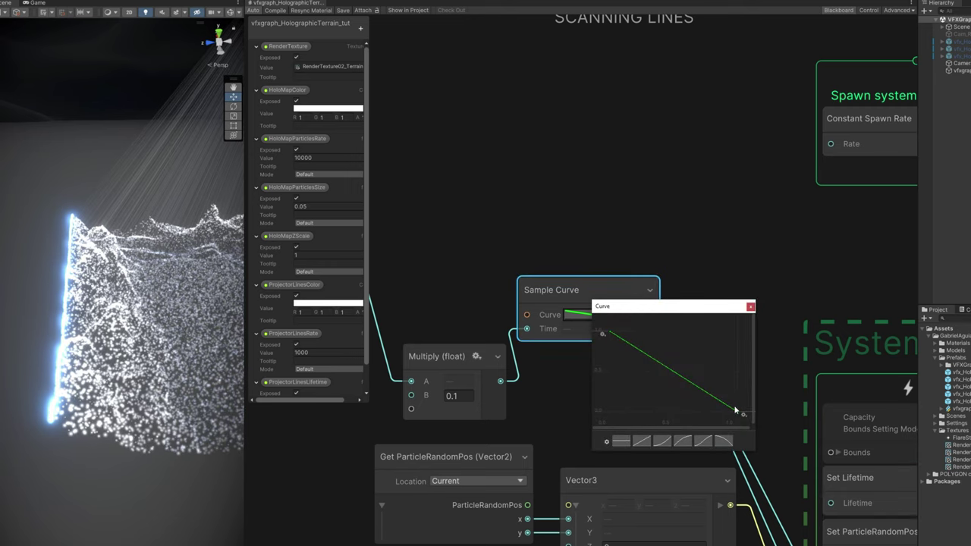
click(743, 417)
click(761, 436)
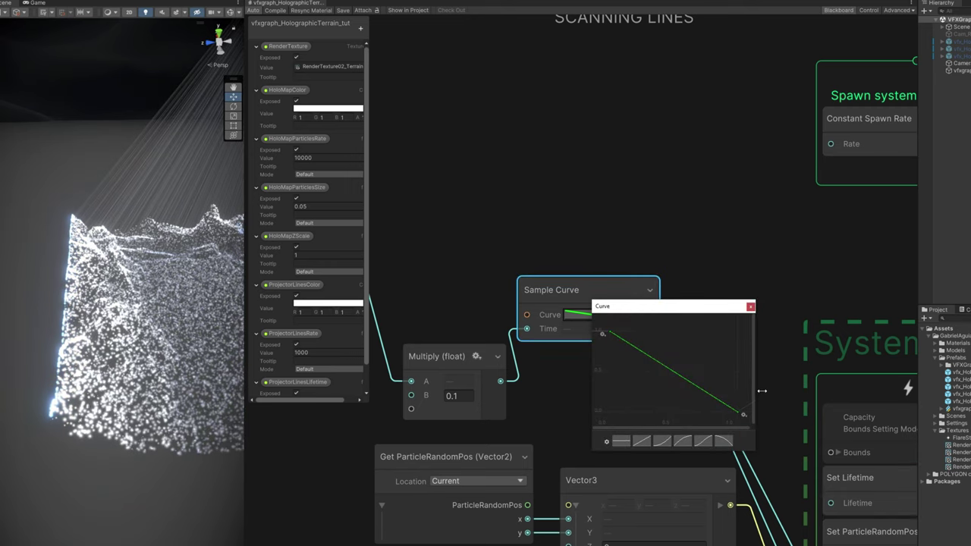
drag(761, 392, 823, 392)
click(459, 123)
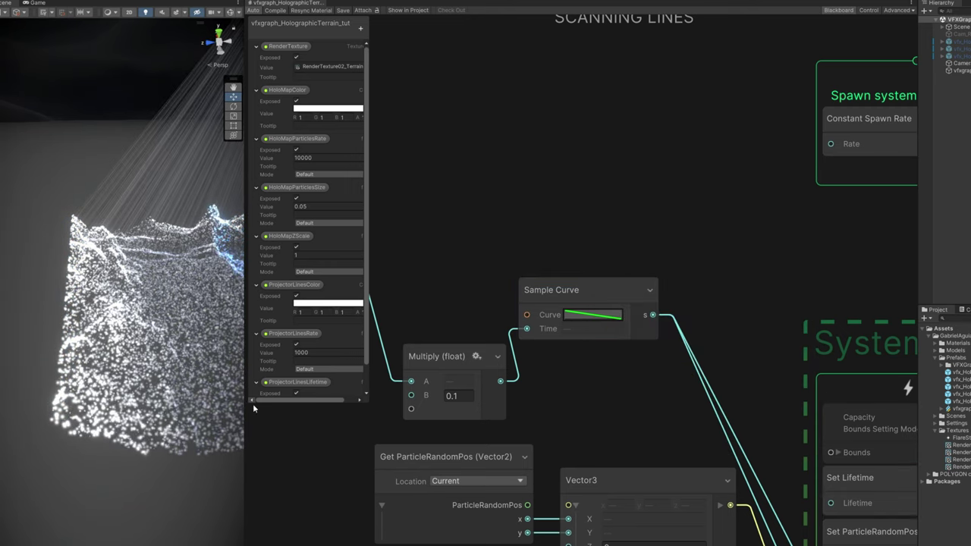
alt+drag(186, 373, 274, 417)
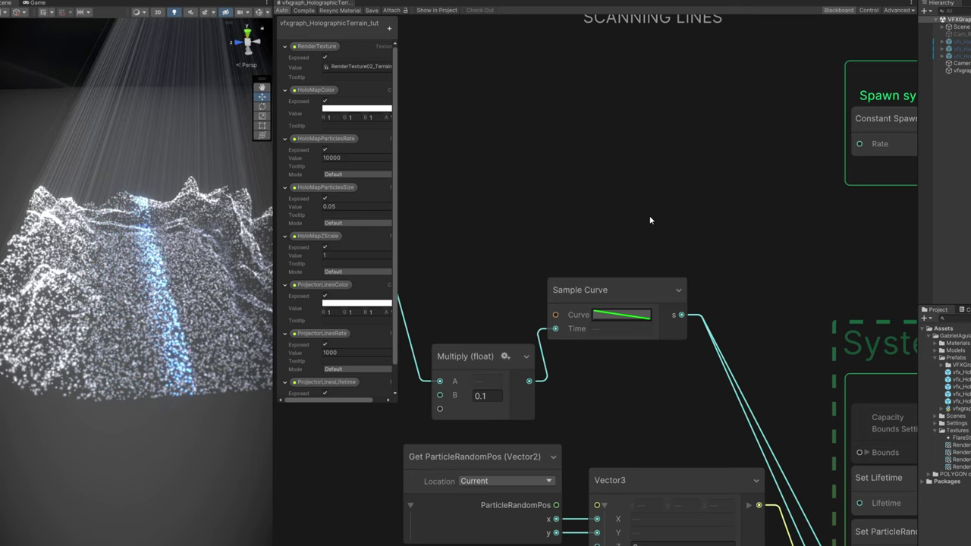
Step: Add a Periodic Burst block to the scanning lines' Spawn context with Count 250 and Delay 0.3
middle_drag(701, 218, 433, 282)
click(651, 237)
key(space)
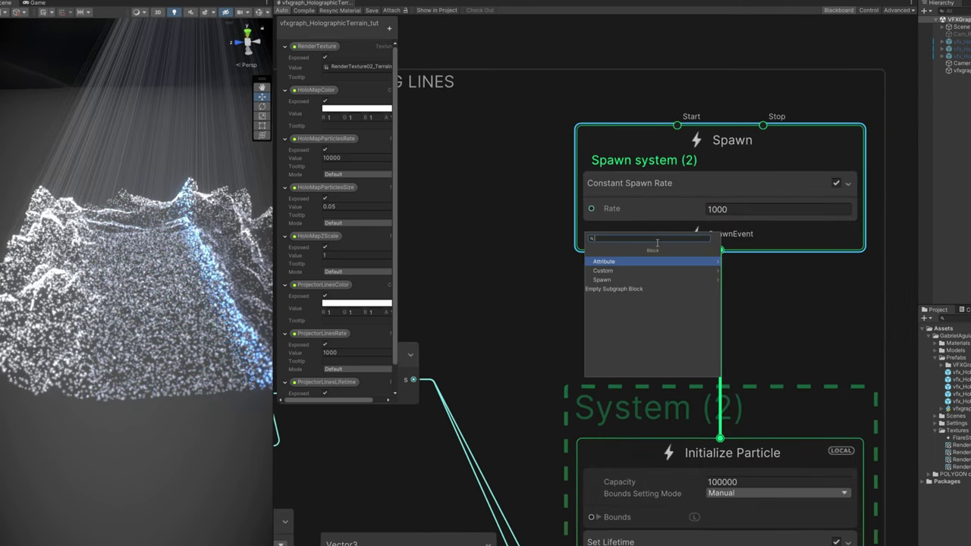
text(peri)
key(Return)
click(724, 302)
text(250)
click(719, 313)
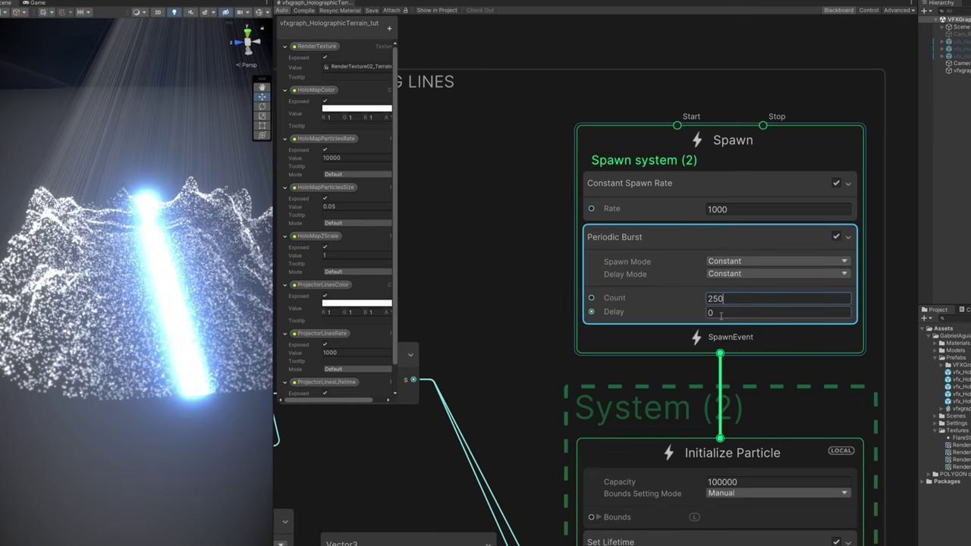
text(0.3)
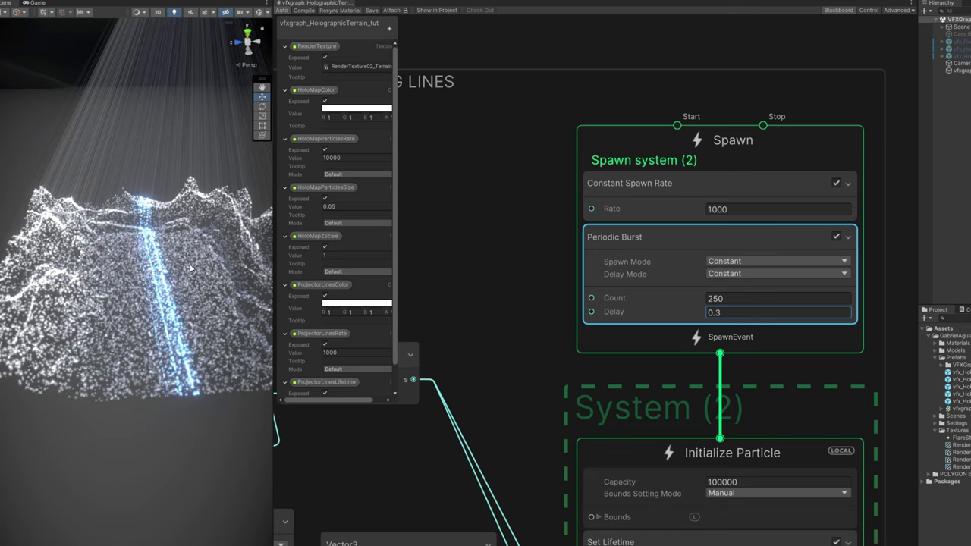
scroll(142, 264, down, 3)
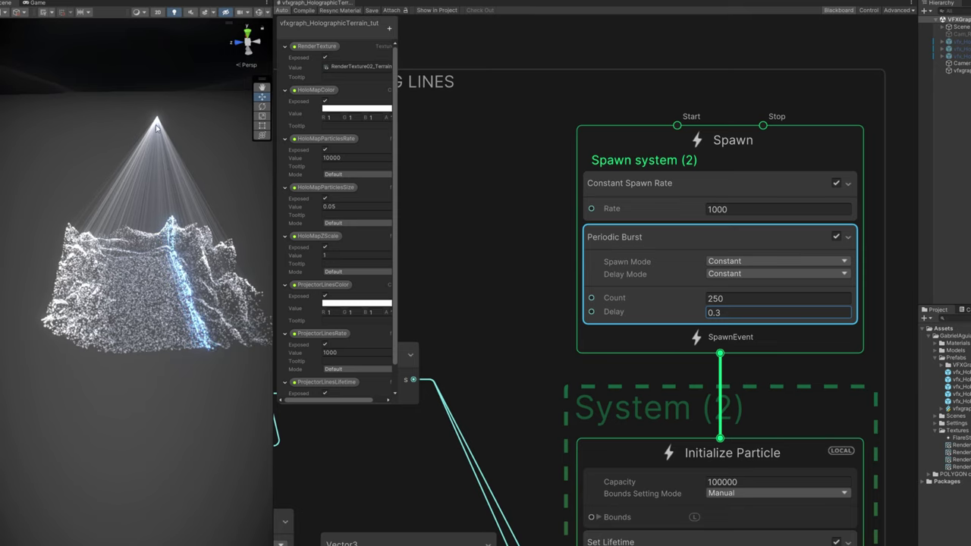
Step: Duplicate the PROJECTOR LINES node group into the empty graph space beyond the SCANNING LINES group
scroll(429, 330, down, 6)
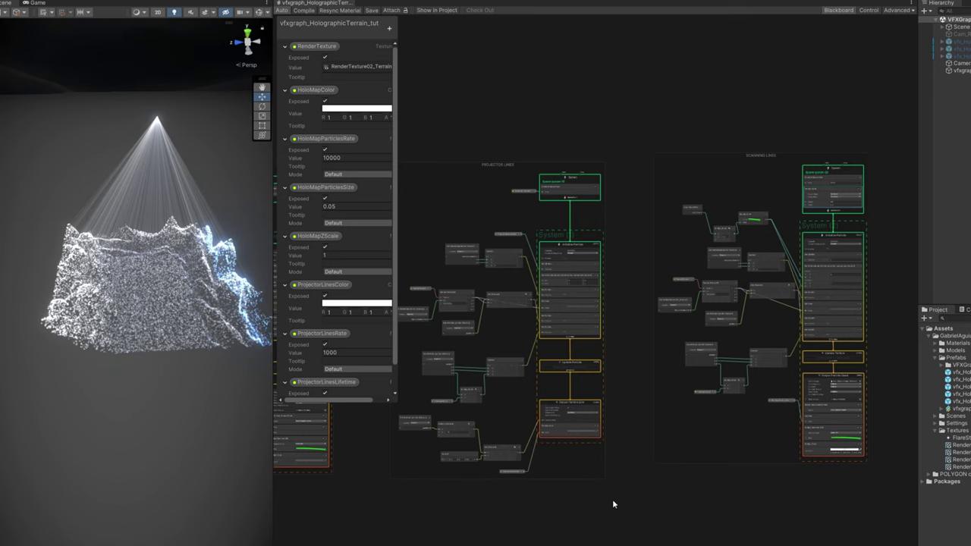
drag(394, 158, 386, 147)
middle_drag(736, 126, 724, 126)
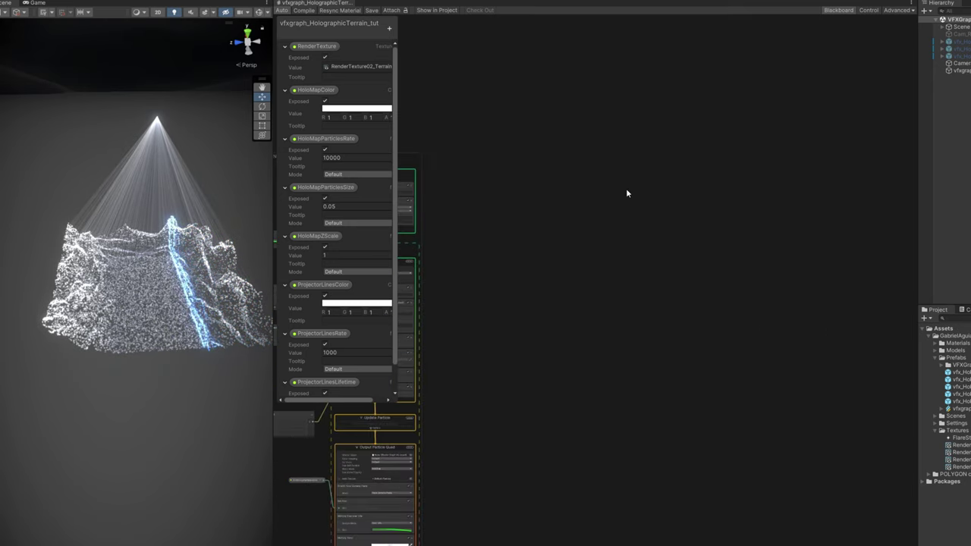
key(ctrl+v)
drag(594, 96, 608, 154)
middle_drag(633, 203, 677, 157)
scroll(678, 161, up, 5)
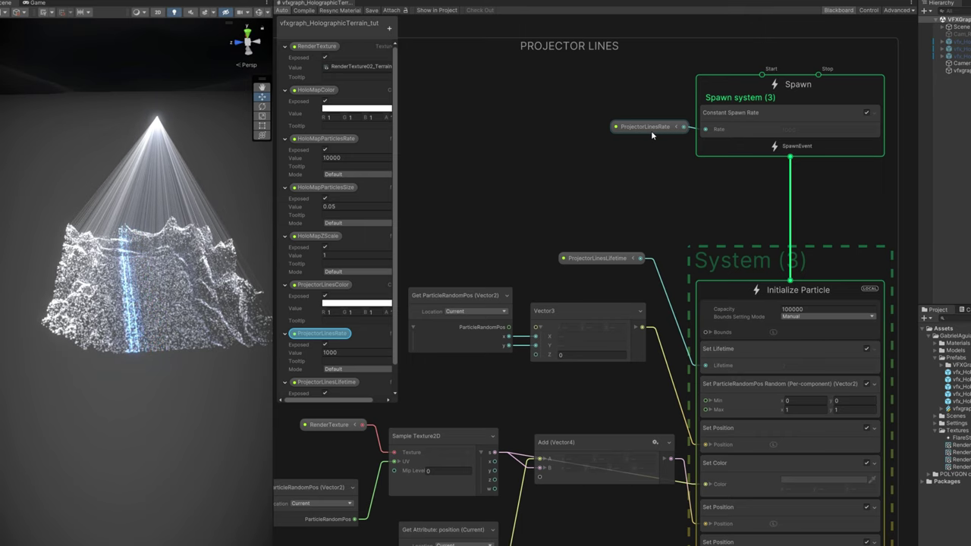
Step: Expand the duplicated block's ParticleRandomPos Min and Max into X and Y components, and move the ProjectorLinesLifetime node up toward ProjectorLinesRate
middle_drag(858, 264, 781, 182)
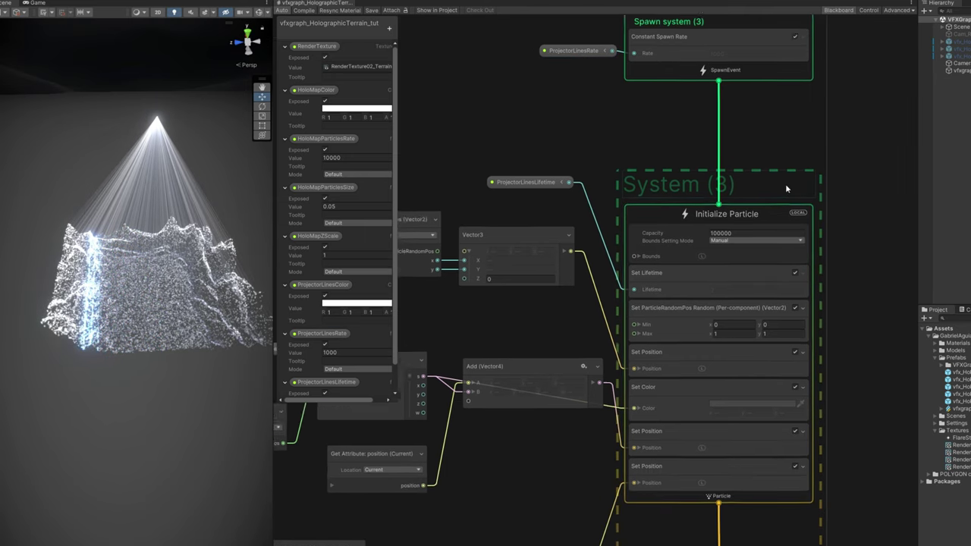
scroll(695, 291, up, 2)
click(616, 328)
click(614, 363)
scroll(667, 250, down, 3)
click(704, 195)
drag(704, 194, 693, 140)
Step: Copy the Total Time, Multiply and Sample Curve nodes from the SCANNING LINES group into the duplicated PROJECTOR LINES group
scroll(667, 144, down, 4)
middle_drag(413, 163, 609, 188)
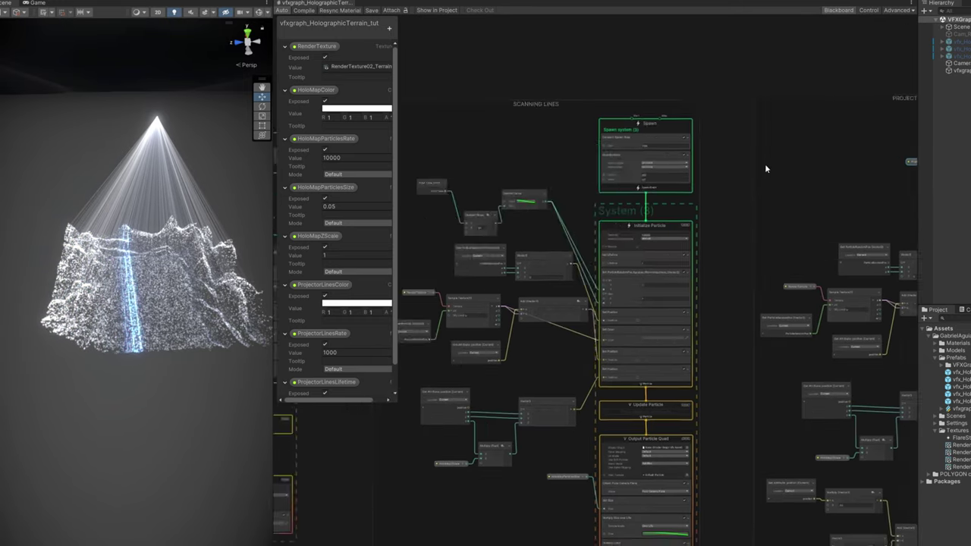
scroll(533, 189, up, 4)
drag(533, 188, 587, 197)
drag(709, 165, 500, 232)
middle_drag(629, 246, 304, 251)
middle_drag(842, 237, 438, 226)
key(ctrl+v)
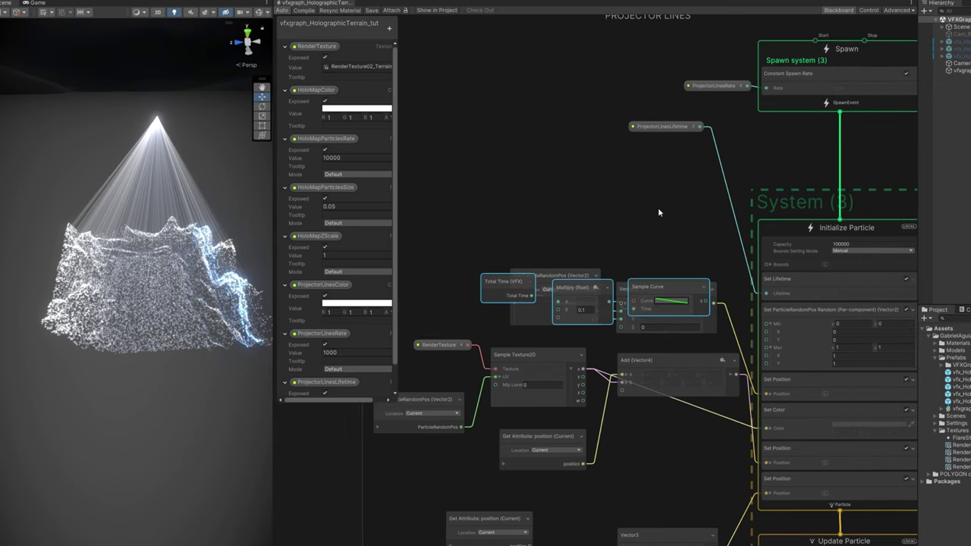
Step: Place the pasted nodes above Get ParticleRandomPos and connect the Sample Curve output to the Y components of ParticleRandomPos Min and Max
drag(655, 289, 663, 202)
middle_drag(719, 220, 664, 219)
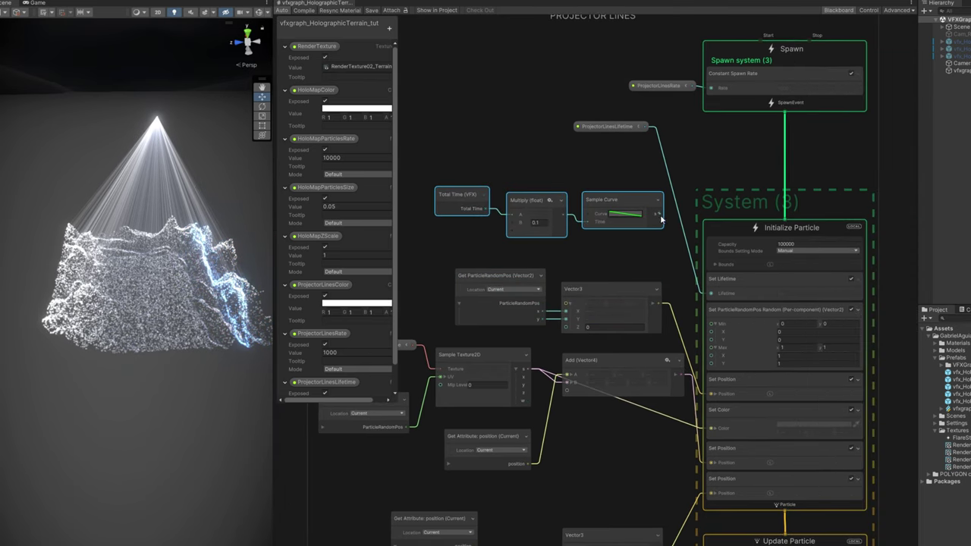
drag(662, 222, 710, 339)
drag(661, 214, 711, 364)
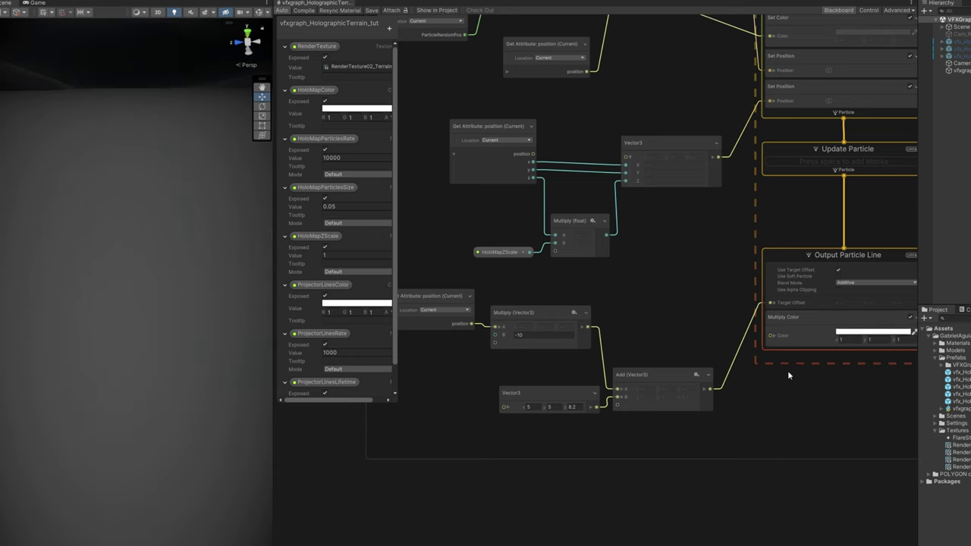
Step: Set the duplicated Output Particle Line's Multiply Color to a blue HDR color with H 218, S 87, V 92 and a raised intensity
click(850, 333)
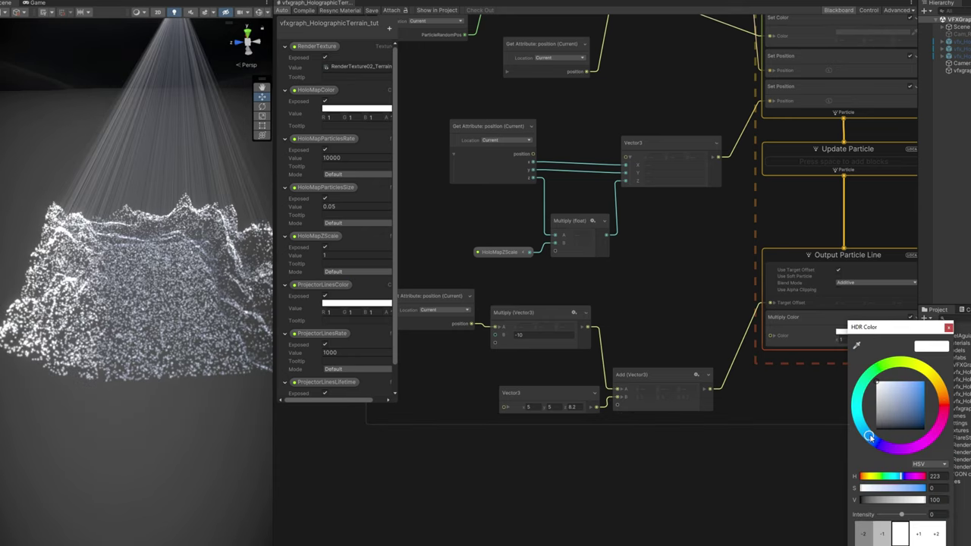
drag(910, 393, 923, 393)
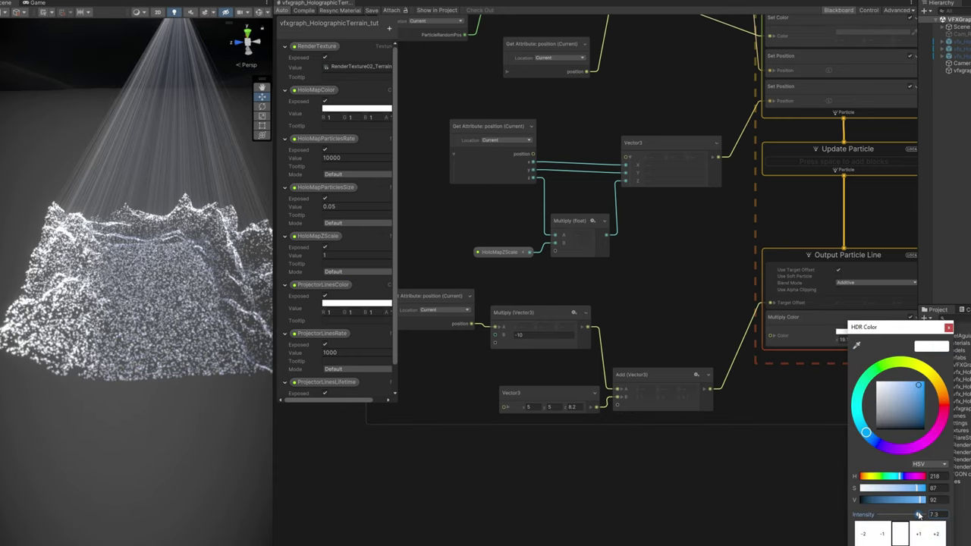
click(911, 515)
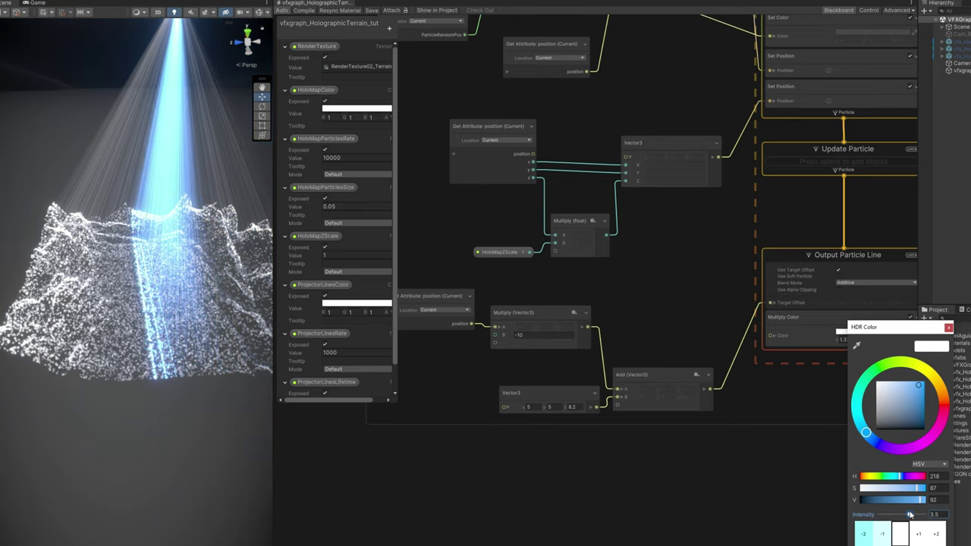
drag(911, 515, 907, 515)
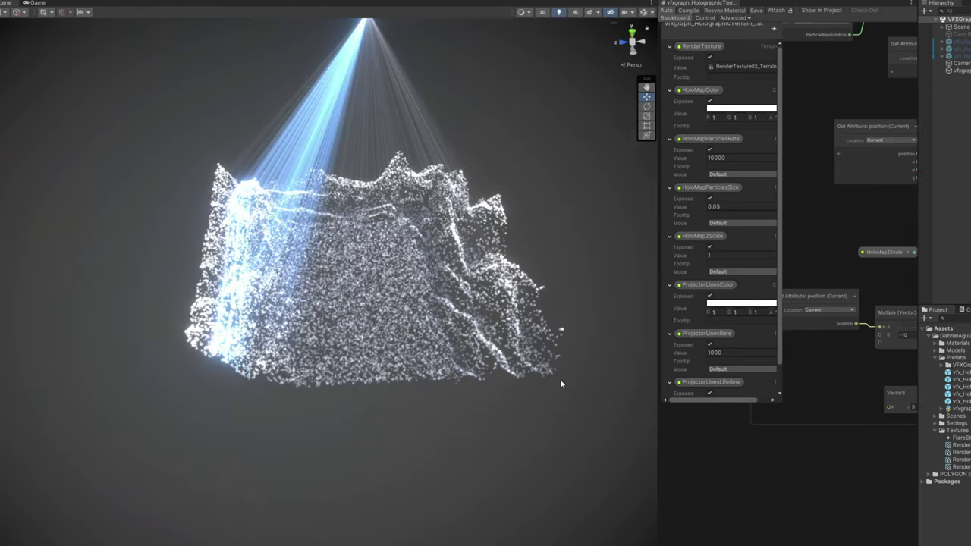
Step: Examine the sweeping blue projector beam over the terrain in the scene and the duplicated group's Spawn and Initialize nodes
alt+drag(560, 379, 515, 341)
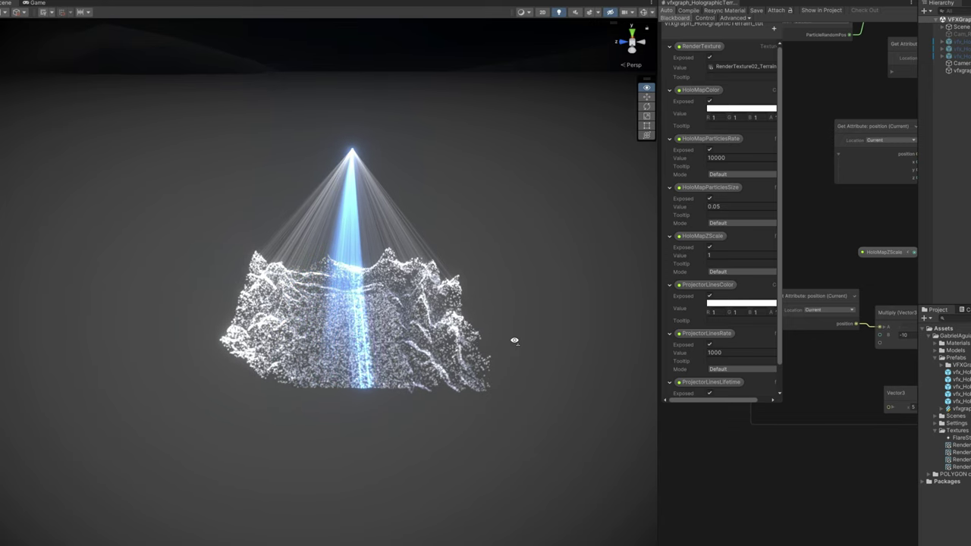
middle_drag(834, 237, 740, 224)
scroll(741, 438, down, 3)
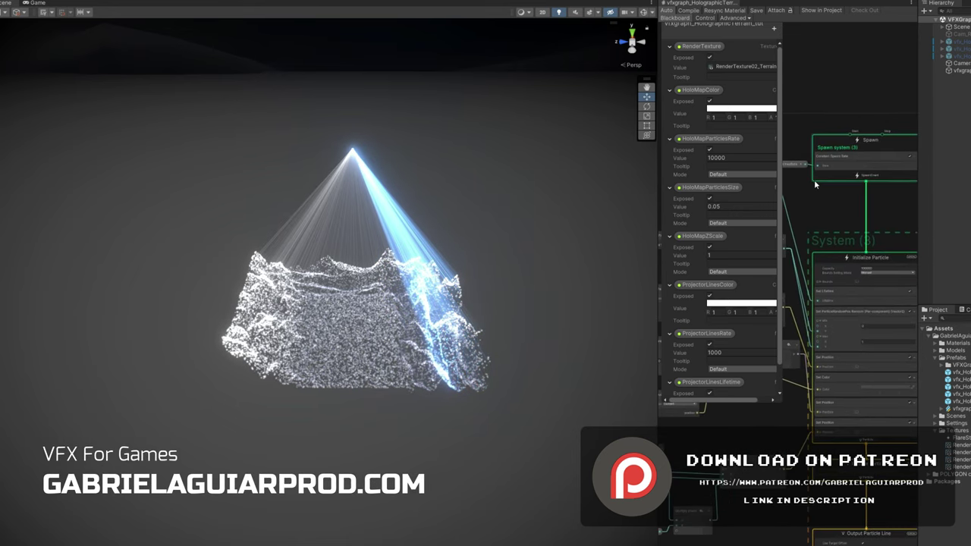